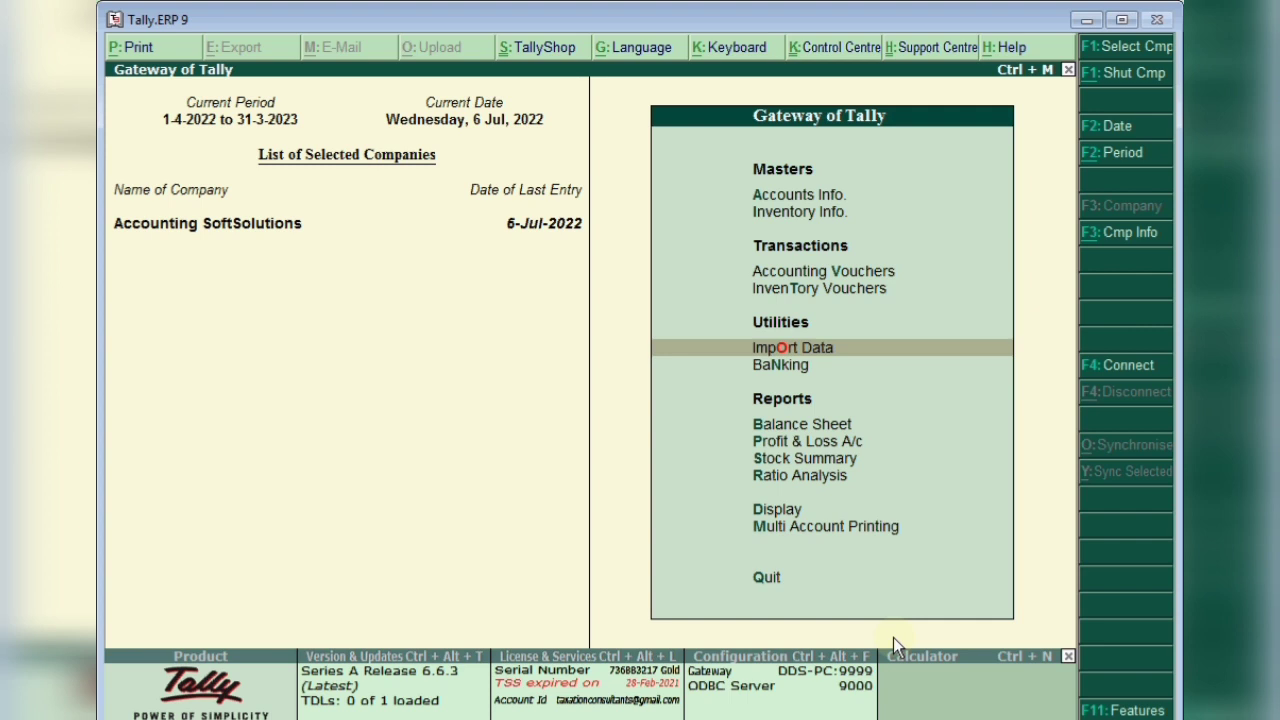
- Select the first Accounting SoftSolutions company in the list of companies
{"action": "key", "text": "F1"}
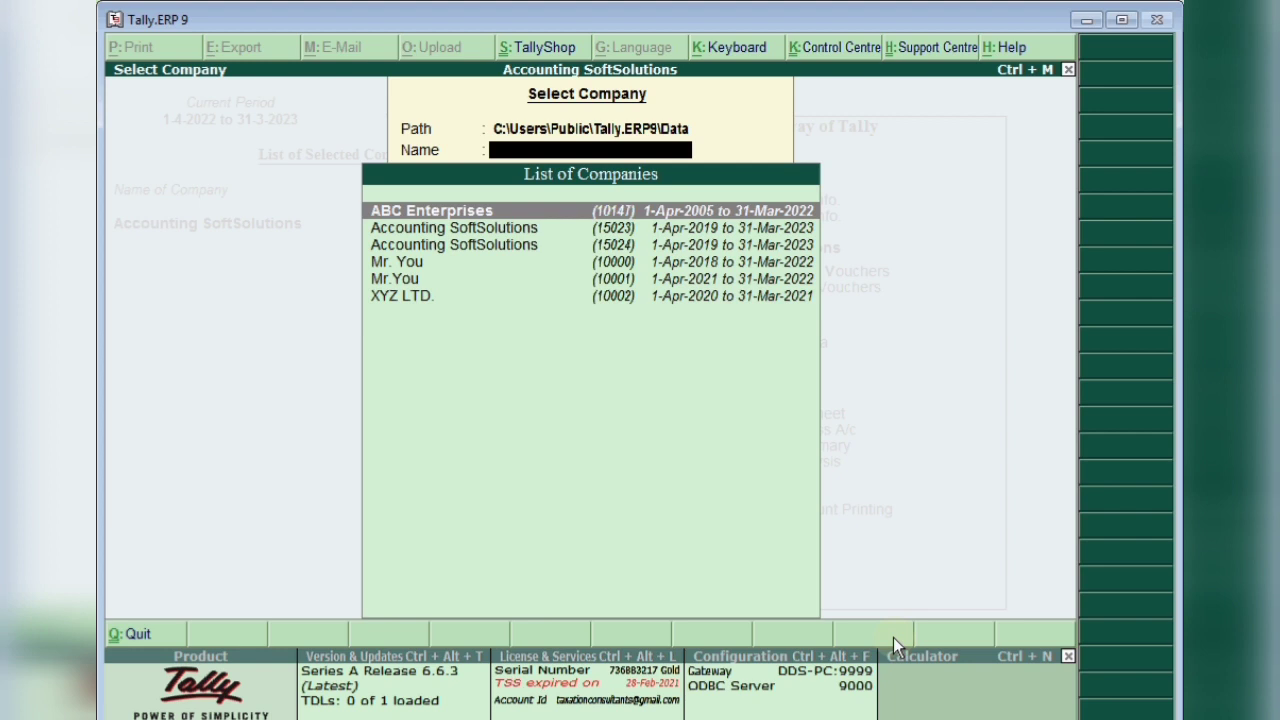
{"action": "key", "text": "Down"}
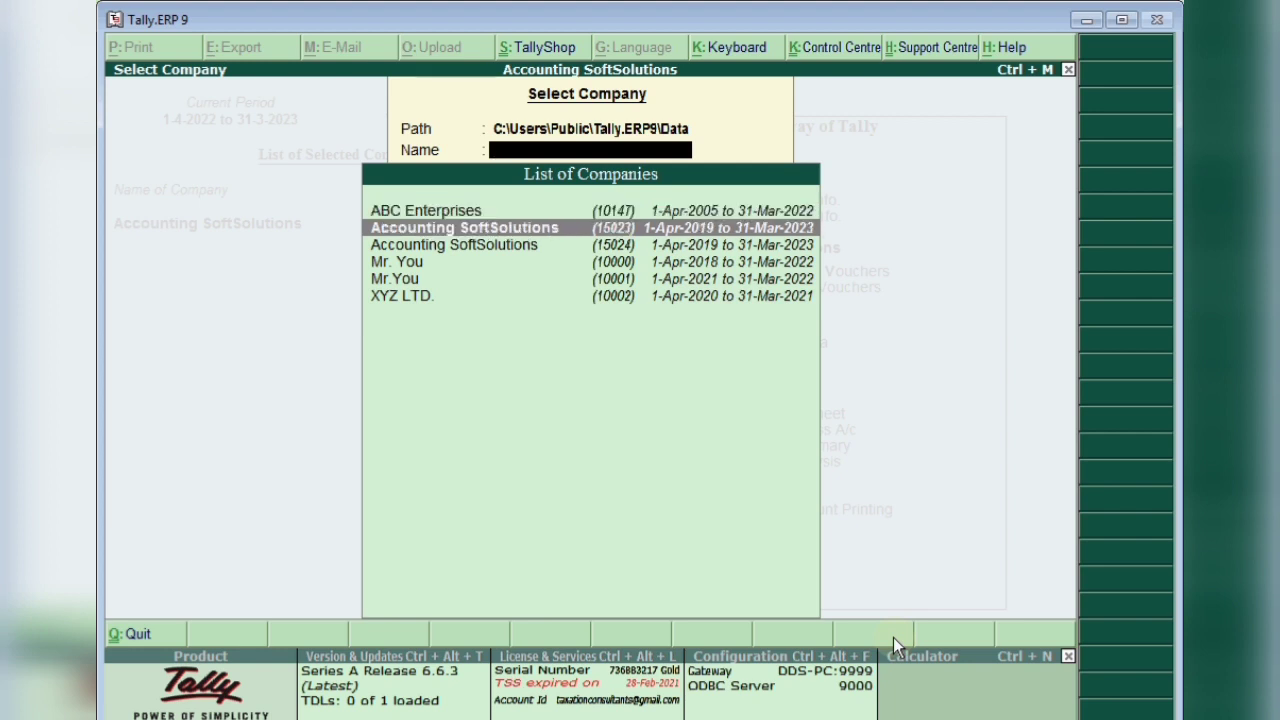
{"action": "key", "text": "Return"}
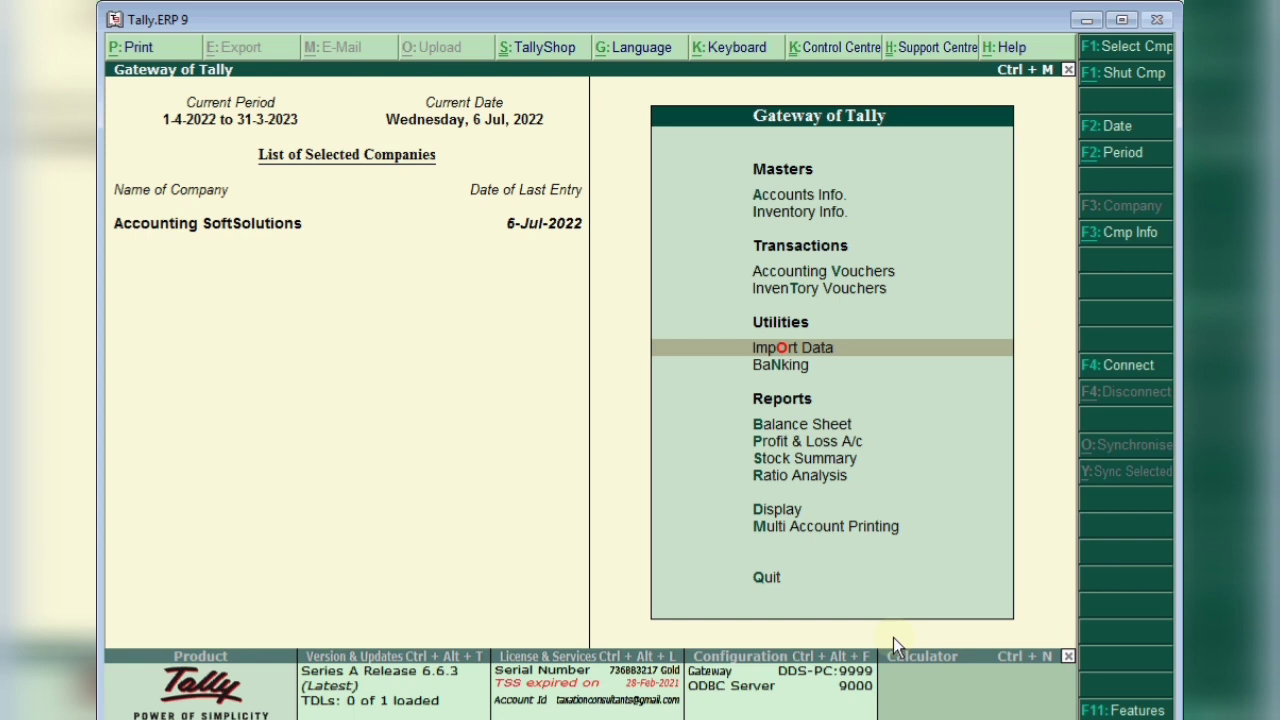
- Open the List of Accounts from the display reports
{"action": "key", "text": "Down"}
{"action": "key", "text": "Down"}
{"action": "key", "text": "Down"}
{"action": "key", "text": "Down"}
{"action": "key", "text": "Down"}
{"action": "key", "text": "Down"}
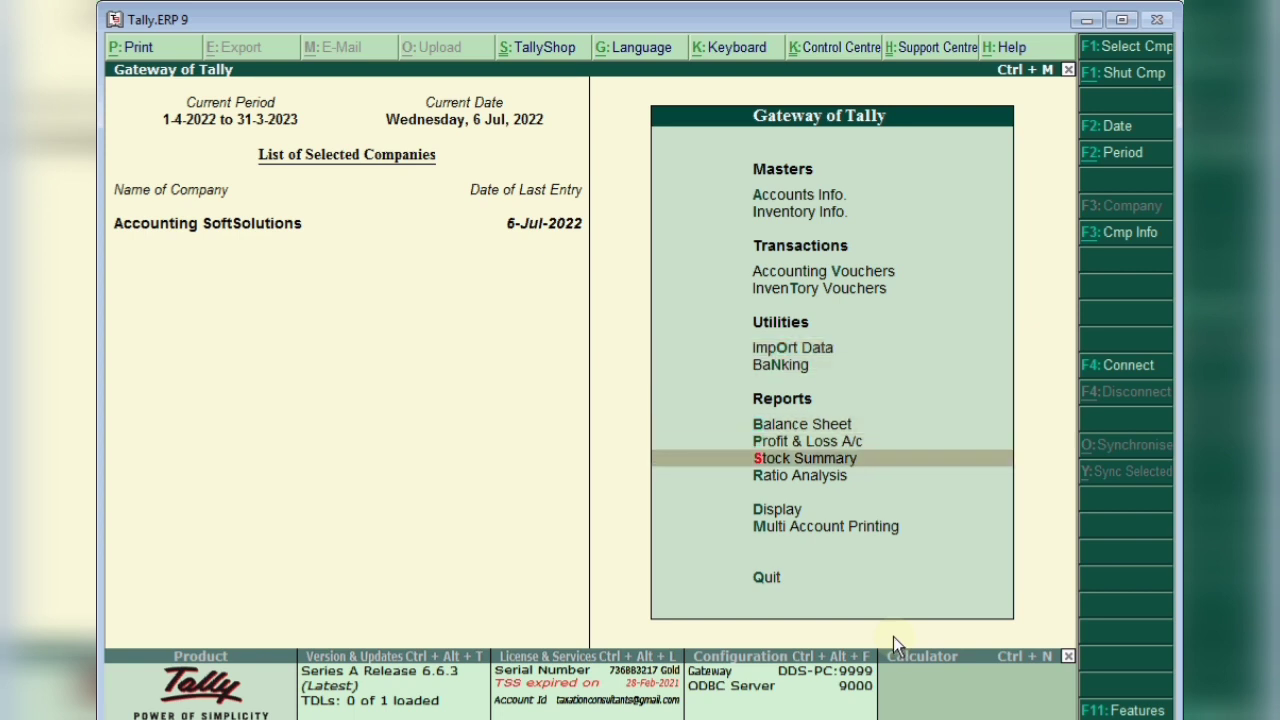
{"action": "key", "text": "Return"}
{"action": "key", "text": "Down"}
{"action": "key", "text": "Down"}
{"action": "key", "text": "Down"}
{"action": "key", "text": "Down"}
{"action": "key", "text": "Down"}
{"action": "key", "text": "Down"}
{"action": "key", "text": "Down"}
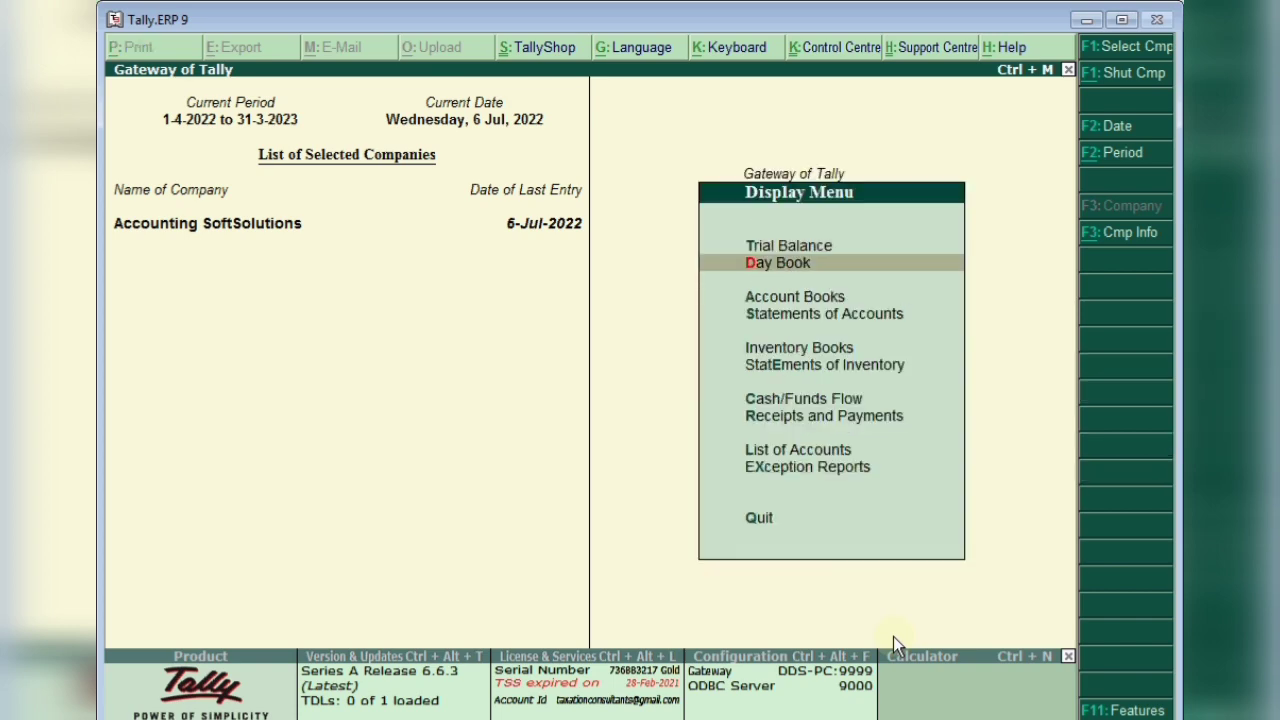
{"action": "key", "text": "Down"}
{"action": "key", "text": "Return"}
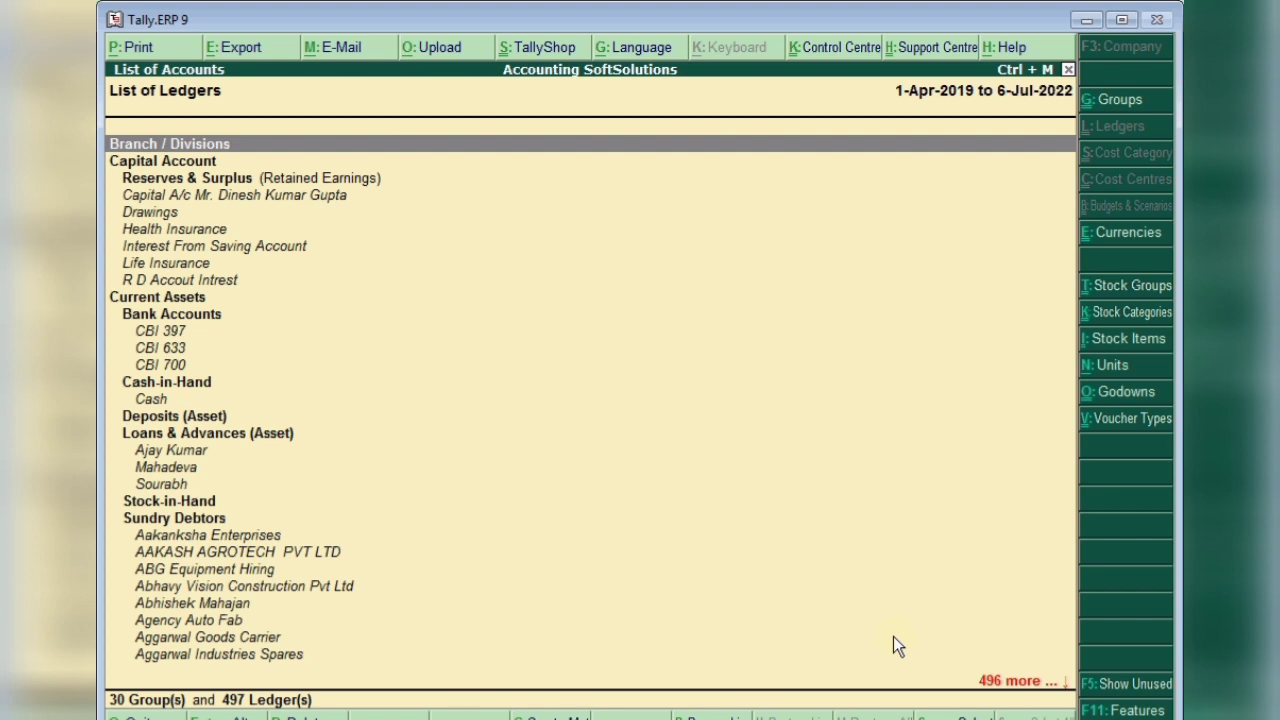
- Start exporting the list of ledgers in Default (All Languages) and XML (Data Interchange) format, keeping the C:\Program Files\Tally\Tally.ERP9 location
{"action": "key", "text": "alt+e"}
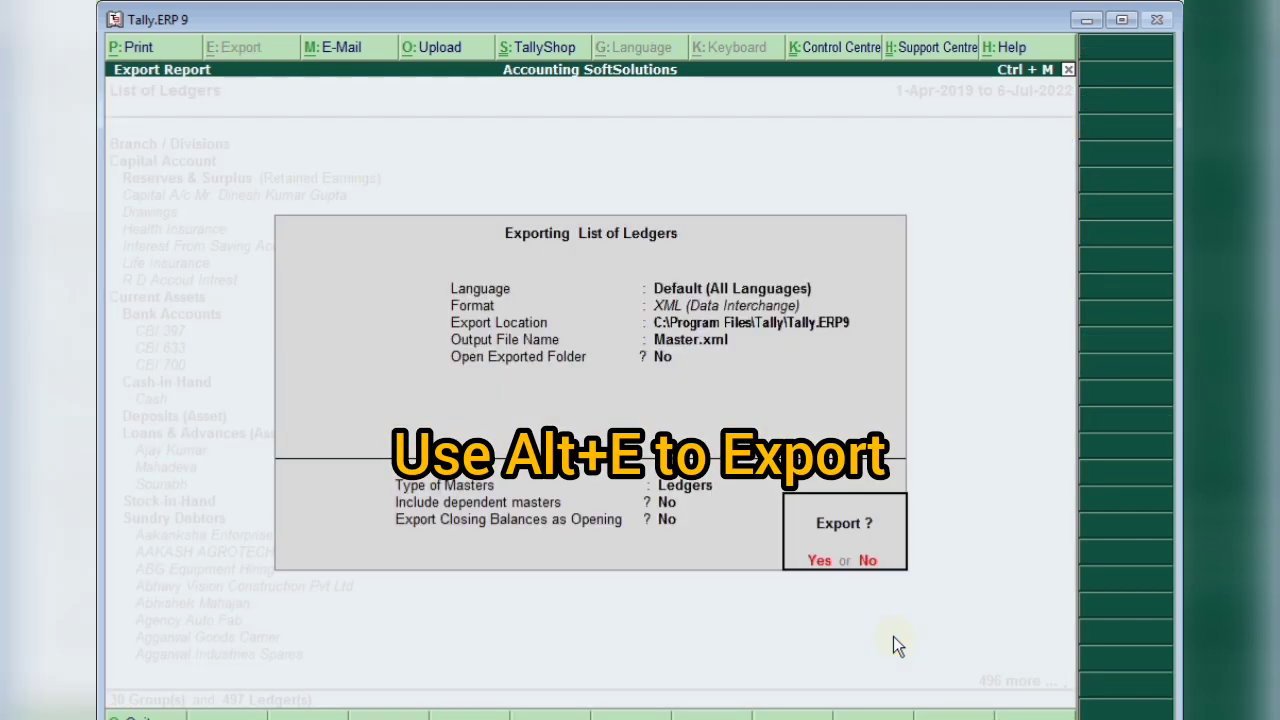
{"action": "key", "text": "n"}
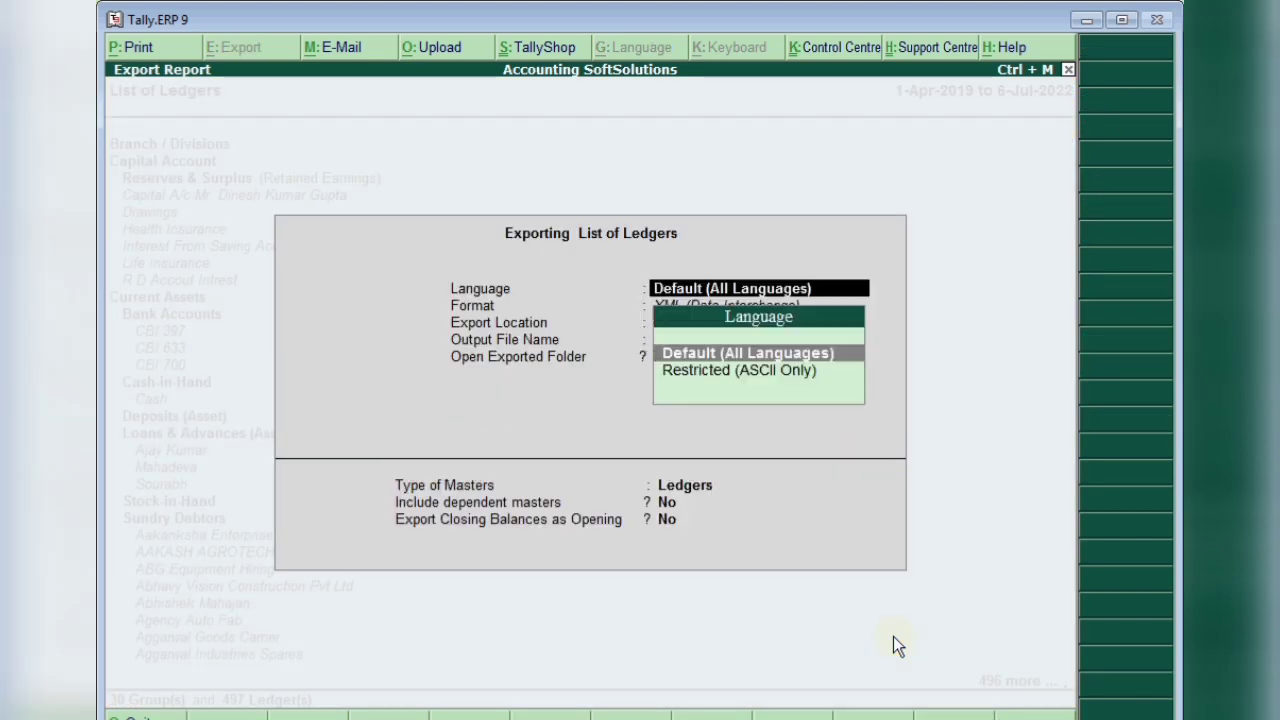
{"action": "key", "text": "Return"}
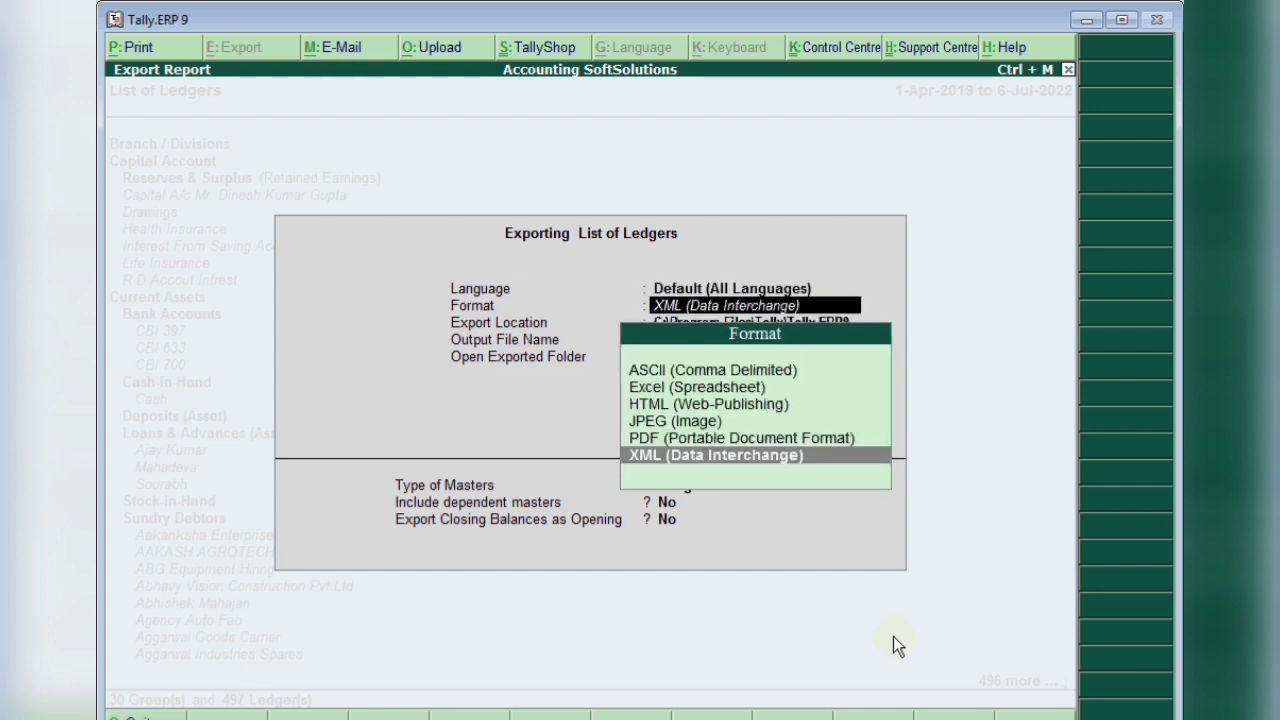
{"action": "left_click", "coordinate": [738, 465]}
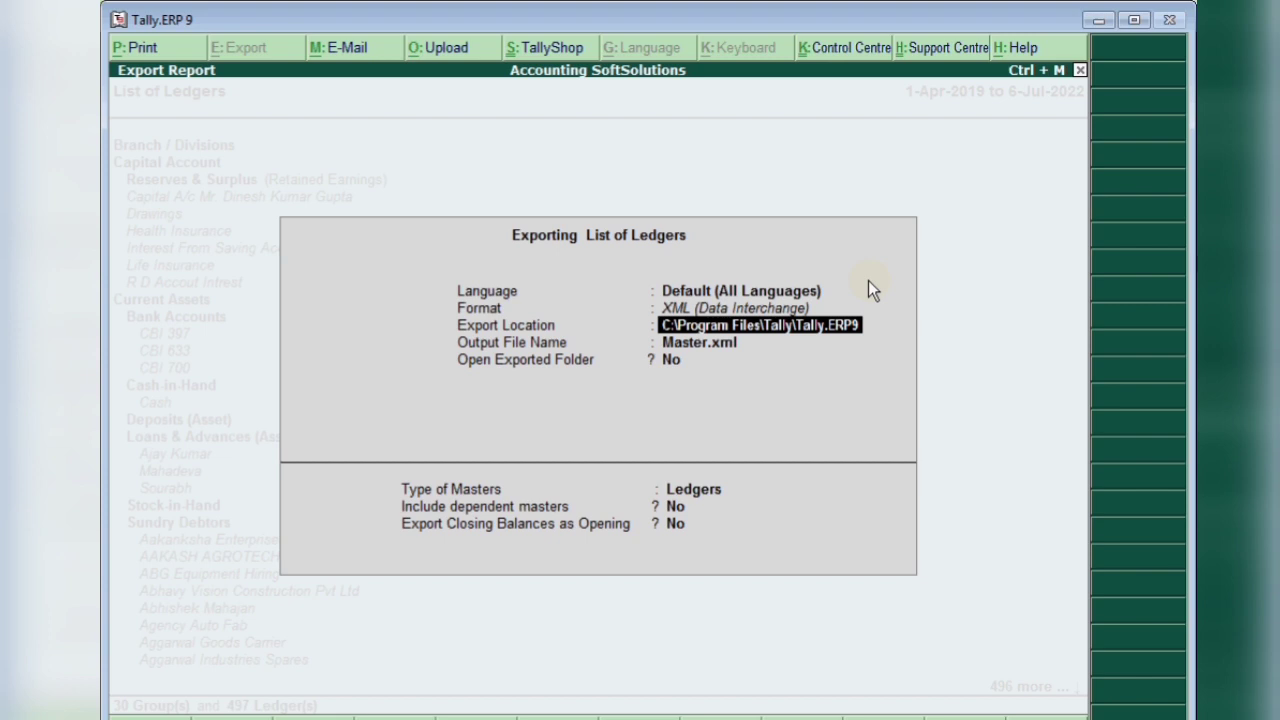
{"action": "key", "text": "Return"}
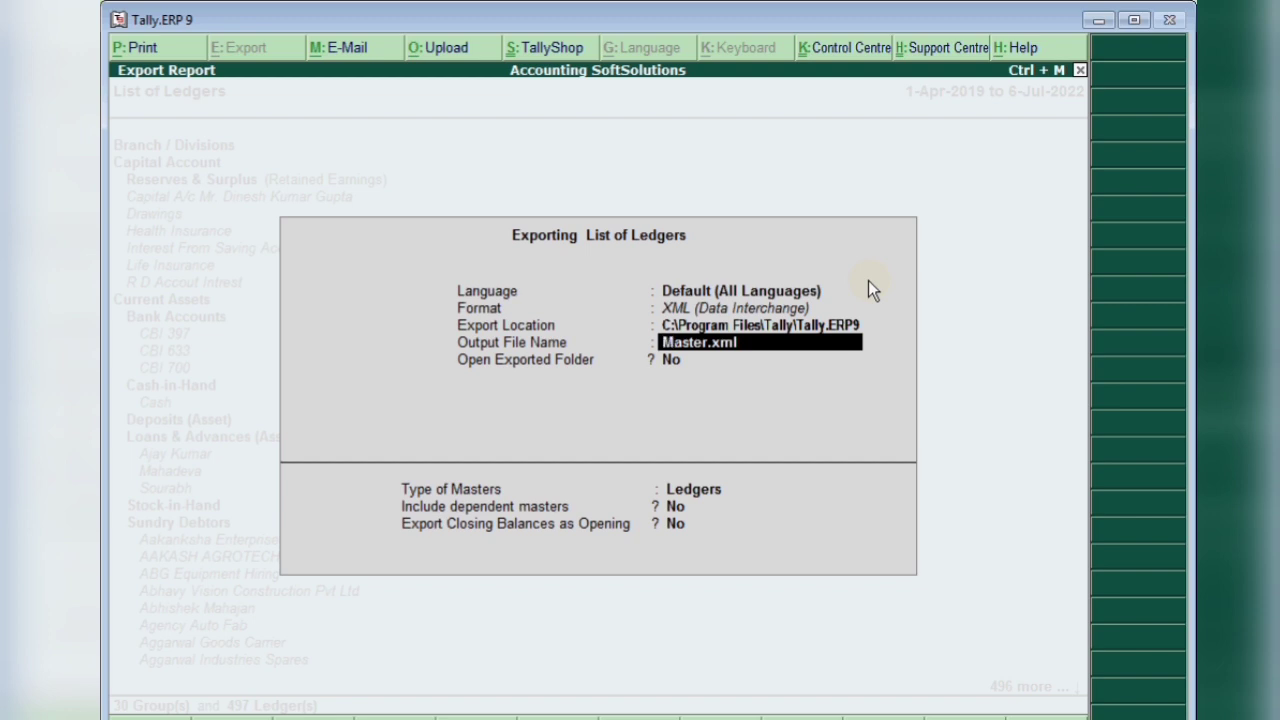
- Set the output file name to abc.xml and Open Exported Folder to Yes
{"action": "type", "text": "abc.xml"}
{"action": "key", "text": "Return"}
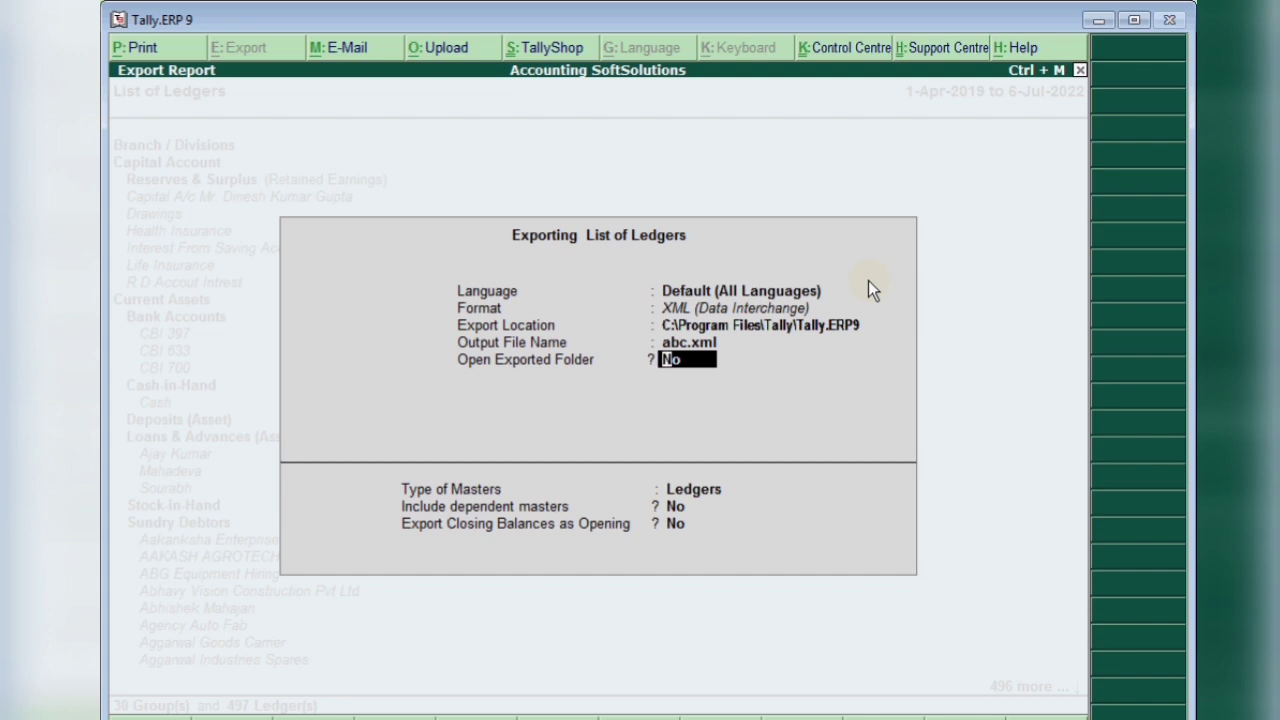
{"action": "type", "text": "y"}
{"action": "key", "text": "Return"}
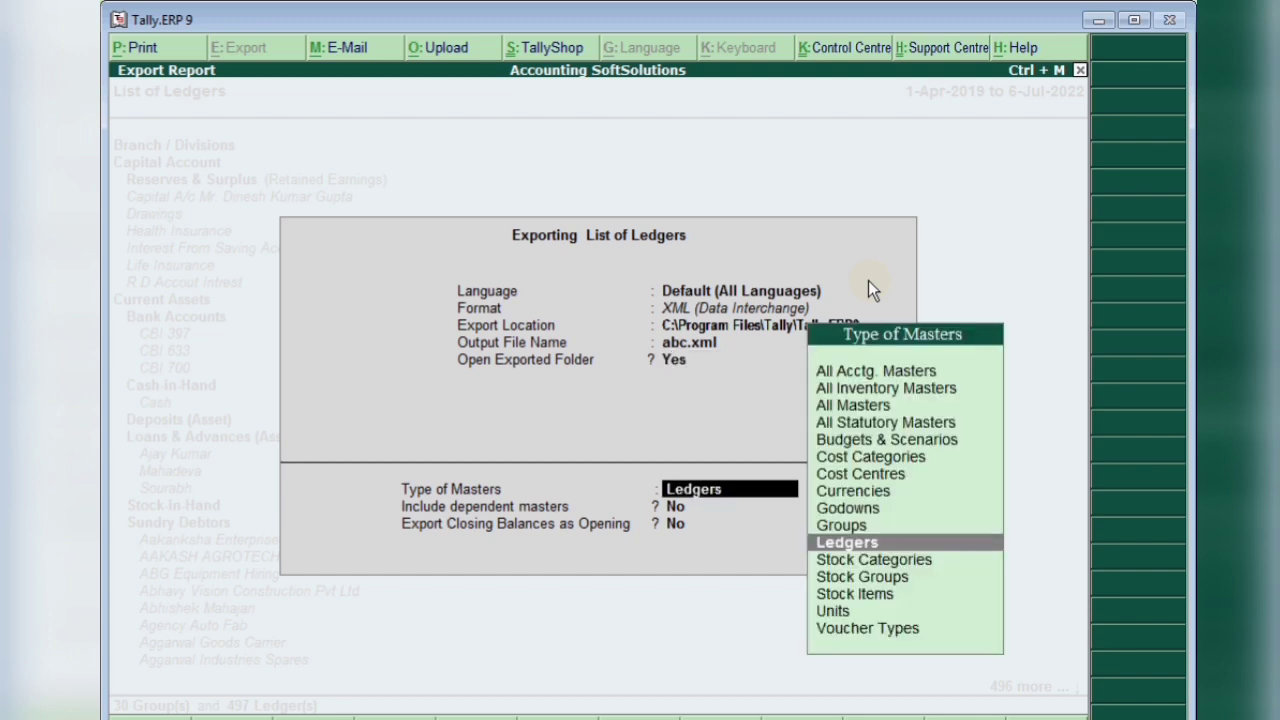
- Set the type of masters for the export to All Masters
{"action": "key", "text": "Up"}
{"action": "key", "text": "Down"}
{"action": "key", "text": "Up"}
{"action": "key", "text": "Up"}
{"action": "key", "text": "Up"}
{"action": "key", "text": "Up"}
{"action": "key", "text": "Up"}
{"action": "key", "text": "Up"}
{"action": "key", "text": "Up"}
{"action": "key", "text": "Up"}
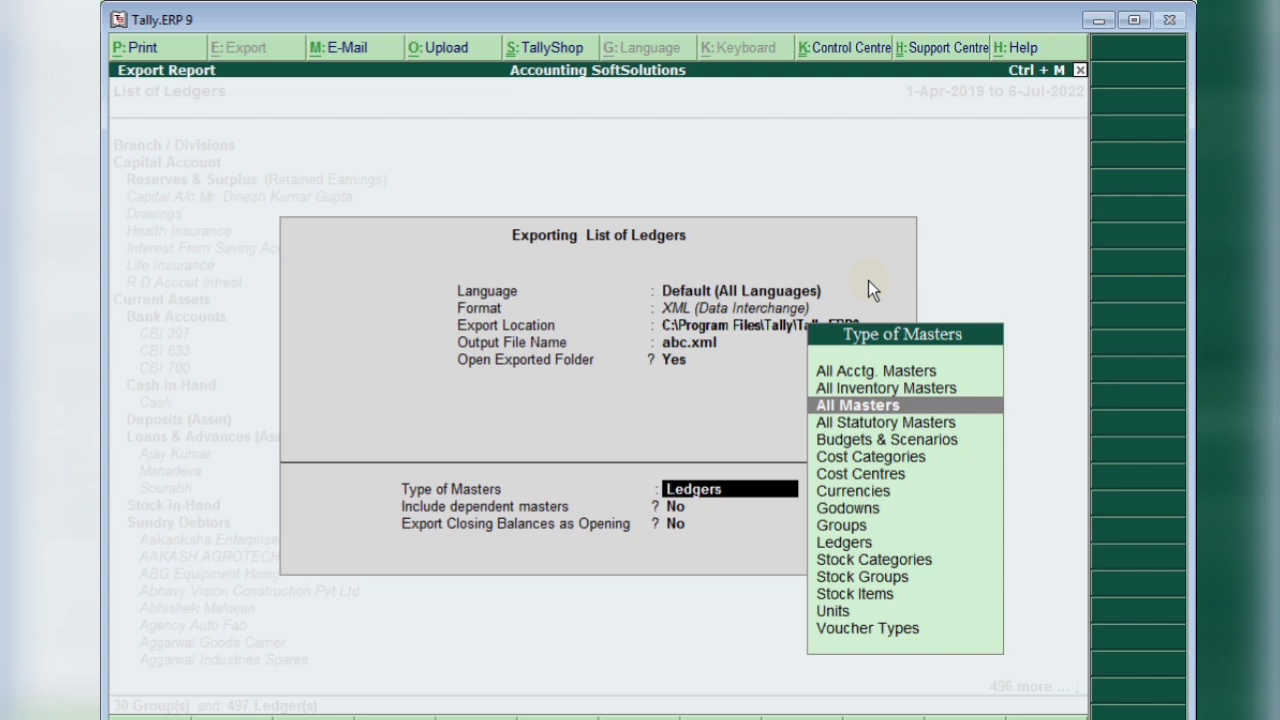
{"action": "key", "text": "Return"}
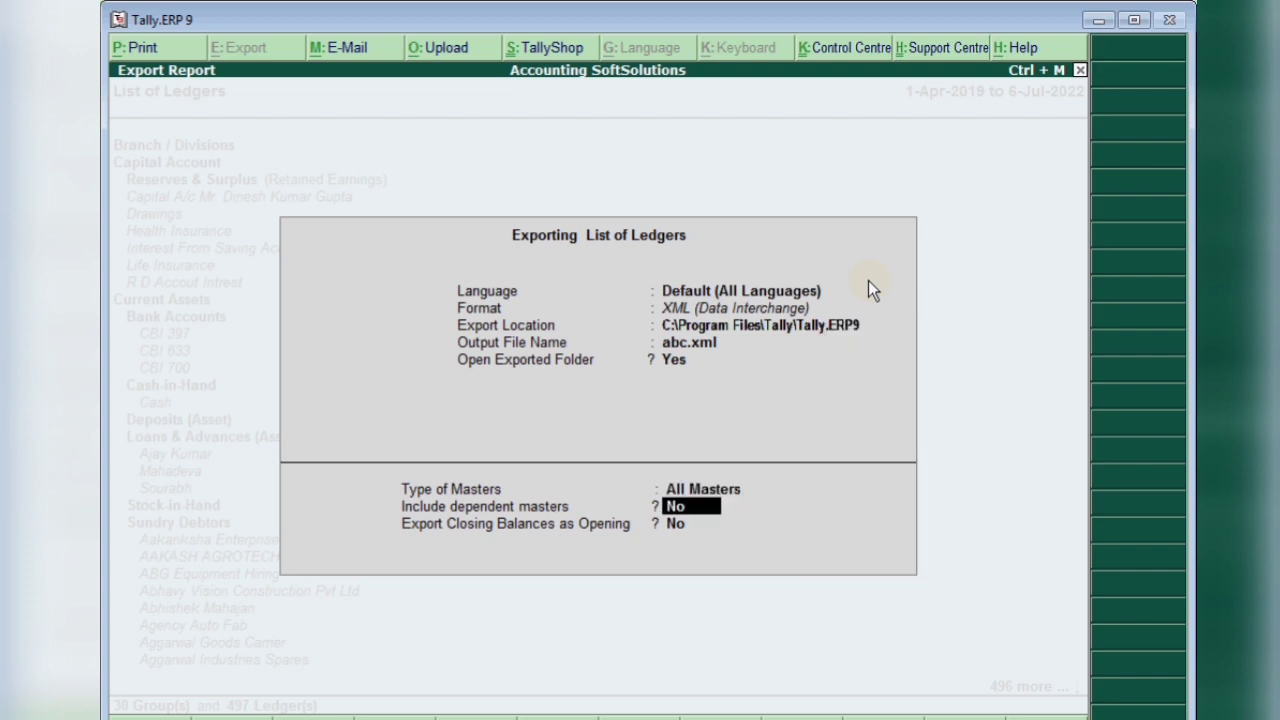
- Export without dependent masters or closing balances as opening, and check the abc file in the exported folder before closing it
{"action": "key", "text": "Return"}
{"action": "key", "text": "Return"}
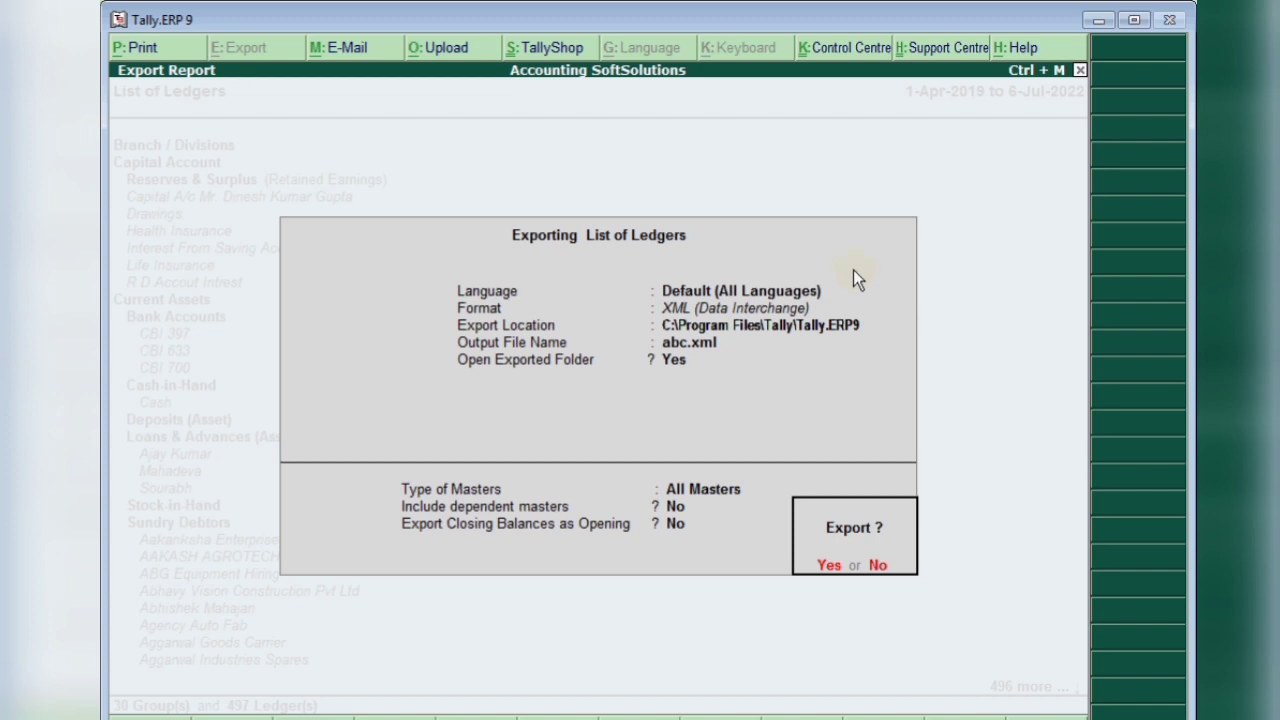
{"action": "left_click", "coordinate": [826, 565]}
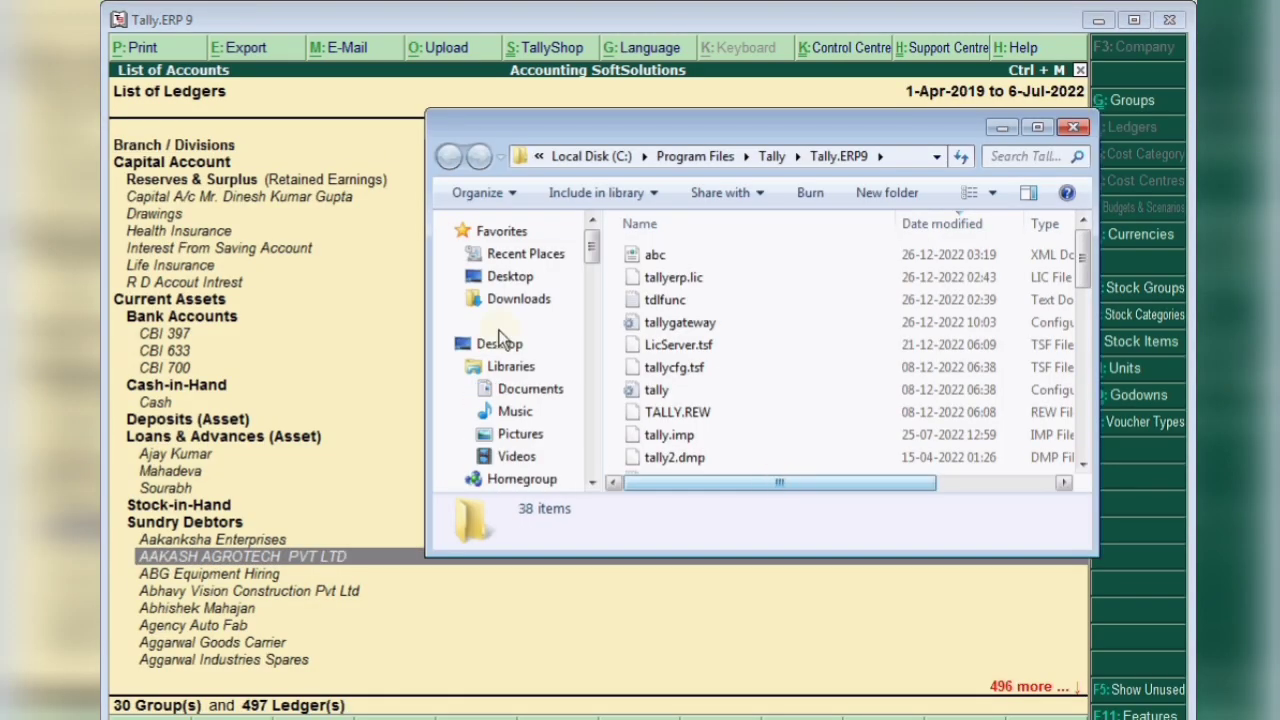
{"action": "left_click", "coordinate": [758, 258]}
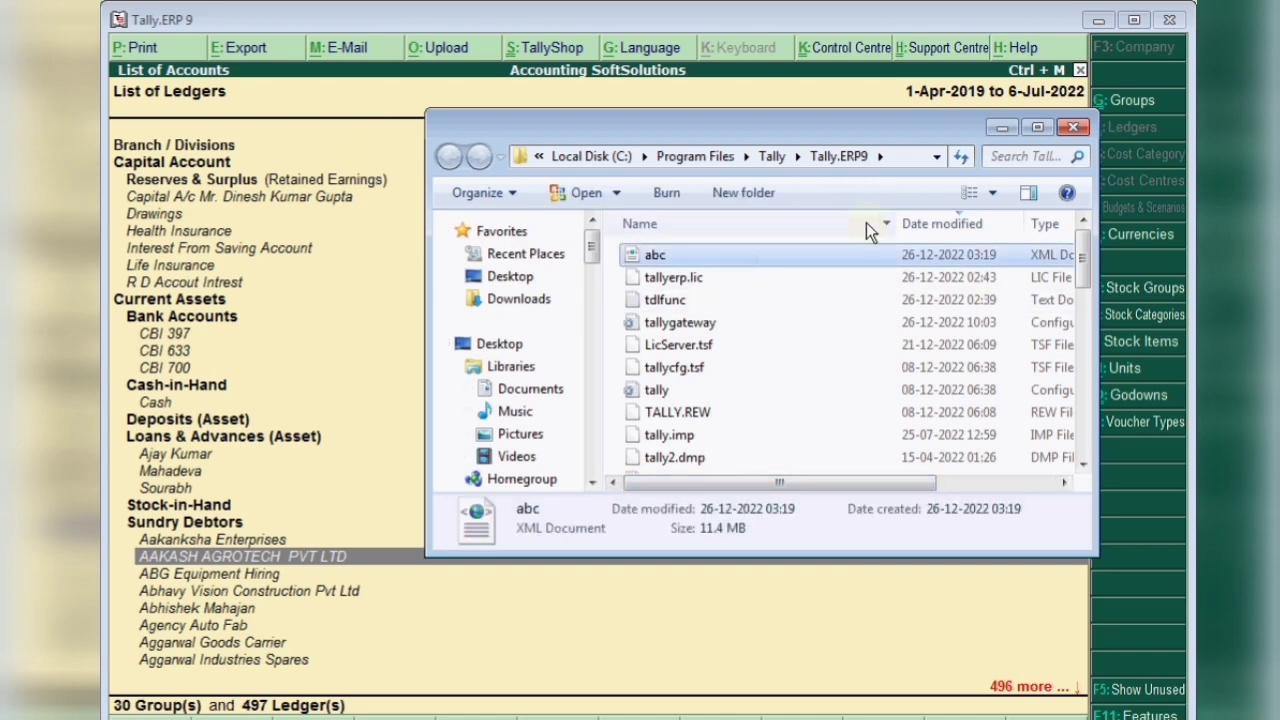
{"action": "left_click", "coordinate": [1045, 128]}
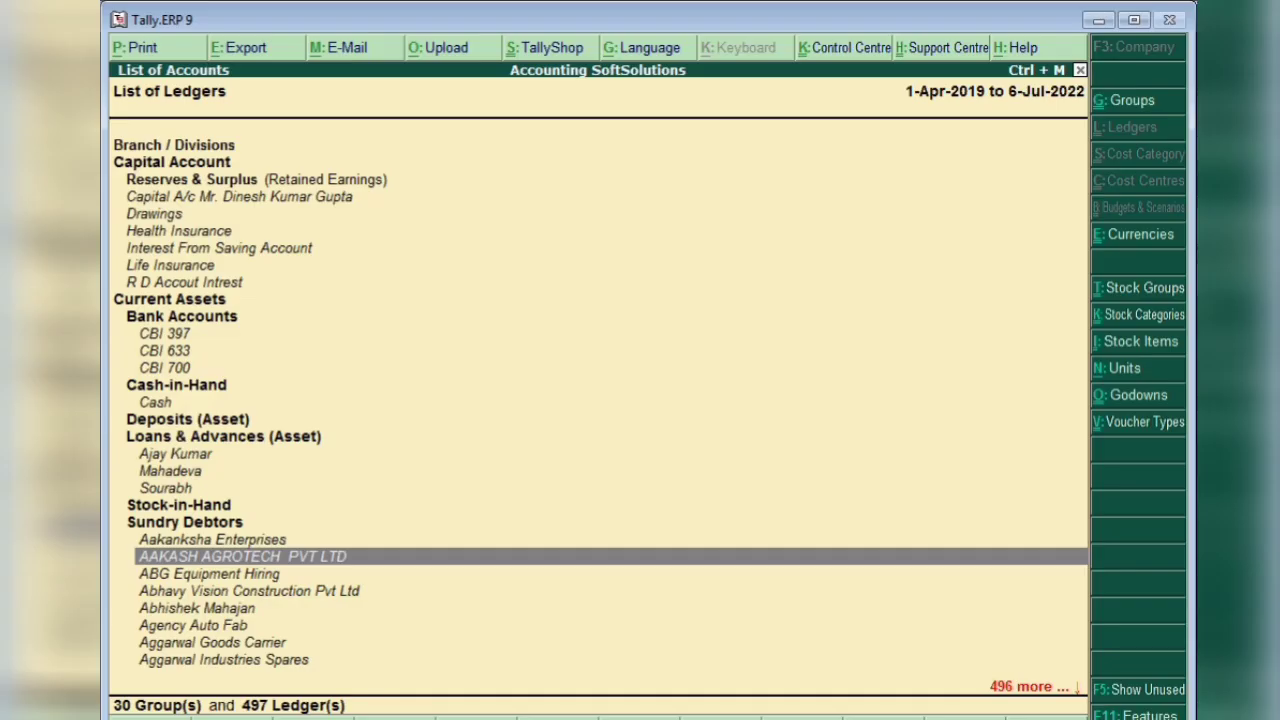
- Return to the Gateway of Tally without quitting and open the form for creating a new company
{"action": "key", "text": "Escape"}
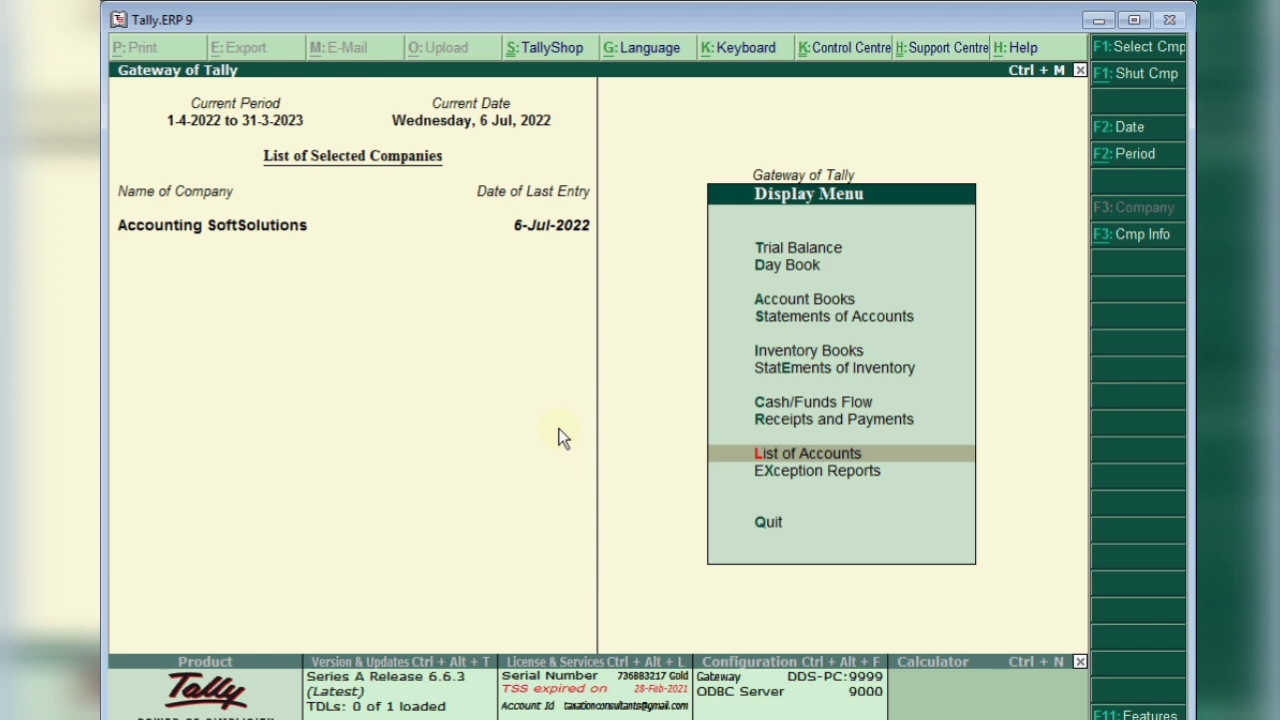
{"action": "key", "text": "Escape"}
{"action": "key", "text": "Escape"}
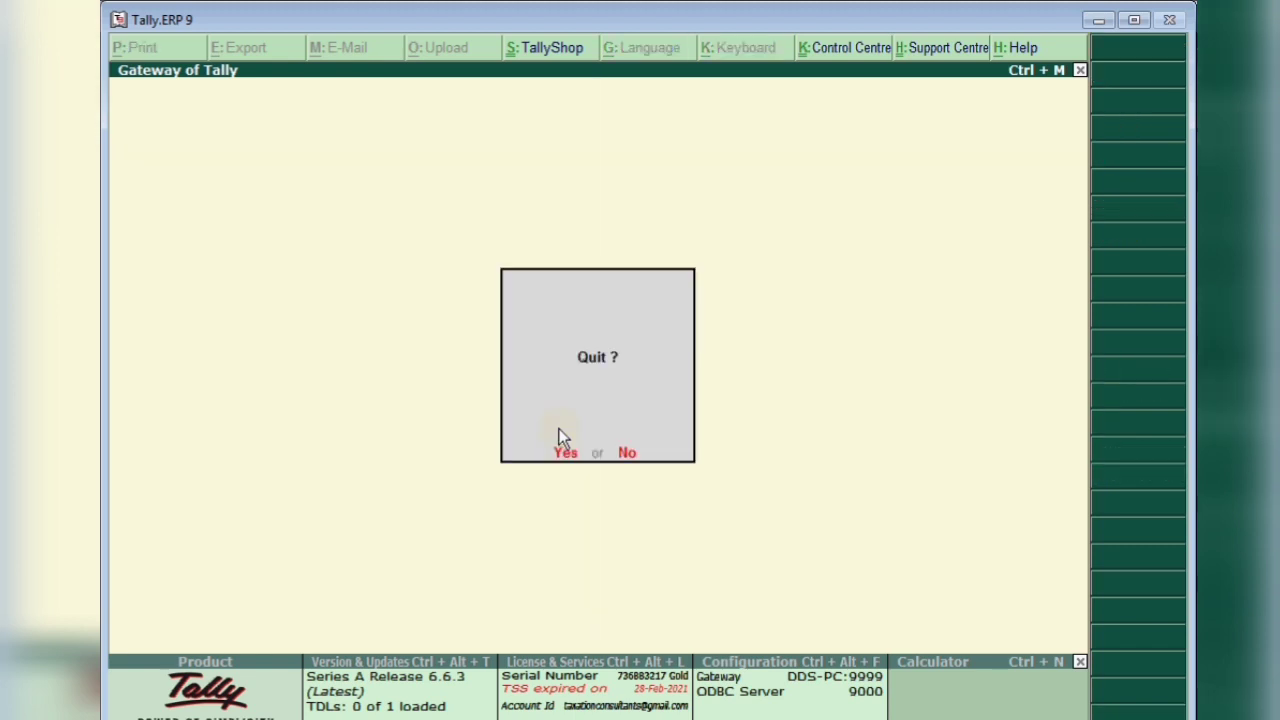
{"action": "key", "text": "n"}
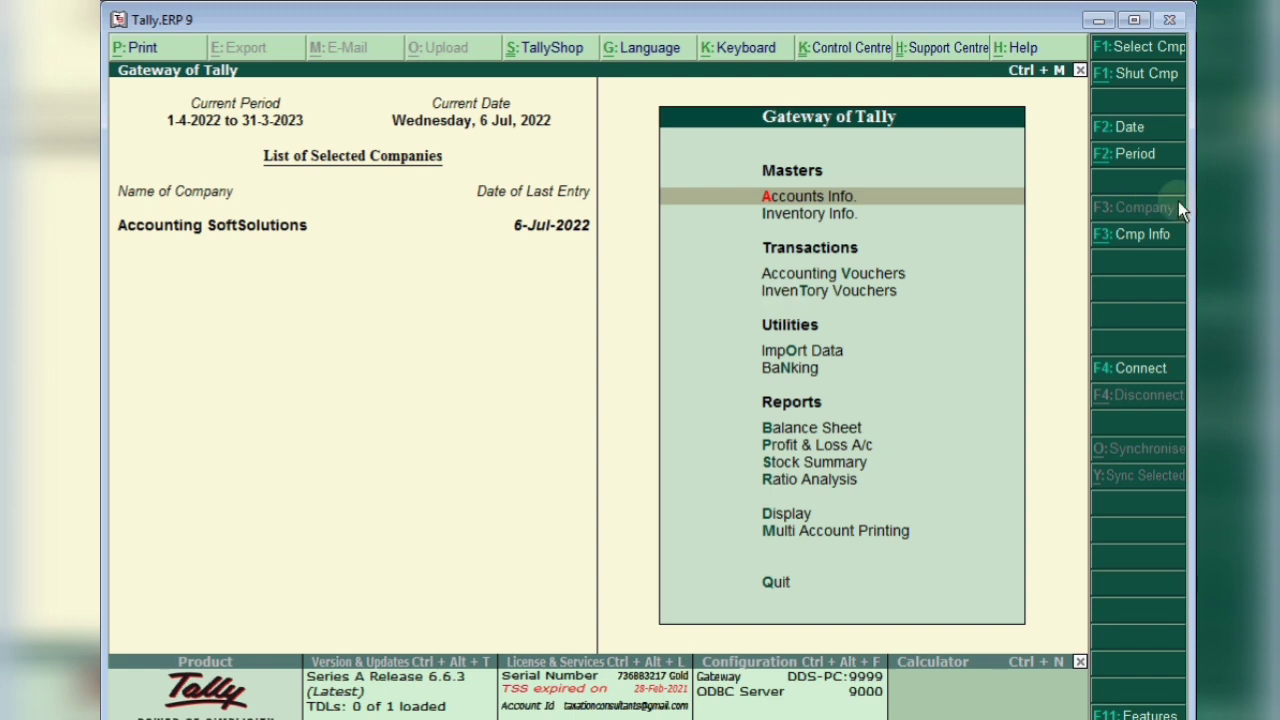
{"action": "key", "text": "alt+F3"}
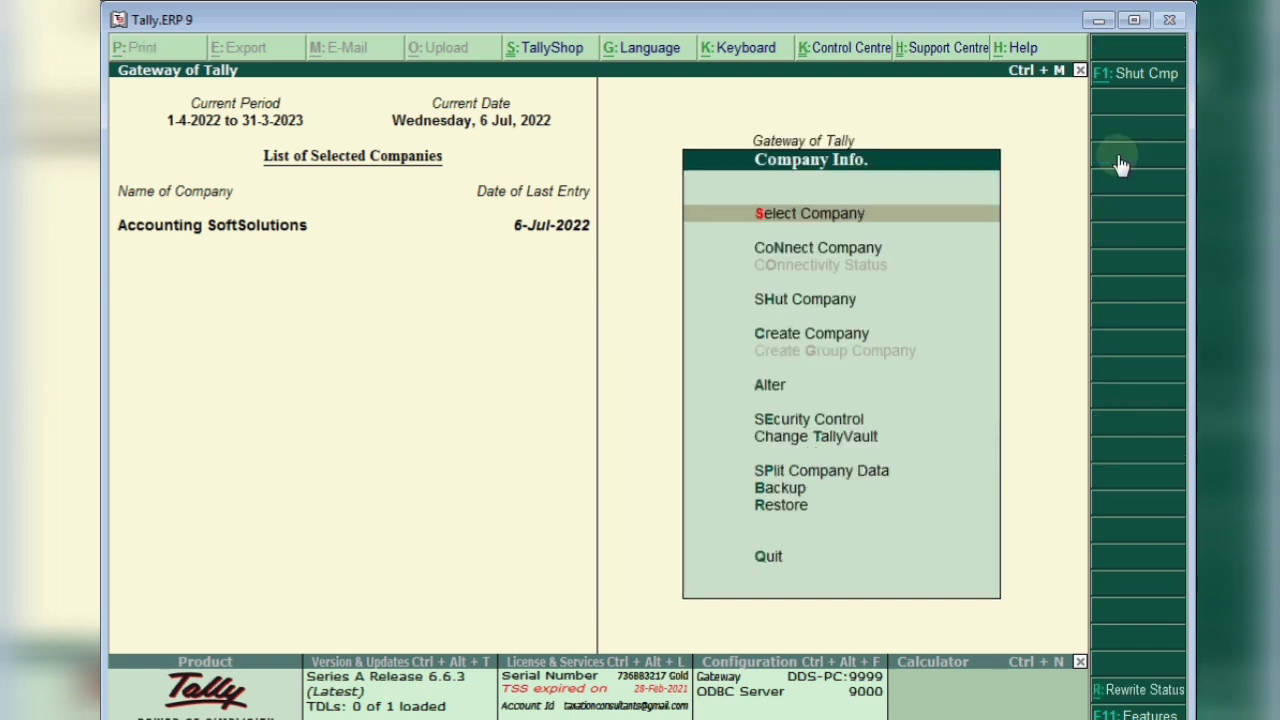
{"action": "key", "text": "Down"}
{"action": "key", "text": "Down"}
{"action": "key", "text": "Down"}
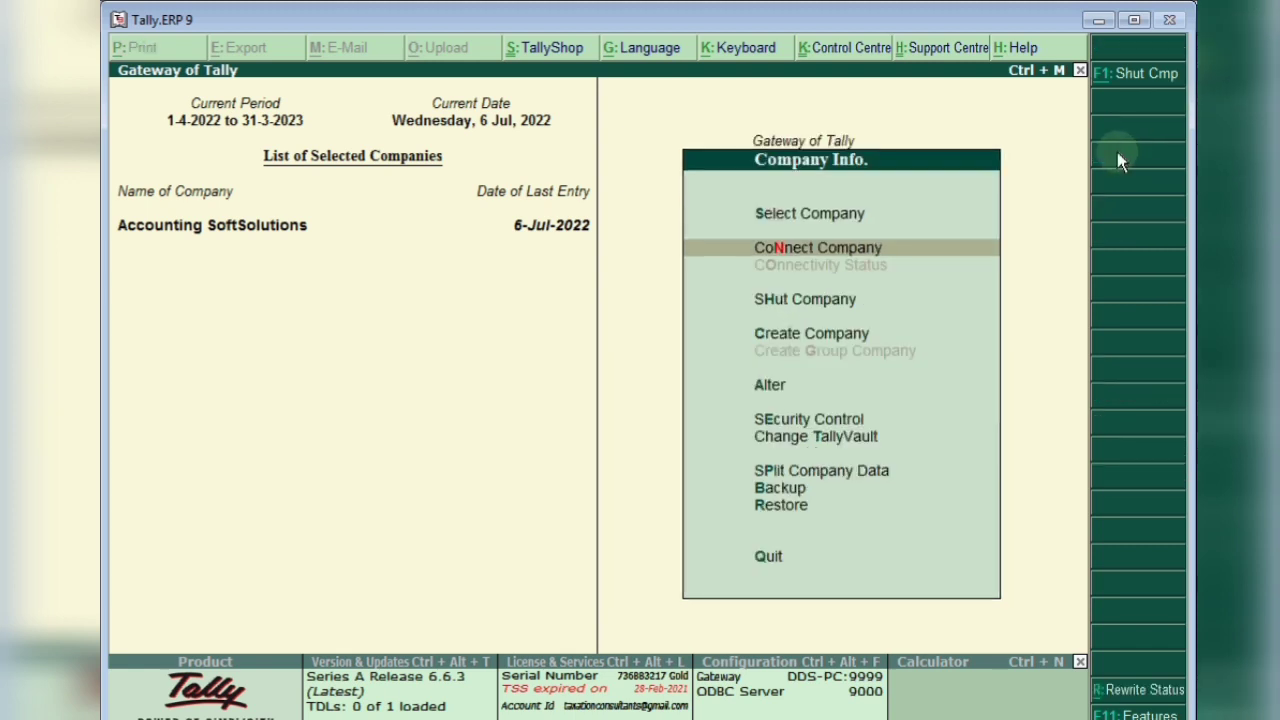
{"action": "key", "text": "Return"}
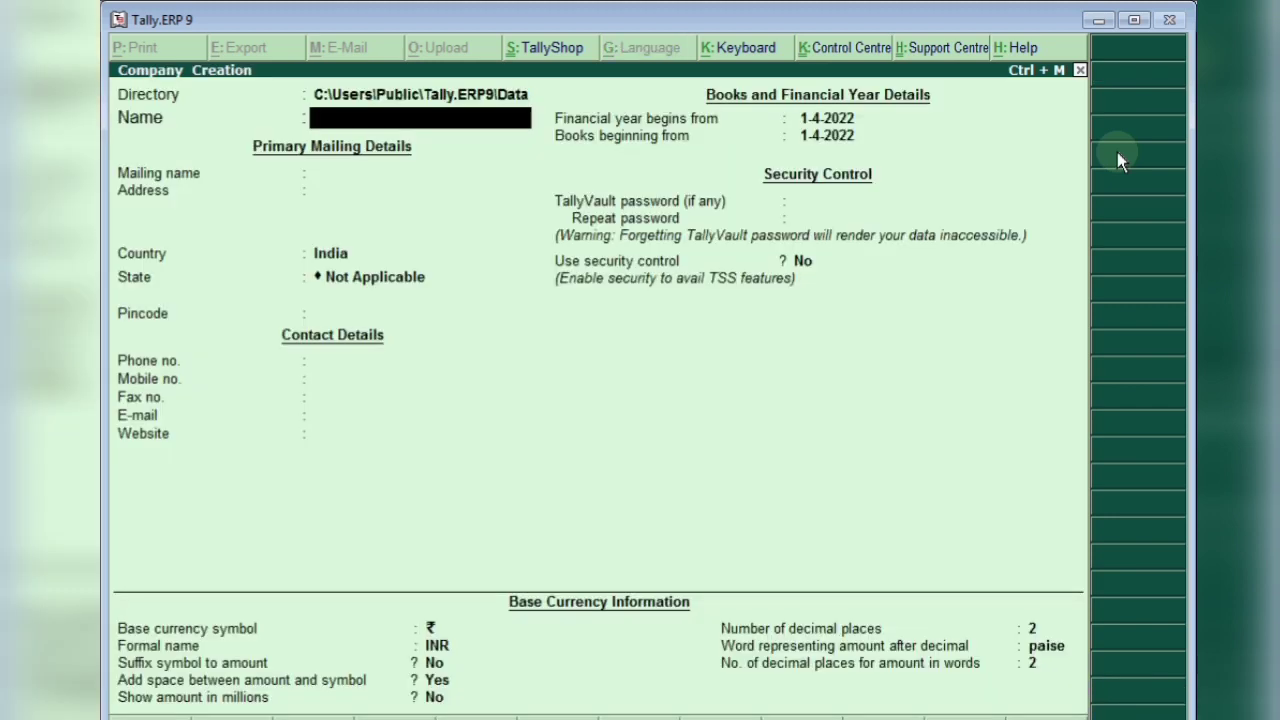
- Name the new company Abc Ltd. and set its country to India and state to Delhi
{"action": "type", "text": "Abc Ltd"}
{"action": "key", "text": "Return"}
{"action": "key", "text": "Return"}
{"action": "key", "text": "Return"}
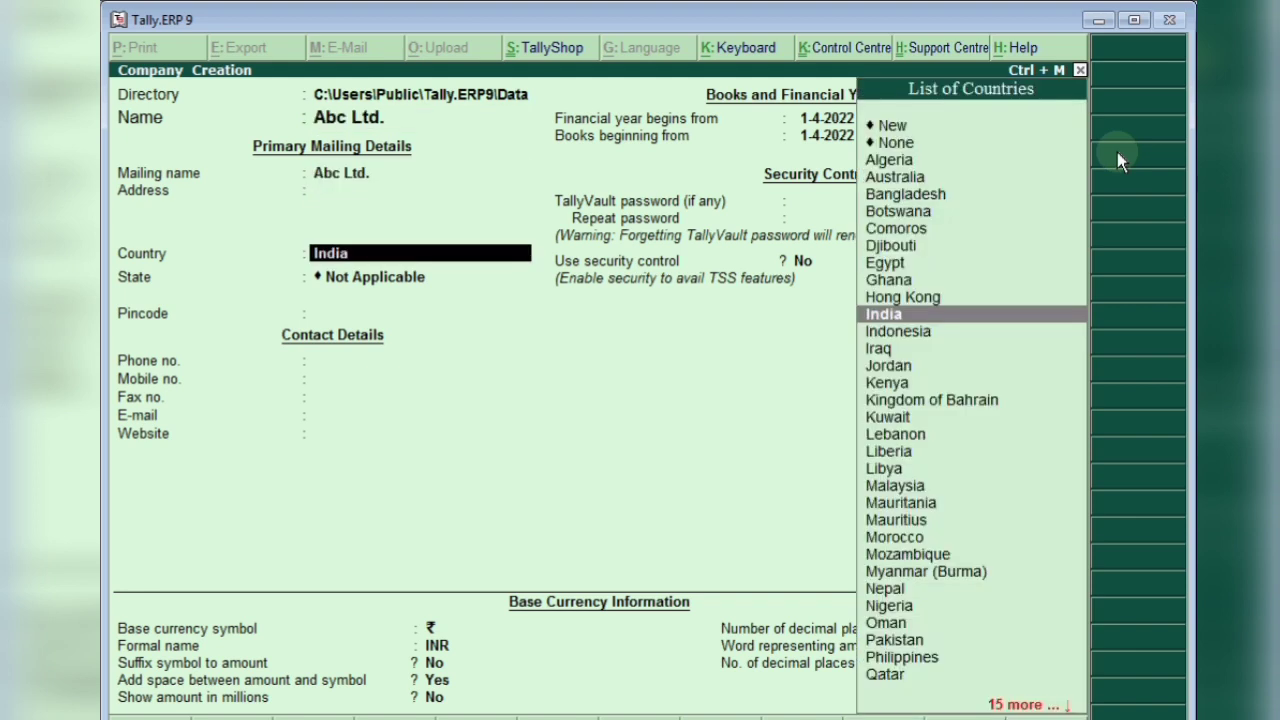
{"action": "key", "text": "Return"}
{"action": "type", "text": "del"}
{"action": "key", "text": "Return"}
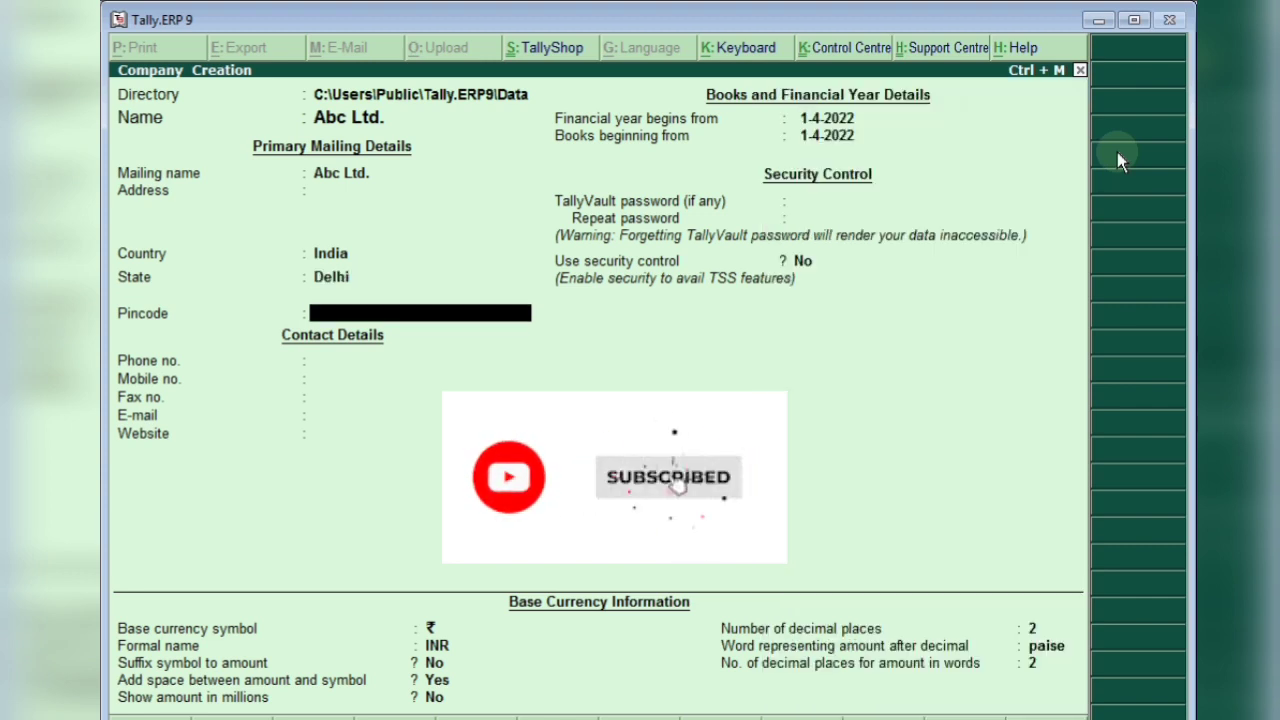
- Leave the pincode and contact details blank and set the financial year to begin from 1-4-2021
{"action": "key", "text": "Return"}
{"action": "key", "text": "Return"}
{"action": "key", "text": "Return"}
{"action": "key", "text": "Return"}
{"action": "key", "text": "Return"}
{"action": "key", "text": "Return"}
{"action": "key", "text": "Return"}
{"action": "key", "text": "Return"}
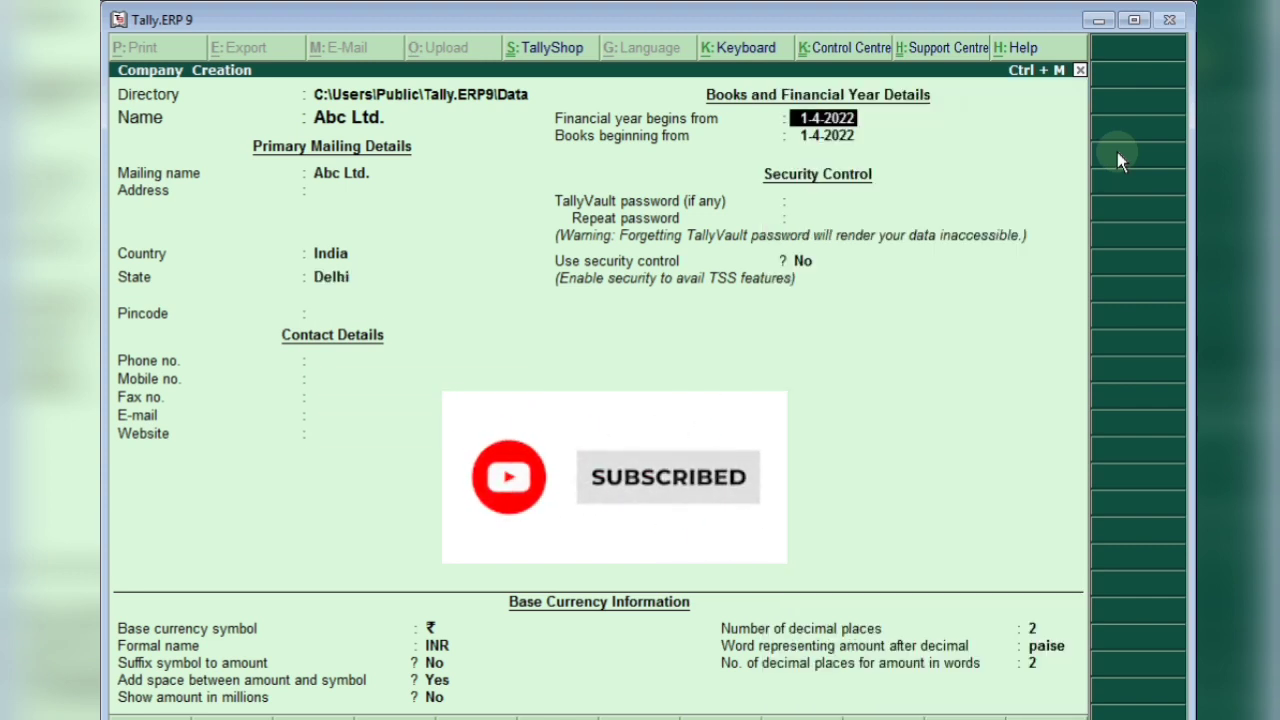
{"action": "key", "text": "BackSpace"}
{"action": "key", "text": "BackSpace"}
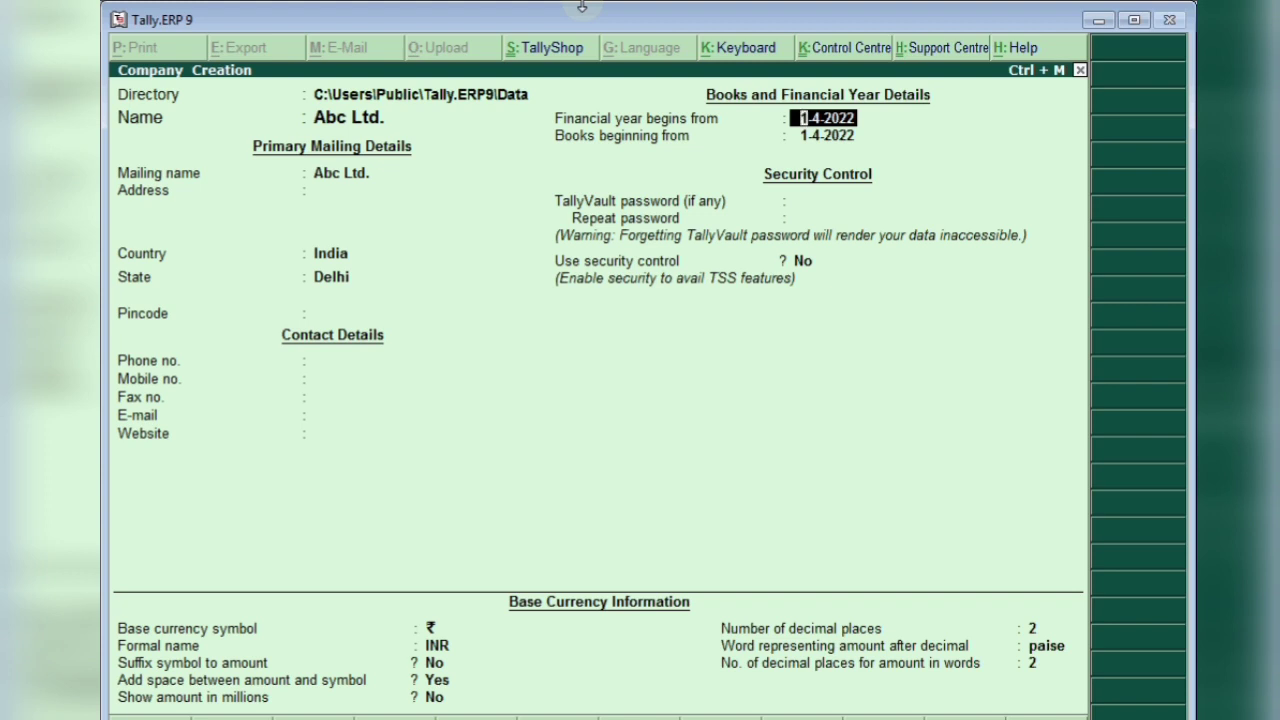
{"action": "key", "text": "BackSpace"}
{"action": "type", "text": "1.4.2021"}
{"action": "key", "text": "Return"}
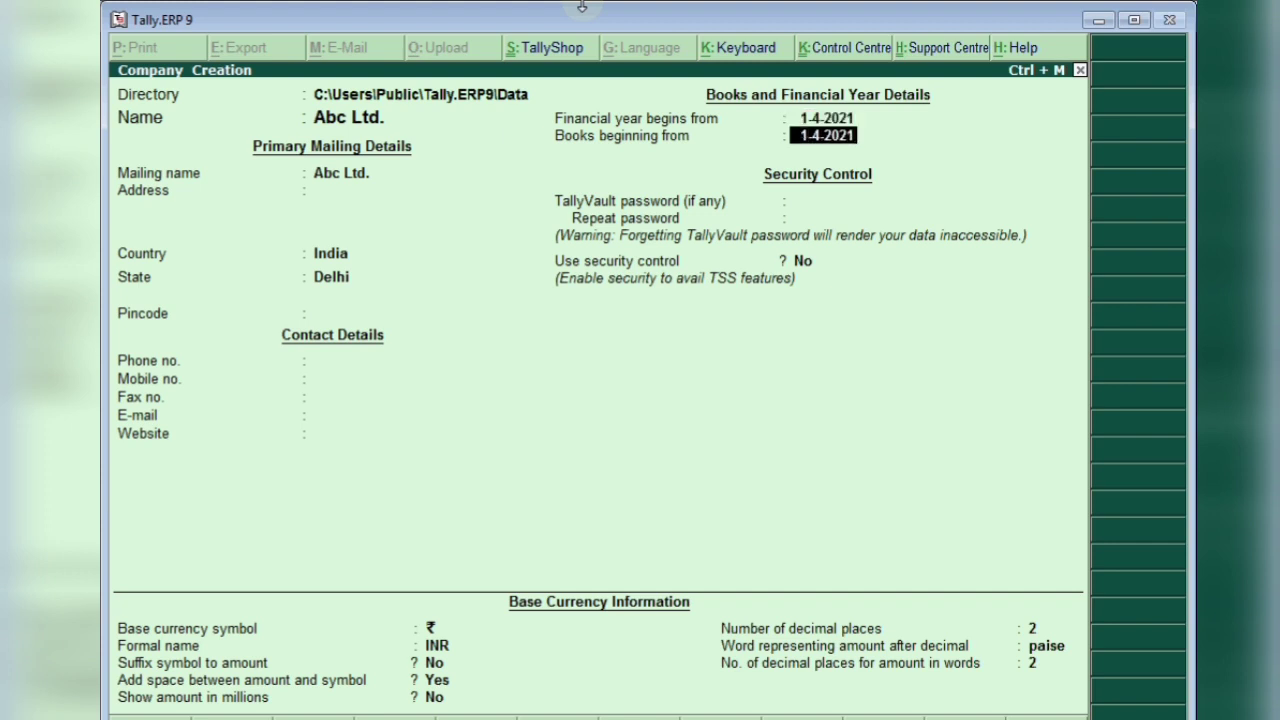
- Keep the remaining books, security and base currency defaults and save the new company
{"action": "key", "text": "Return"}
{"action": "key", "text": "Return"}
{"action": "key", "text": "Return"}
{"action": "key", "text": "Return"}
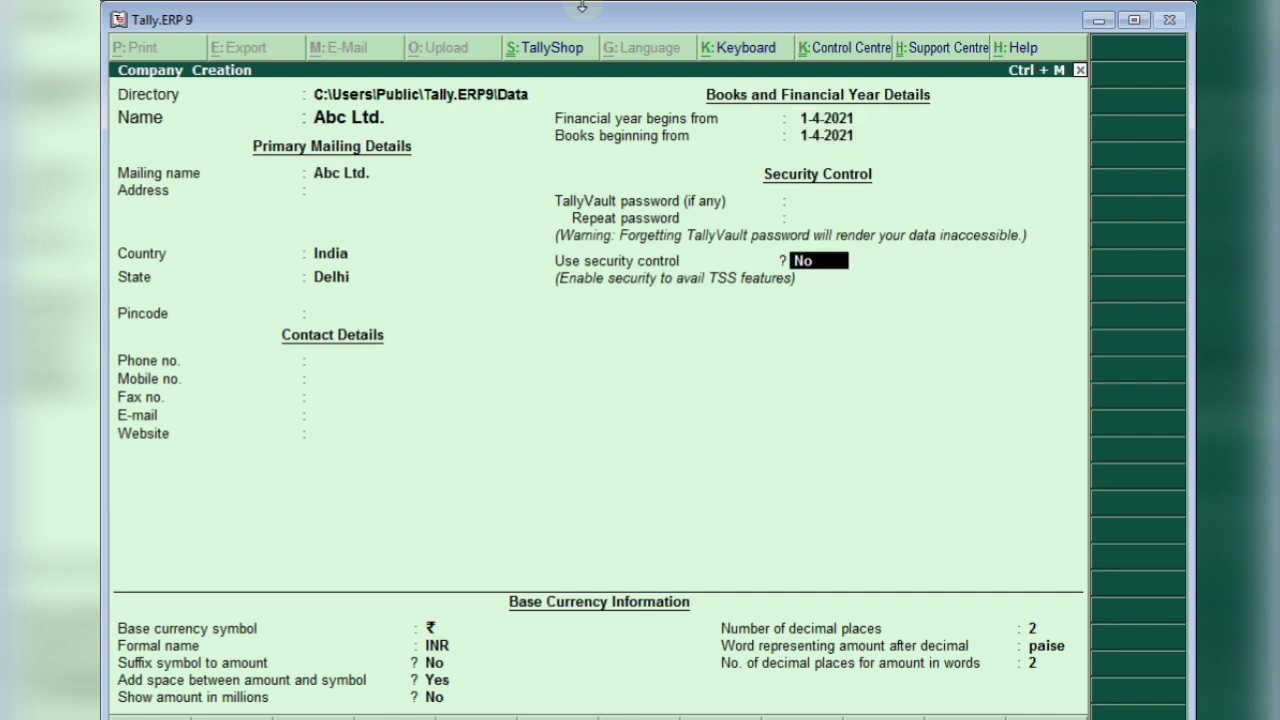
{"action": "key", "text": "Return"}
{"action": "key", "text": "Return"}
{"action": "key", "text": "Return"}
{"action": "key", "text": "Return"}
{"action": "key", "text": "Return"}
{"action": "key", "text": "Return"}
{"action": "key", "text": "Return"}
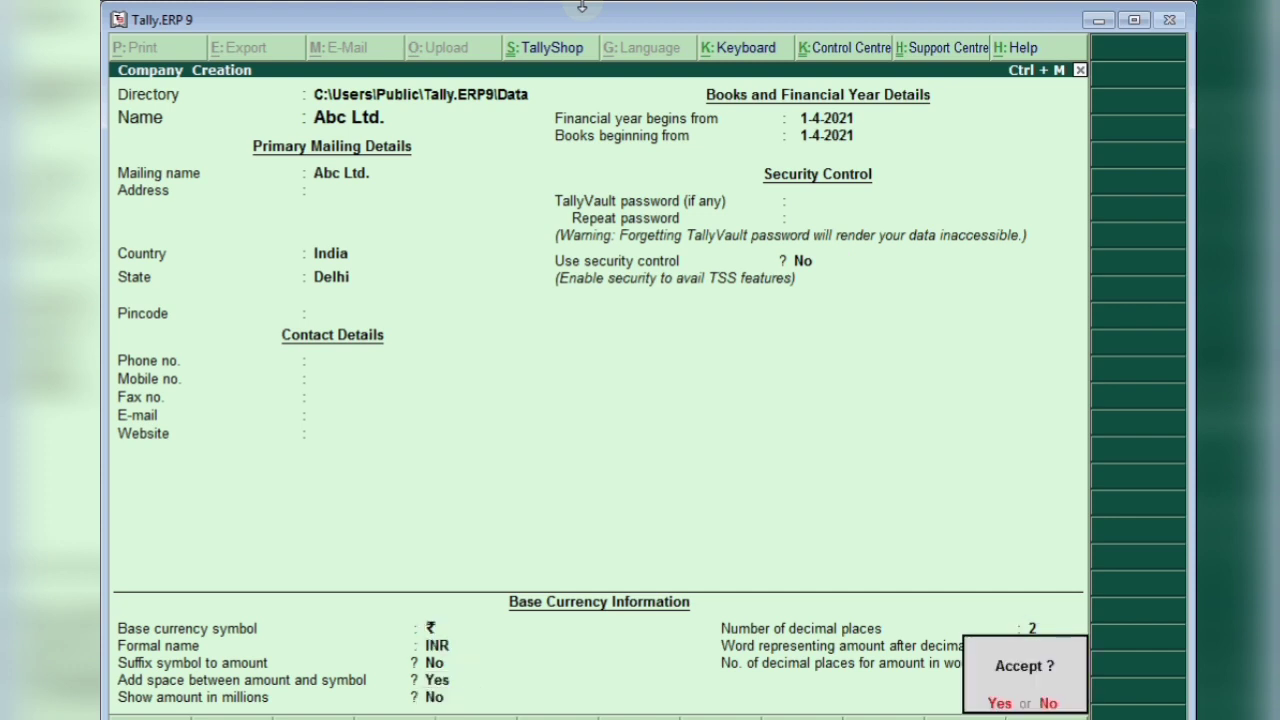
{"action": "key", "text": "Return"}
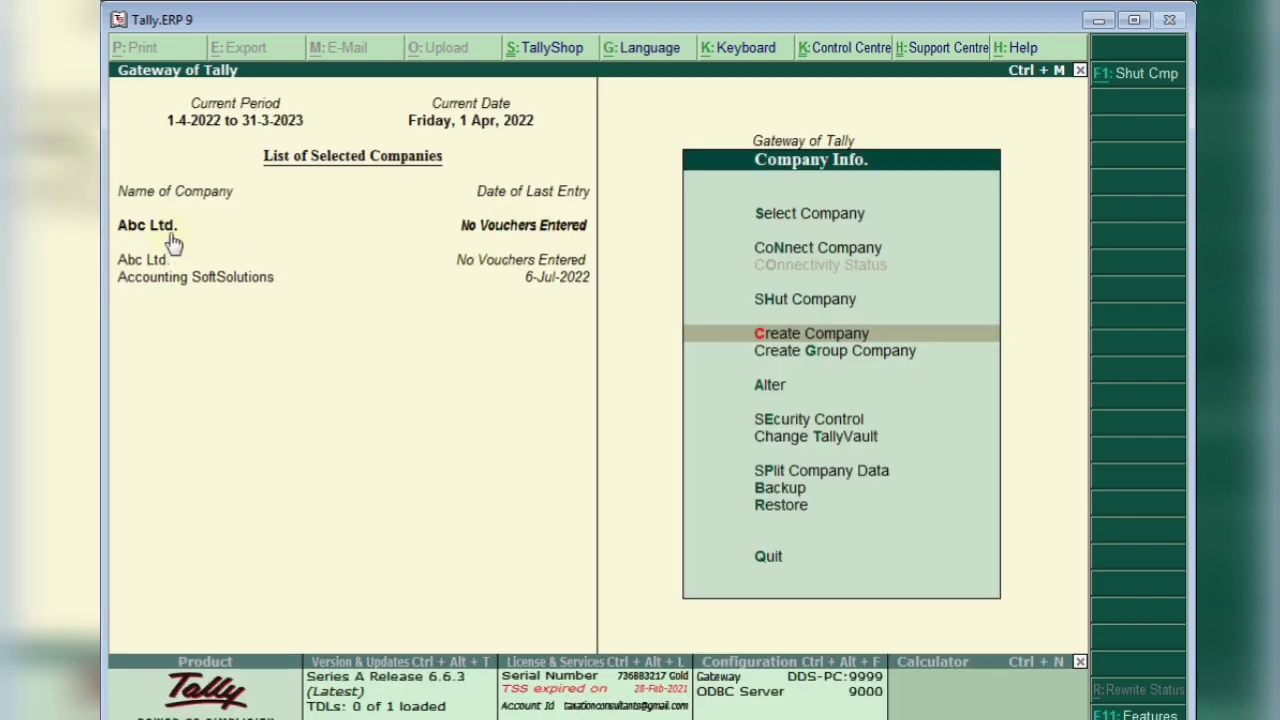
- Return to the Gateway of Tally and open the masters import form for Abc Ltd
{"action": "key", "text": "Escape"}
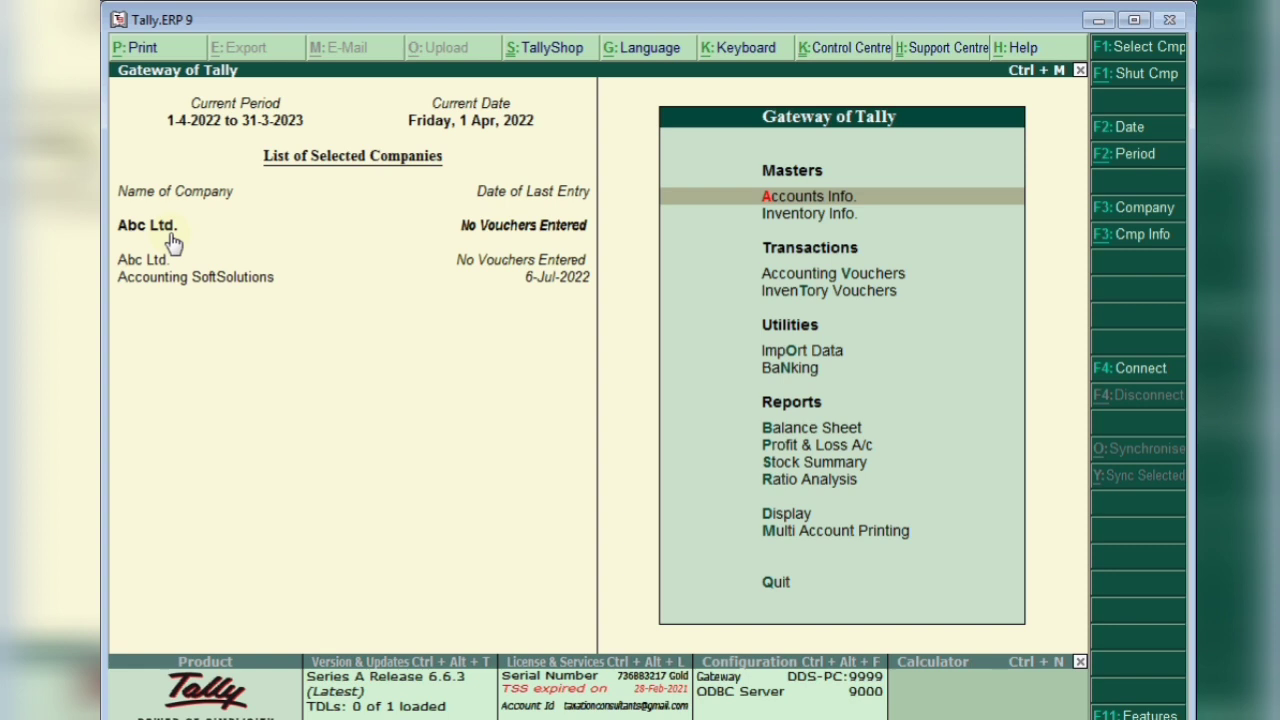
{"action": "key", "text": "Down"}
{"action": "key", "text": "Down"}
{"action": "key", "text": "Down"}
{"action": "key", "text": "Down"}
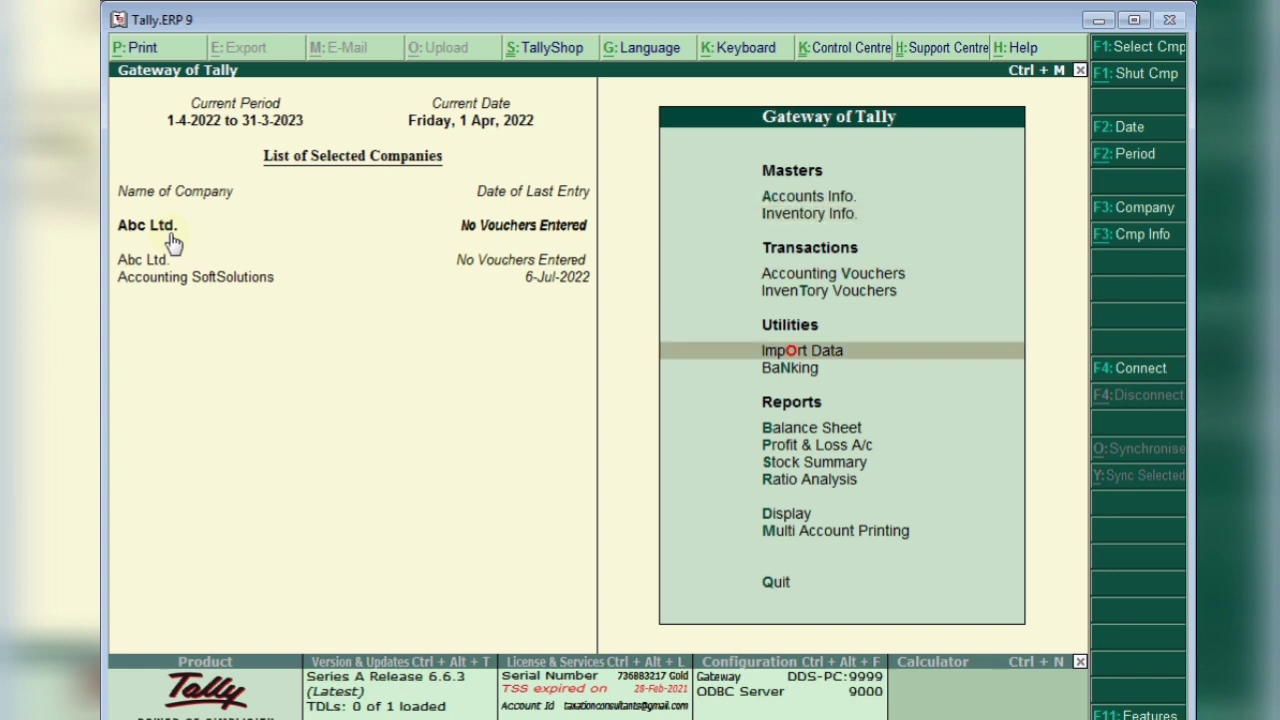
{"action": "key", "text": "Return"}
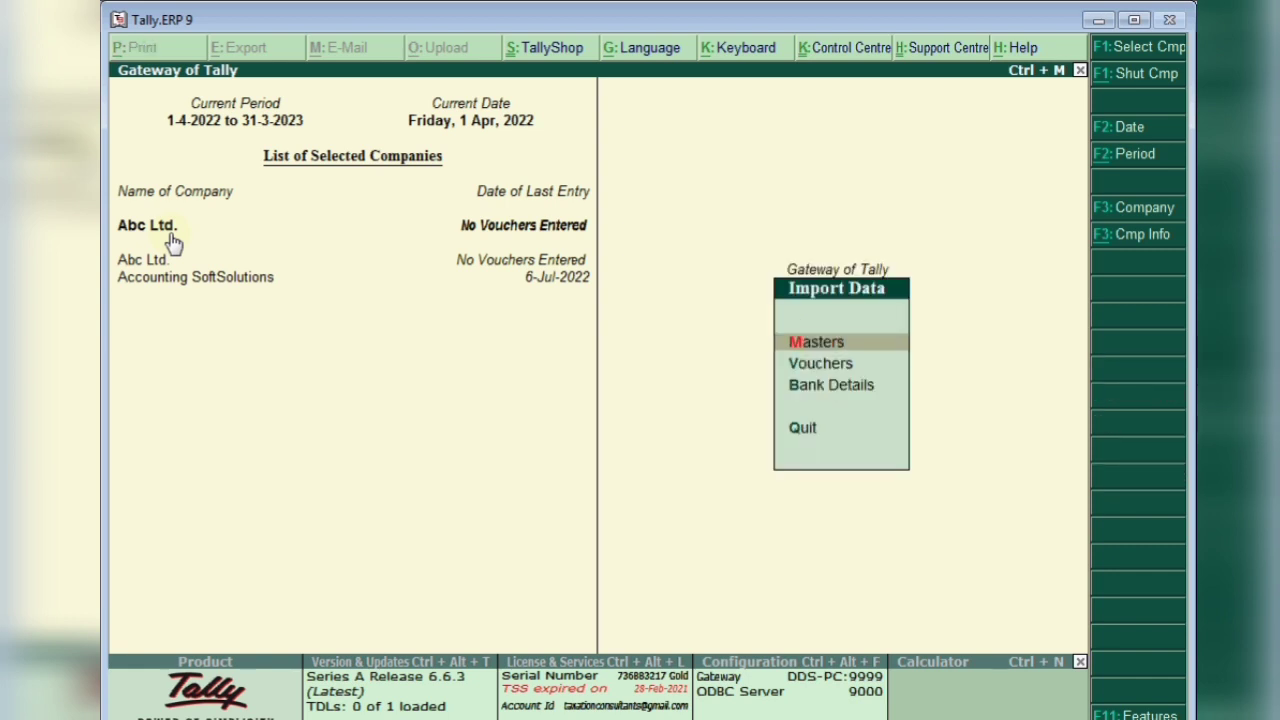
{"action": "key", "text": "Return"}
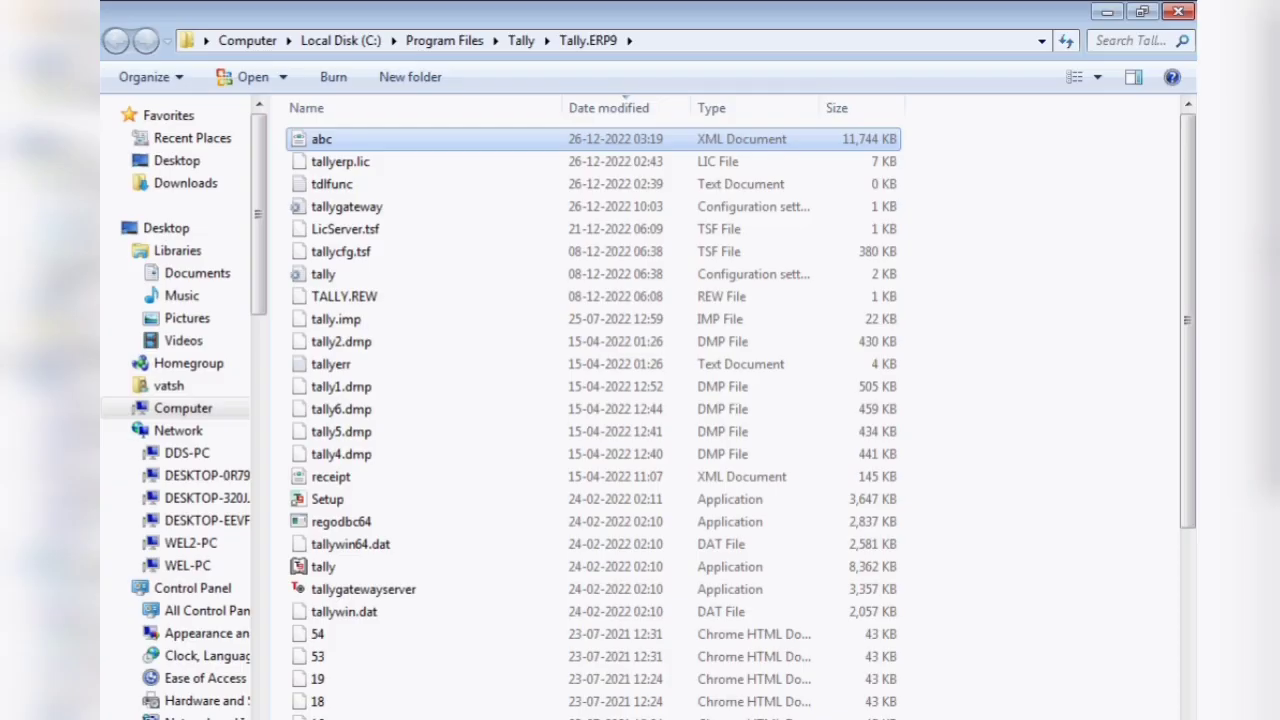
- In Windows Explorer, complete the folder path to C:\Program Files\Tally\Tally.ERP9\abc.xml and copy the full path
{"action": "left_click", "coordinate": [676, 38]}
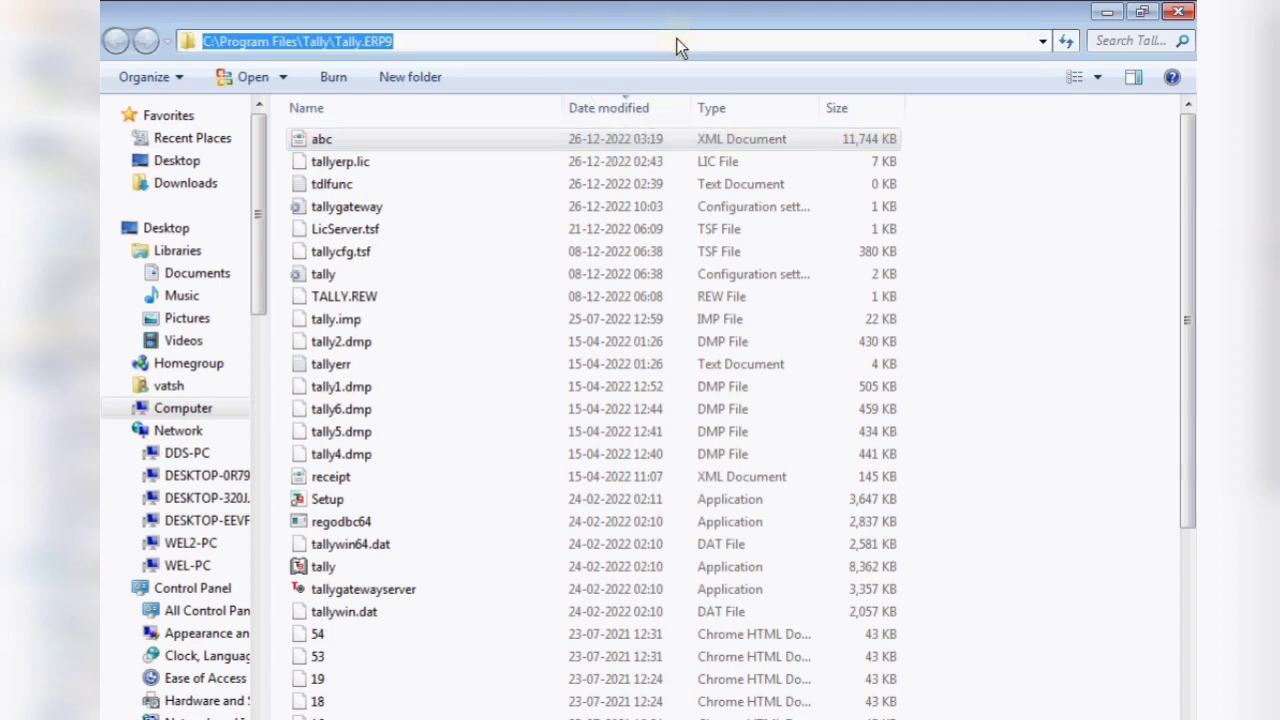
{"action": "left_click", "coordinate": [676, 38]}
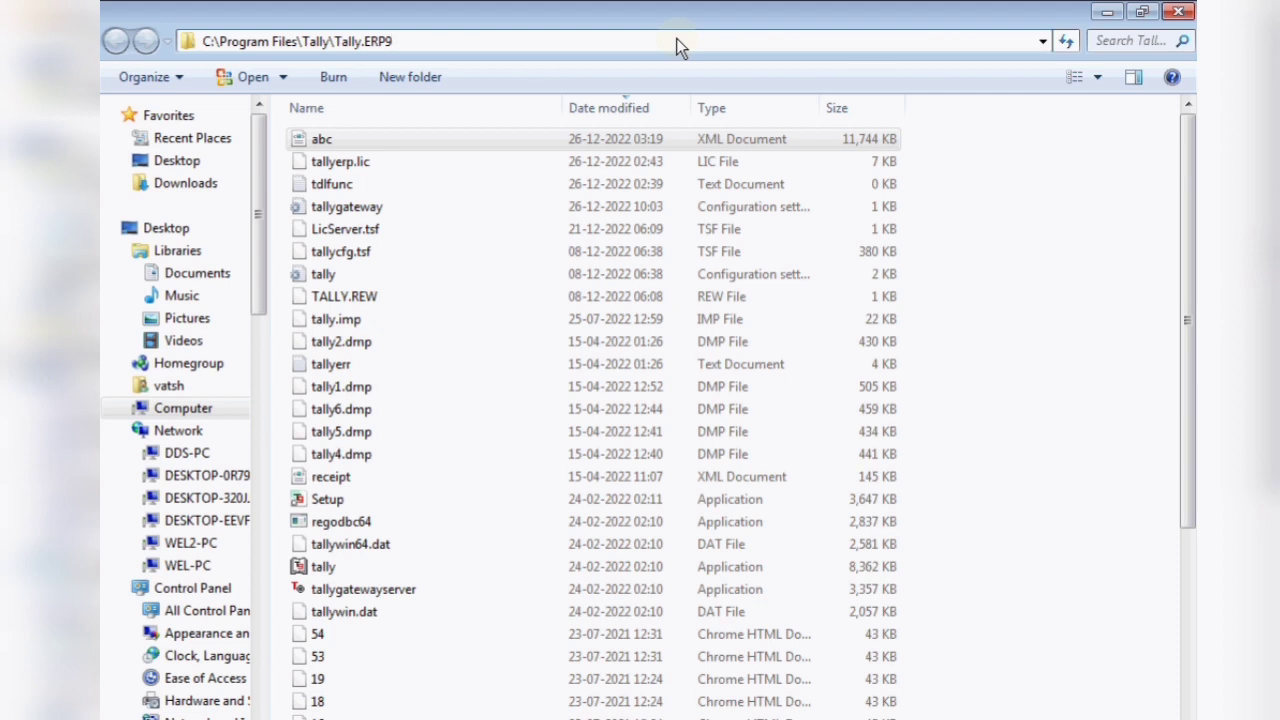
{"action": "type", "text": "\\"}
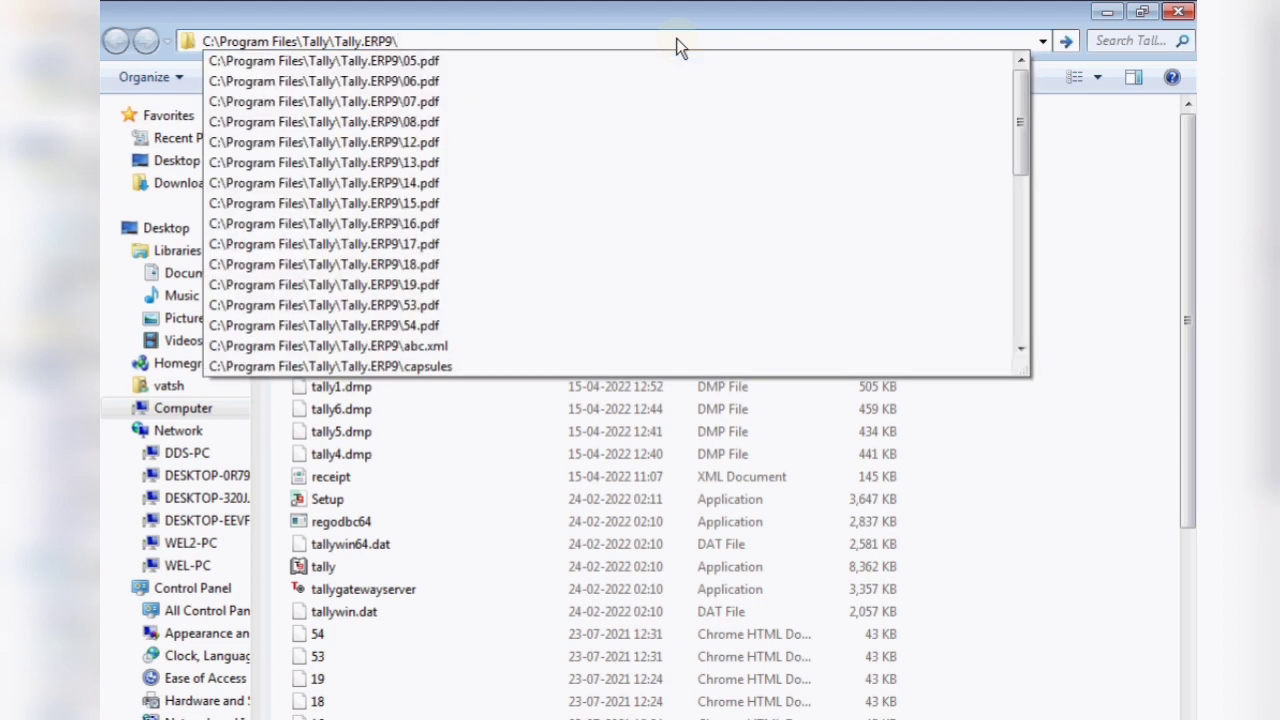
{"action": "type", "text": "ab"}
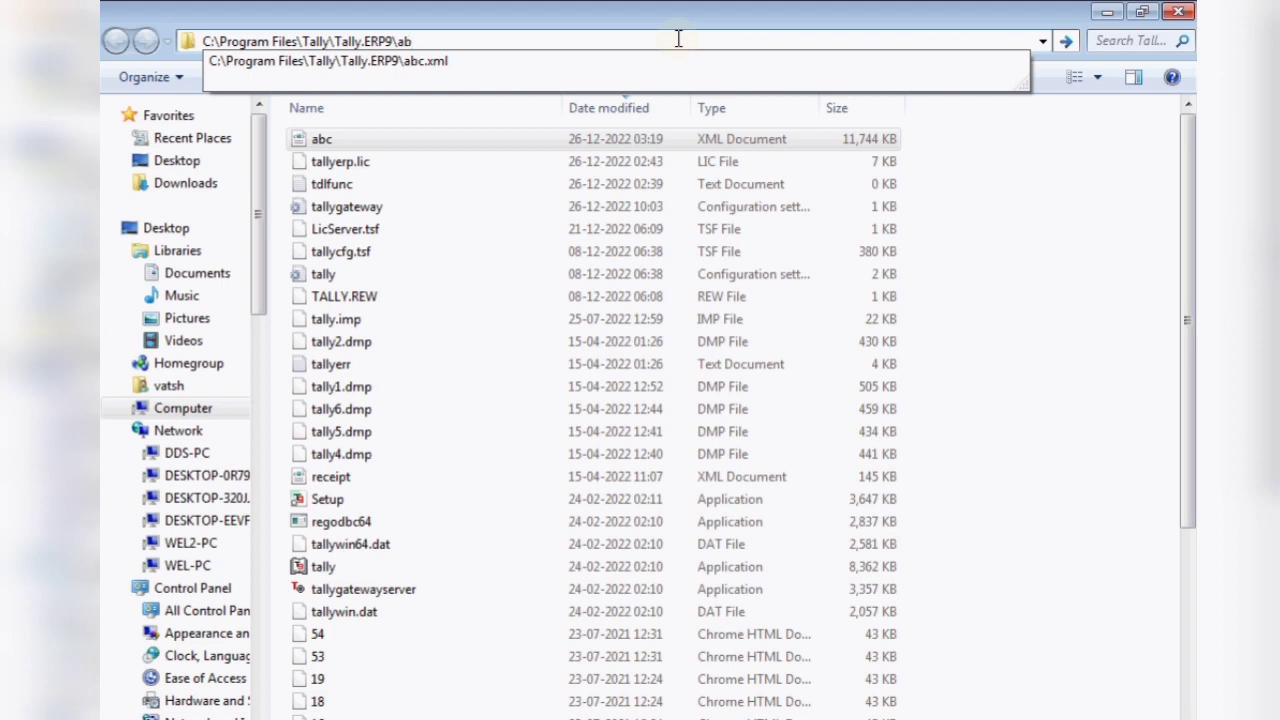
{"action": "key", "text": "Down"}
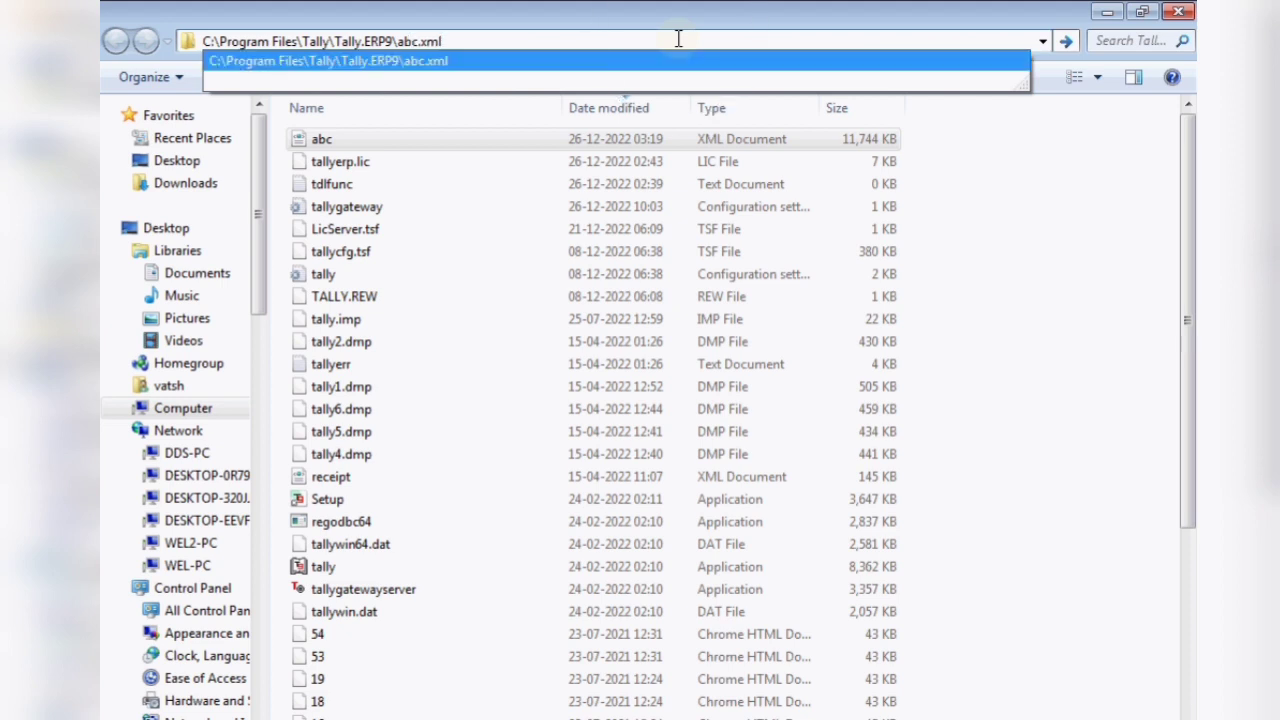
{"action": "key", "text": "shift+Left"}
{"action": "key", "text": "shift+Left"}
{"action": "key", "text": "shift+Left"}
{"action": "key", "text": "shift+Home"}
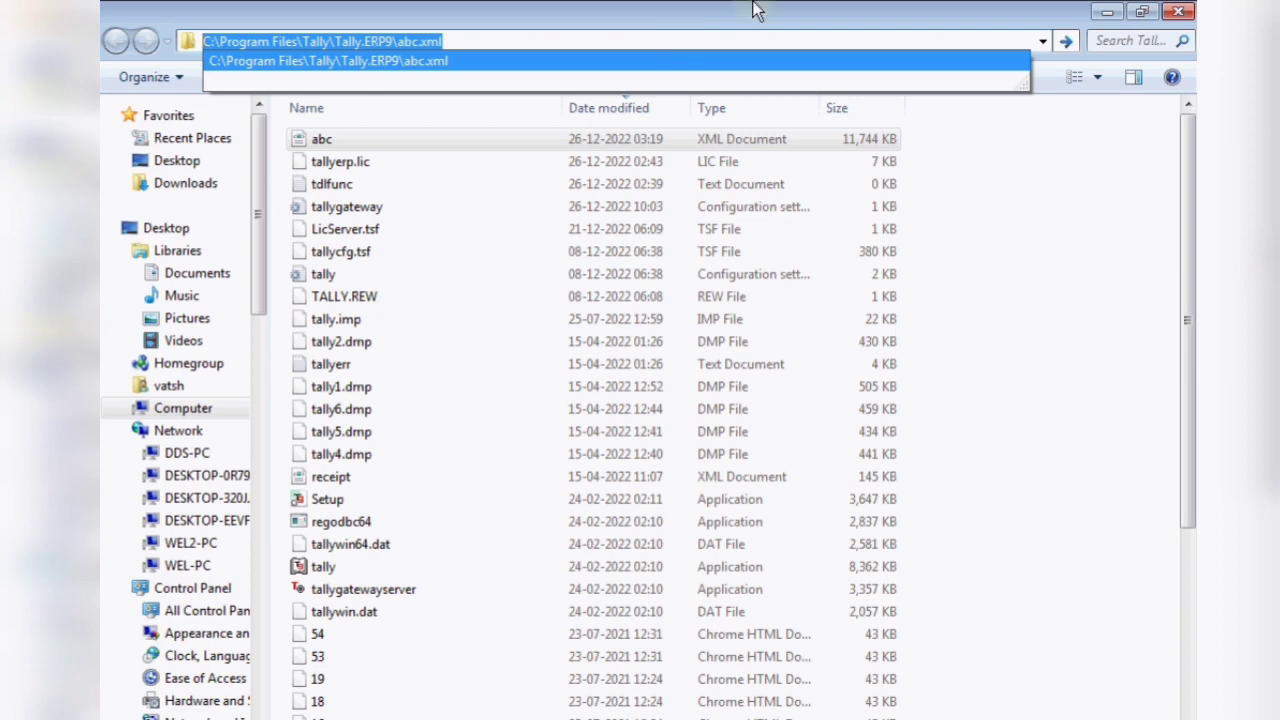
{"action": "key", "text": "Escape"}
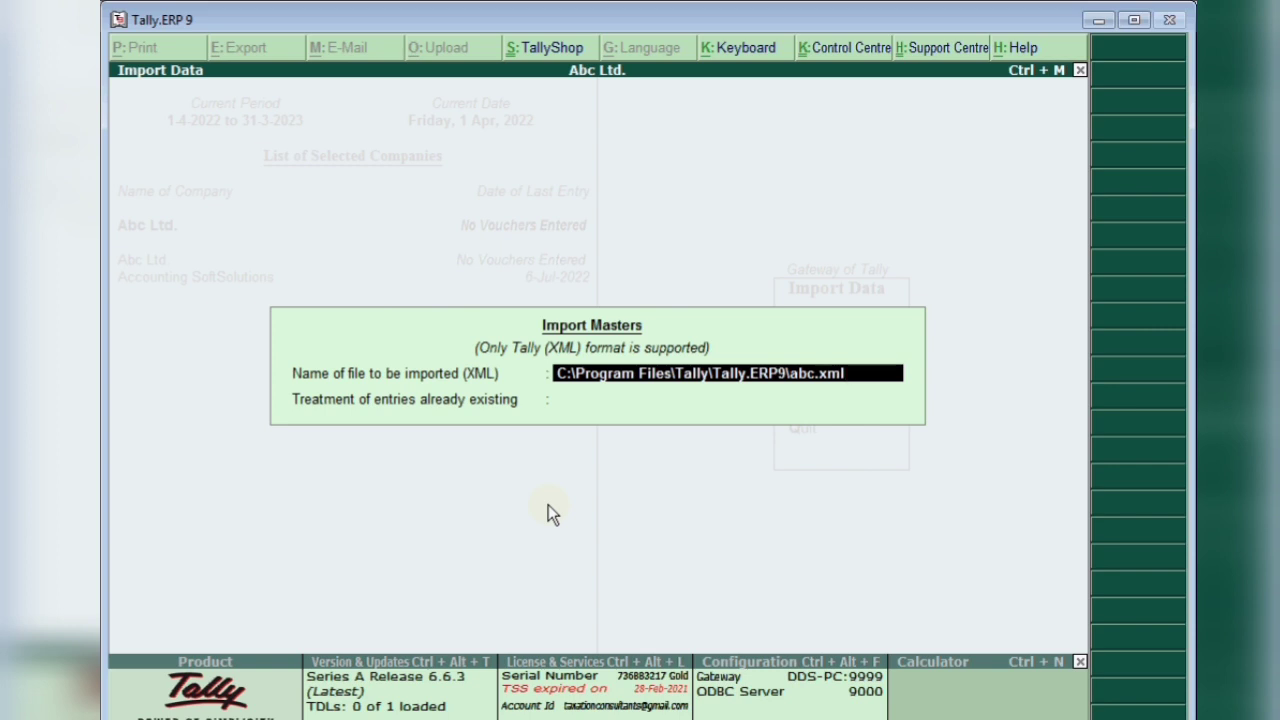
- Import the masters from C:\Program Files\Tally\Tally.ERP9\abc.xml with existing entries treated as Ignore Duplicates
{"action": "key", "text": "Return"}
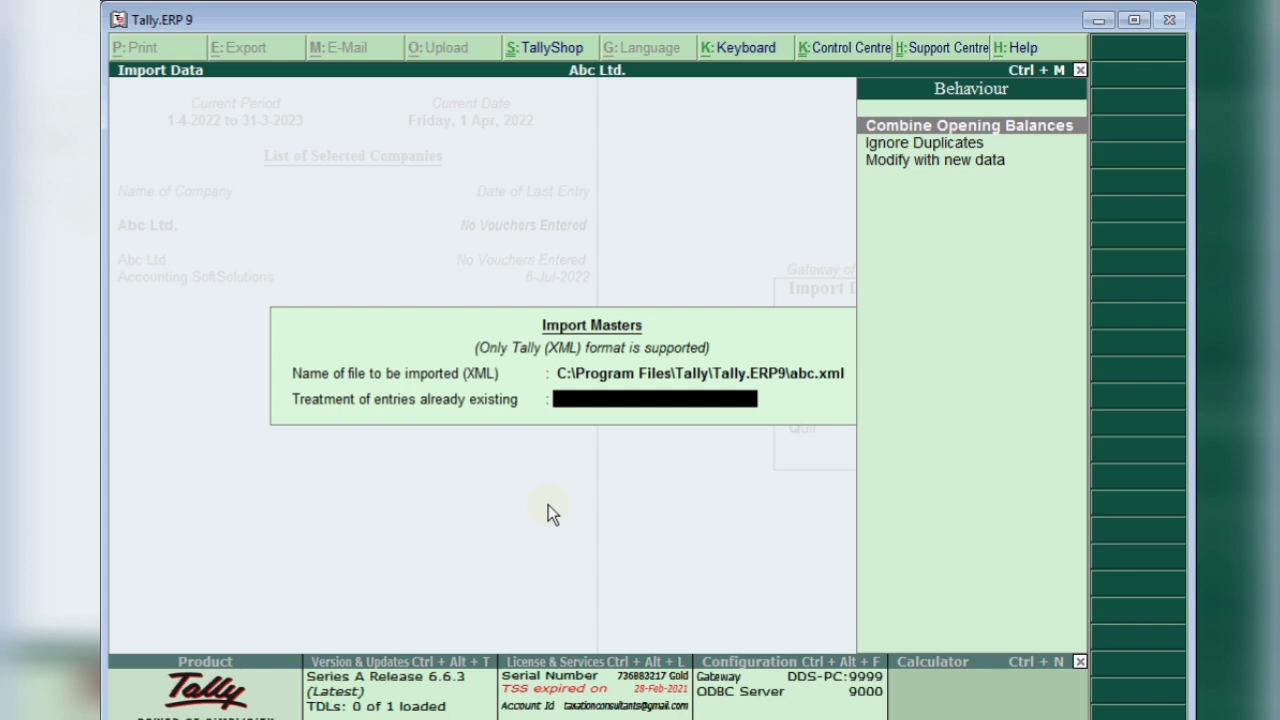
{"action": "key", "text": "Down"}
{"action": "key", "text": "Down"}
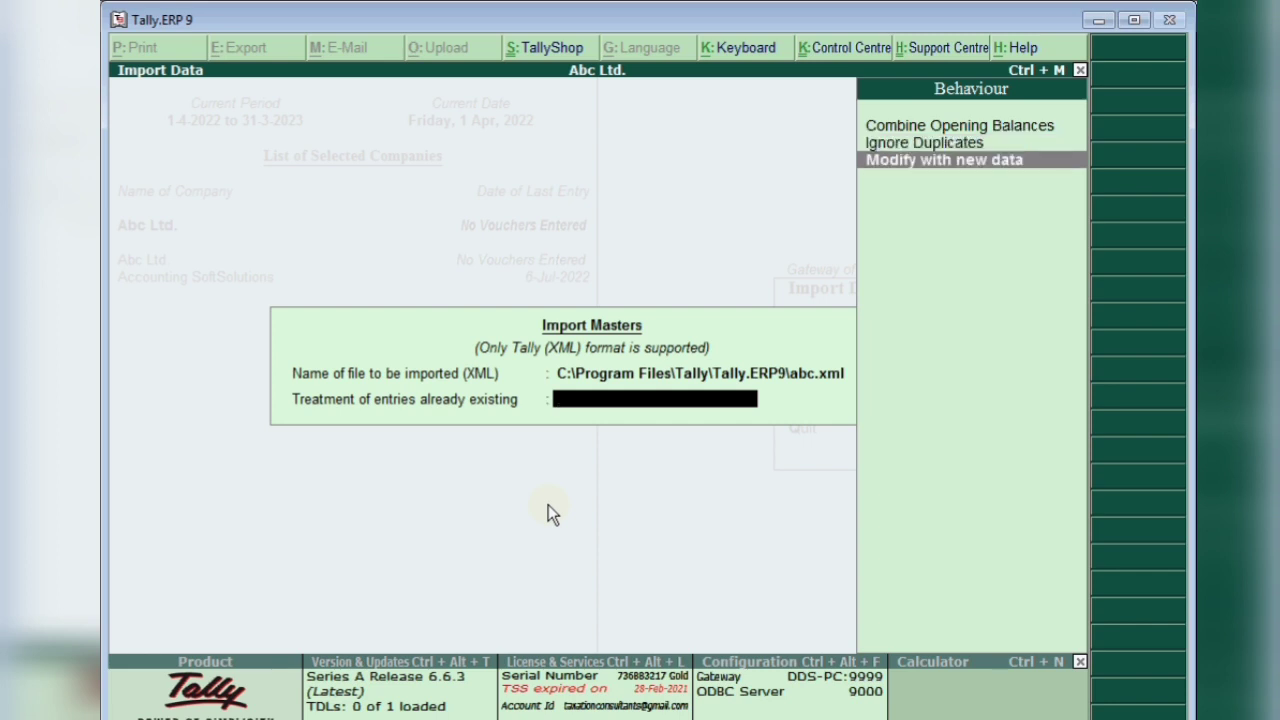
{"action": "key", "text": "Up"}
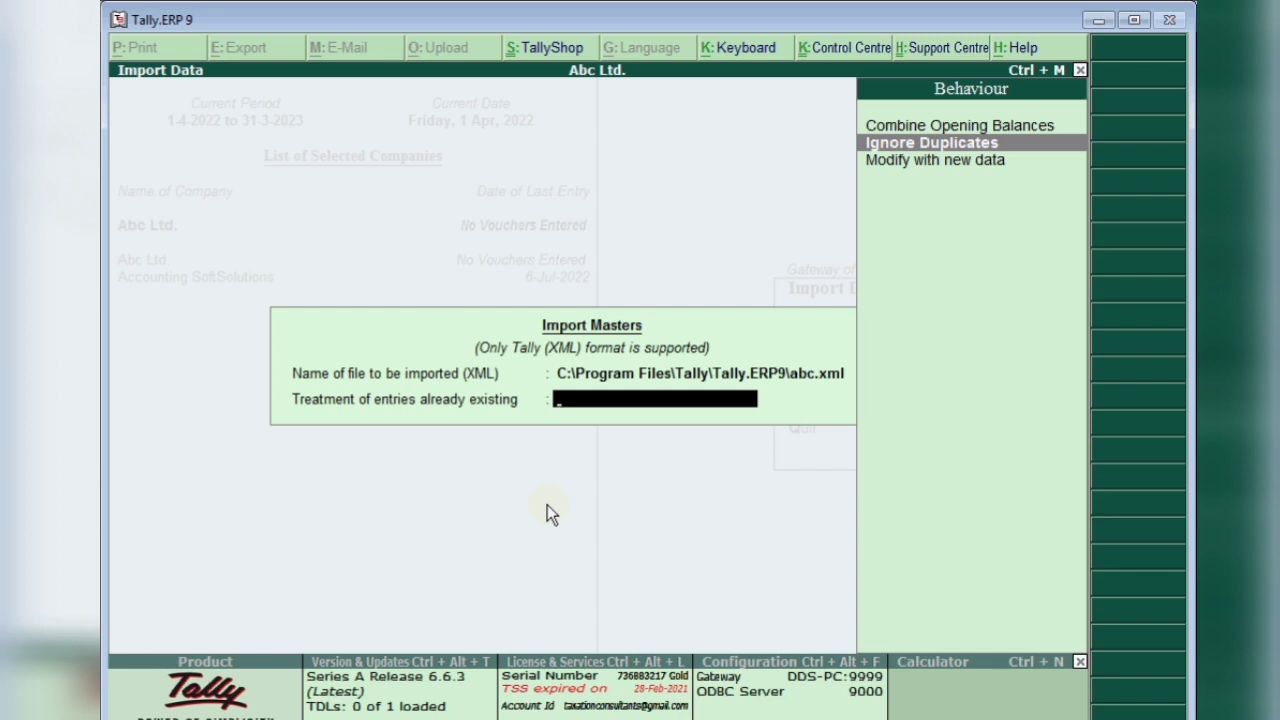
{"action": "key", "text": "Return"}
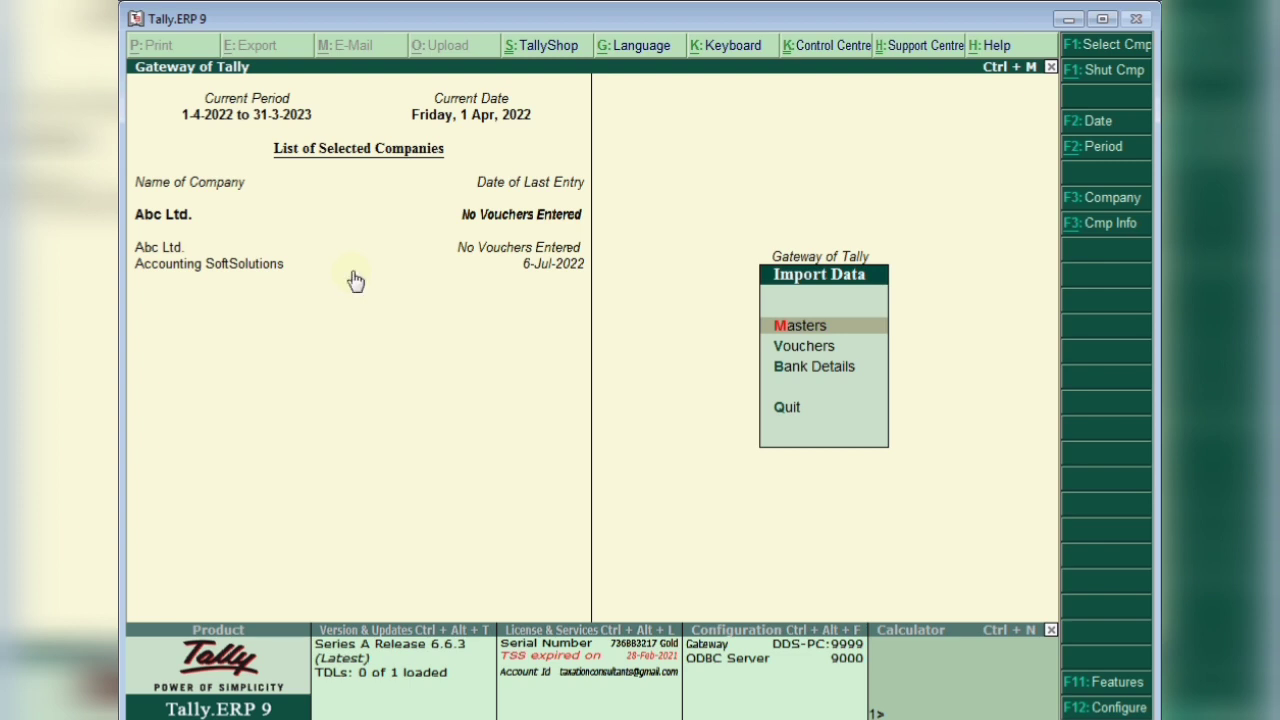
{"action": "key", "text": "Escape"}
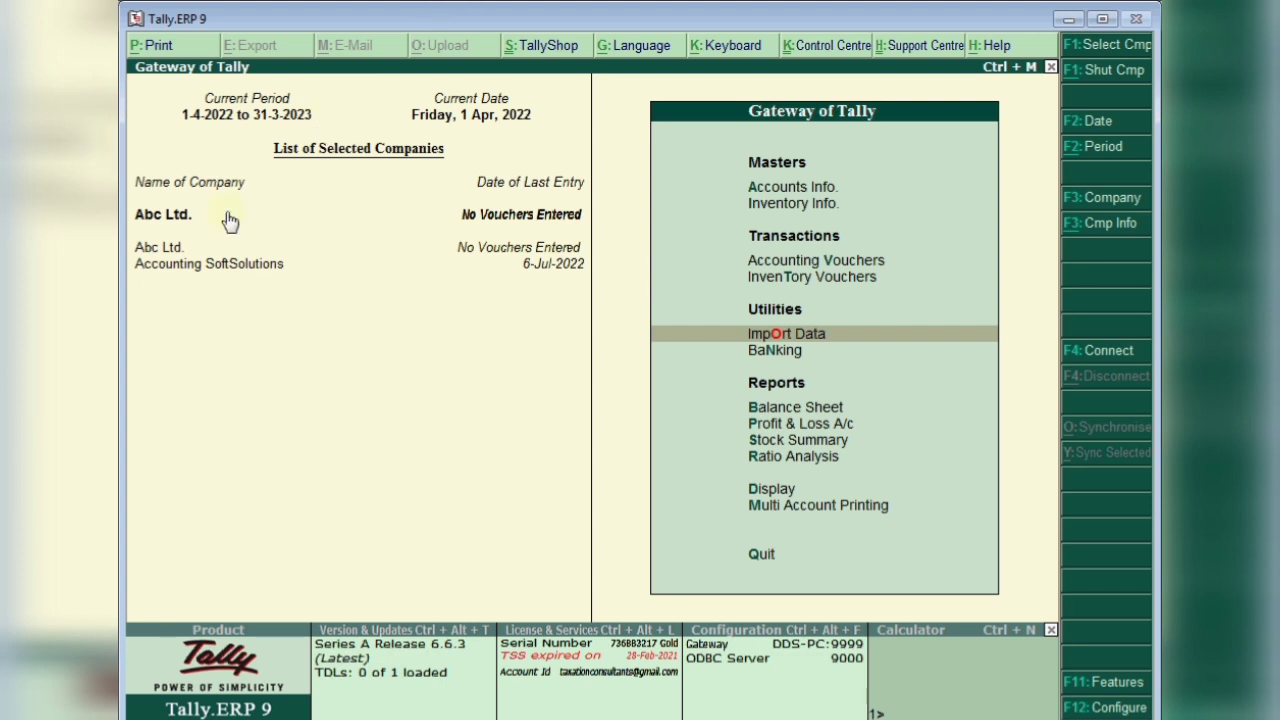
- Make Accounting SoftSolutions the active company and open its Day Book
{"action": "left_click", "coordinate": [212, 266]}
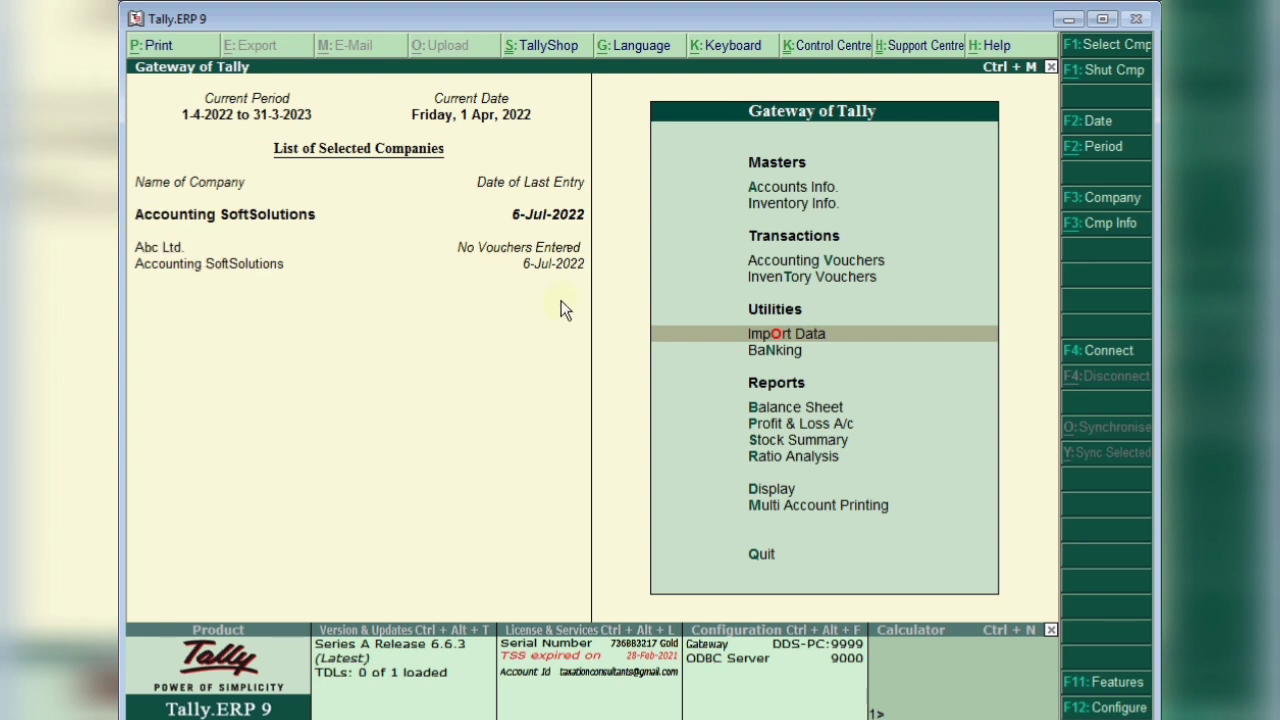
{"action": "key", "text": "Down"}
{"action": "key", "text": "Down"}
{"action": "key", "text": "Down"}
{"action": "key", "text": "Down"}
{"action": "key", "text": "Down"}
{"action": "key", "text": "Down"}
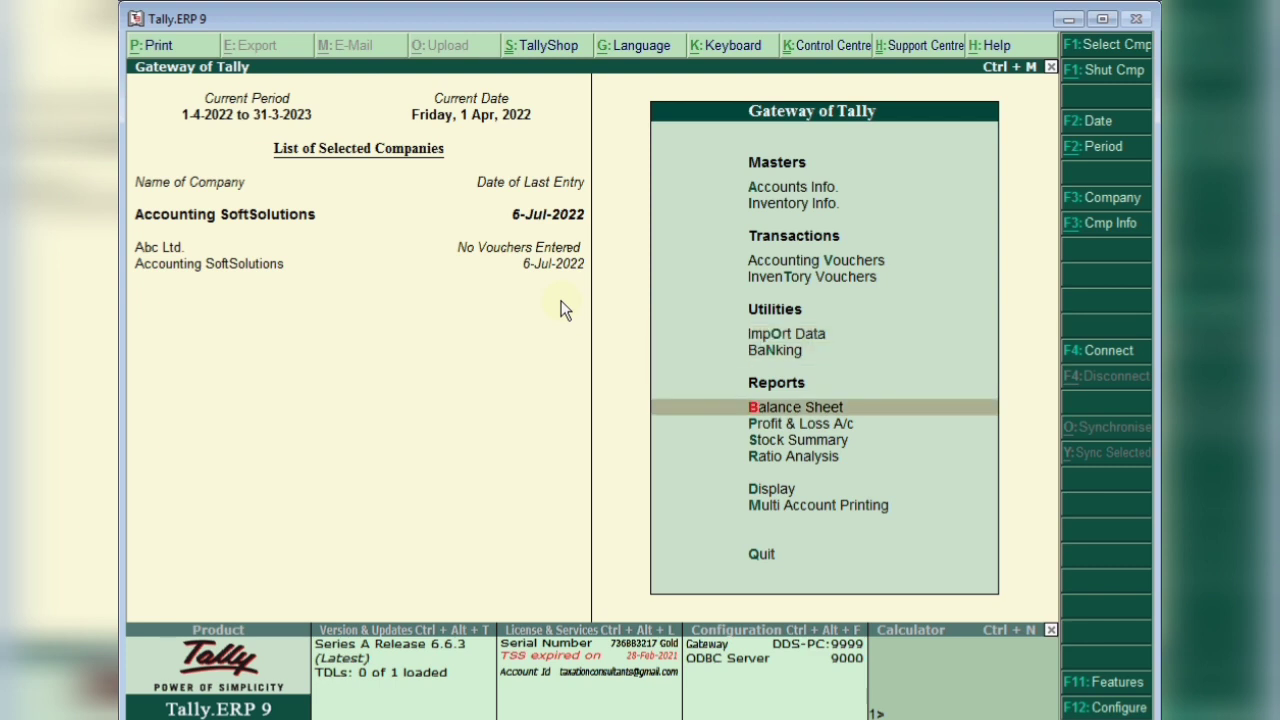
{"action": "key", "text": "Return"}
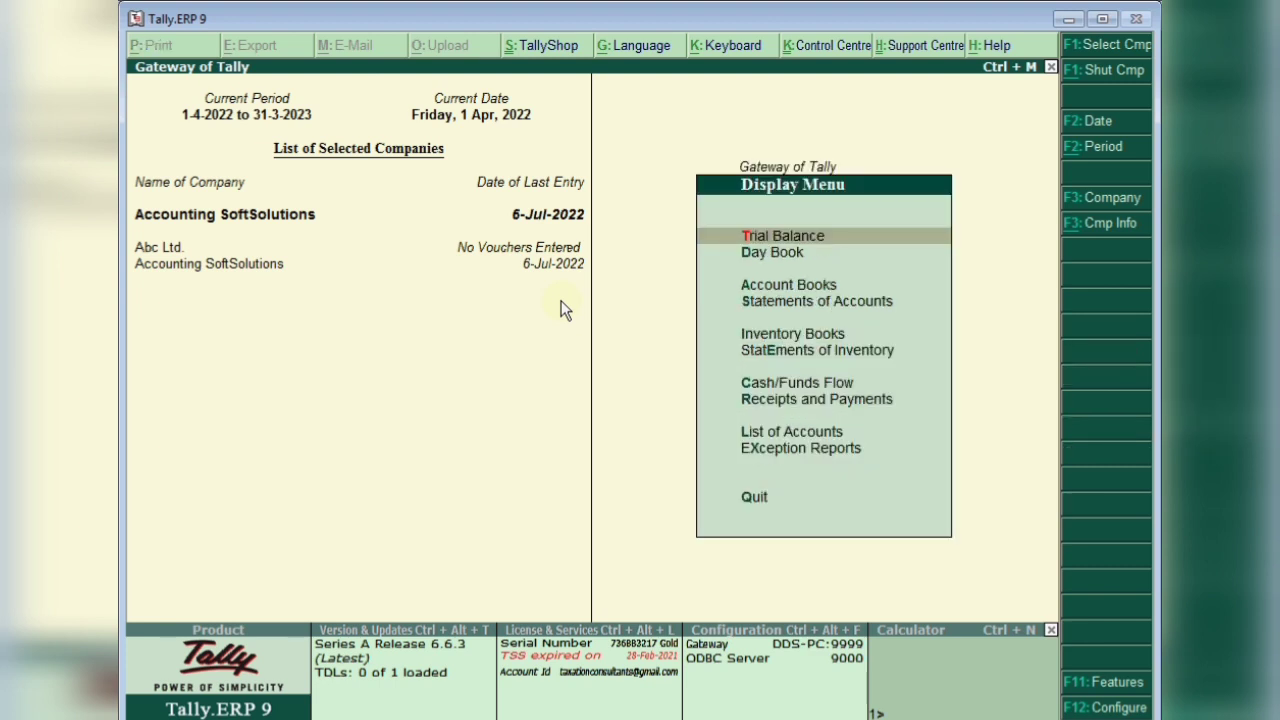
{"action": "key", "text": "Down"}
{"action": "key", "text": "Return"}
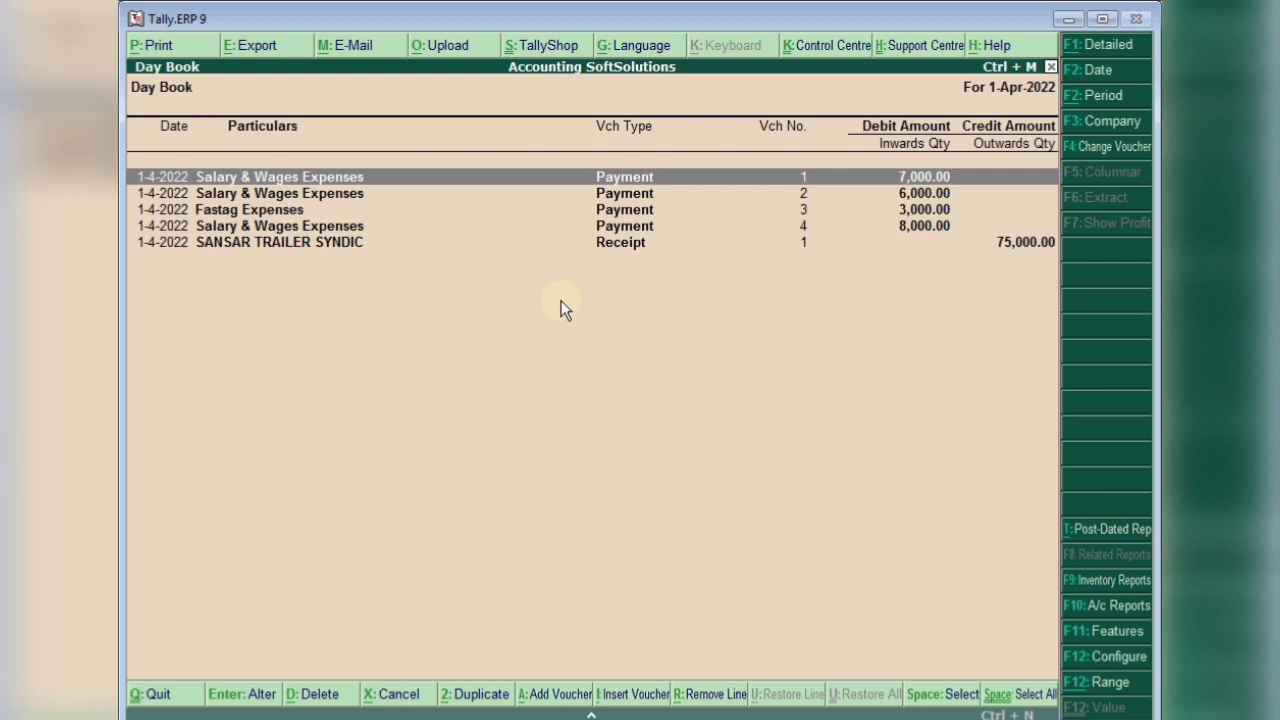
- Leave the Day Book and view the Cash/Bank Books summary of Accounting SoftSolutions
{"action": "key", "text": "Escape"}
{"action": "key", "text": "Down"}
{"action": "key", "text": "Down"}
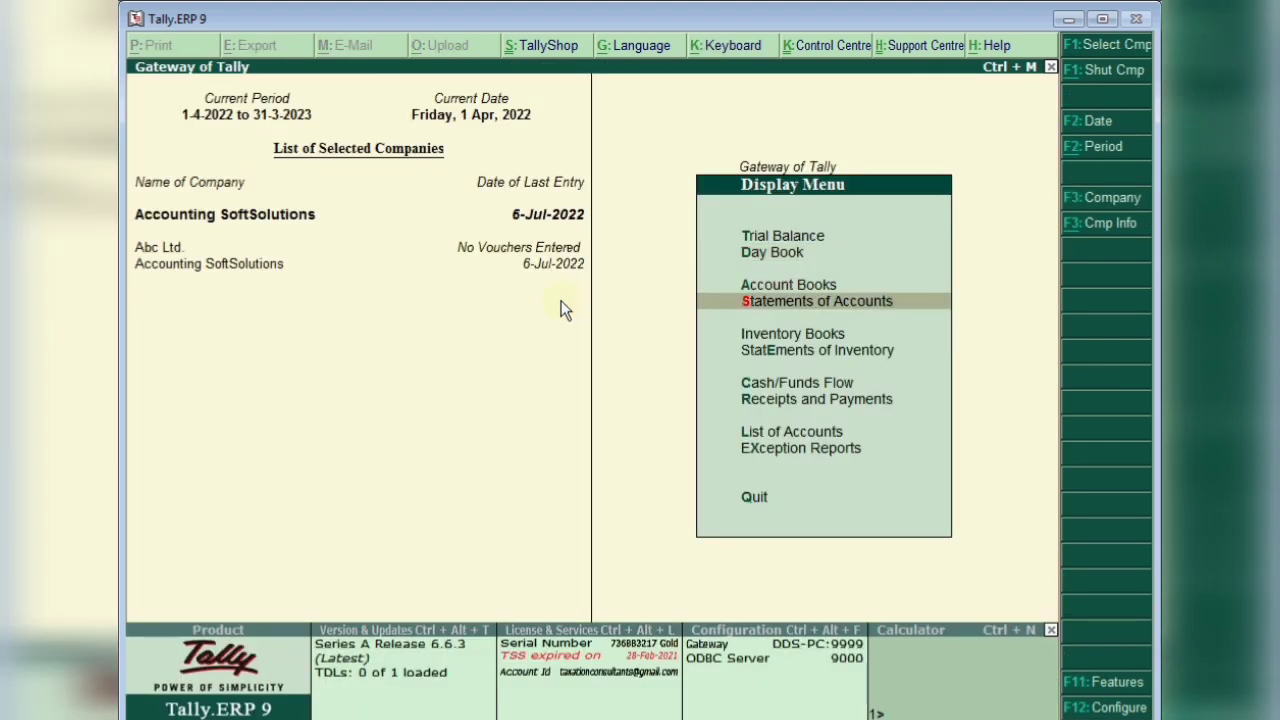
{"action": "key", "text": "Up"}
{"action": "key", "text": "Return"}
{"action": "key", "text": "Down"}
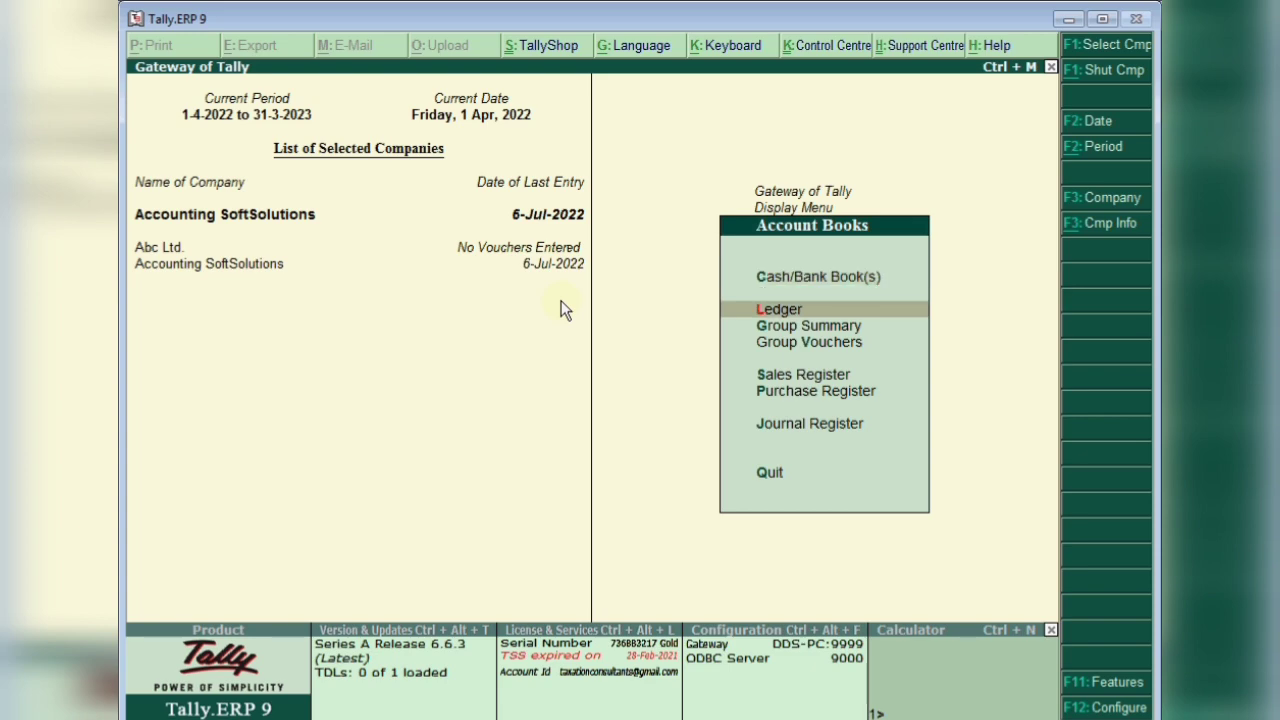
{"action": "key", "text": "Up"}
{"action": "key", "text": "Return"}
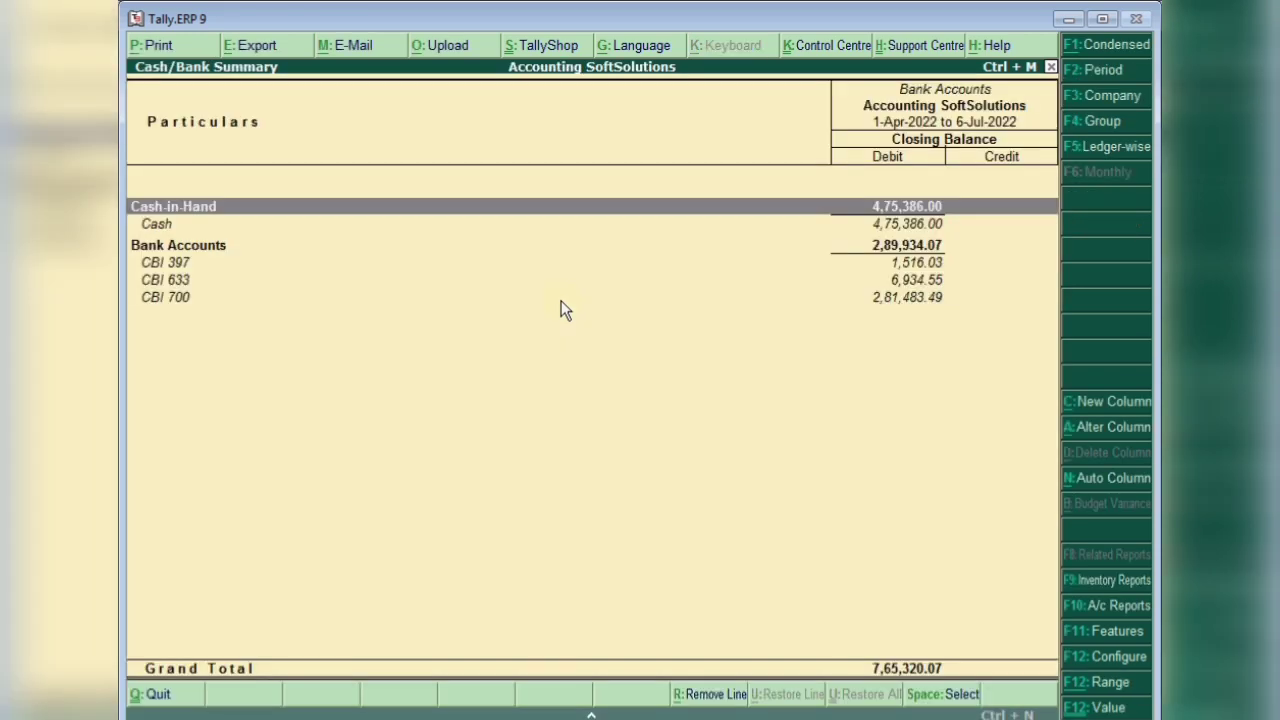
{"action": "key", "text": "Escape"}
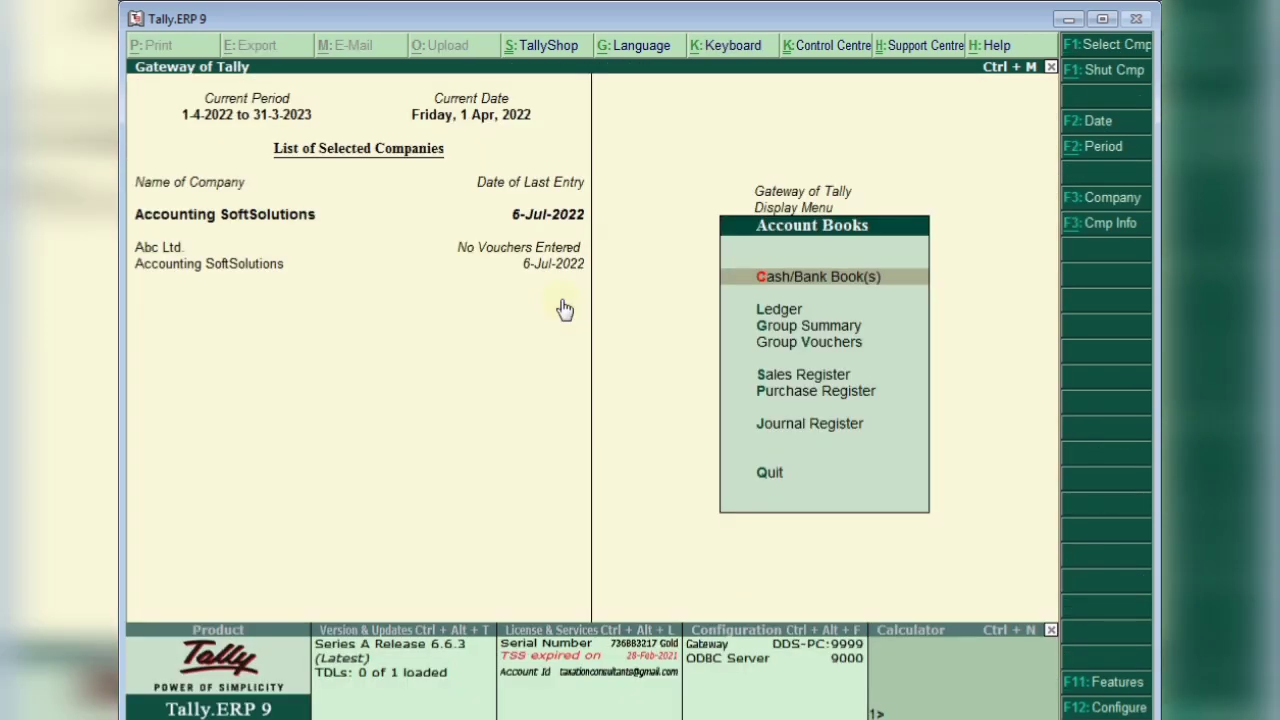
- Look through the Sales, Purchase and Journal Registers and return to the Gateway of Tally
{"action": "key", "text": "Down"}
{"action": "key", "text": "Down"}
{"action": "key", "text": "Down"}
{"action": "key", "text": "Down"}
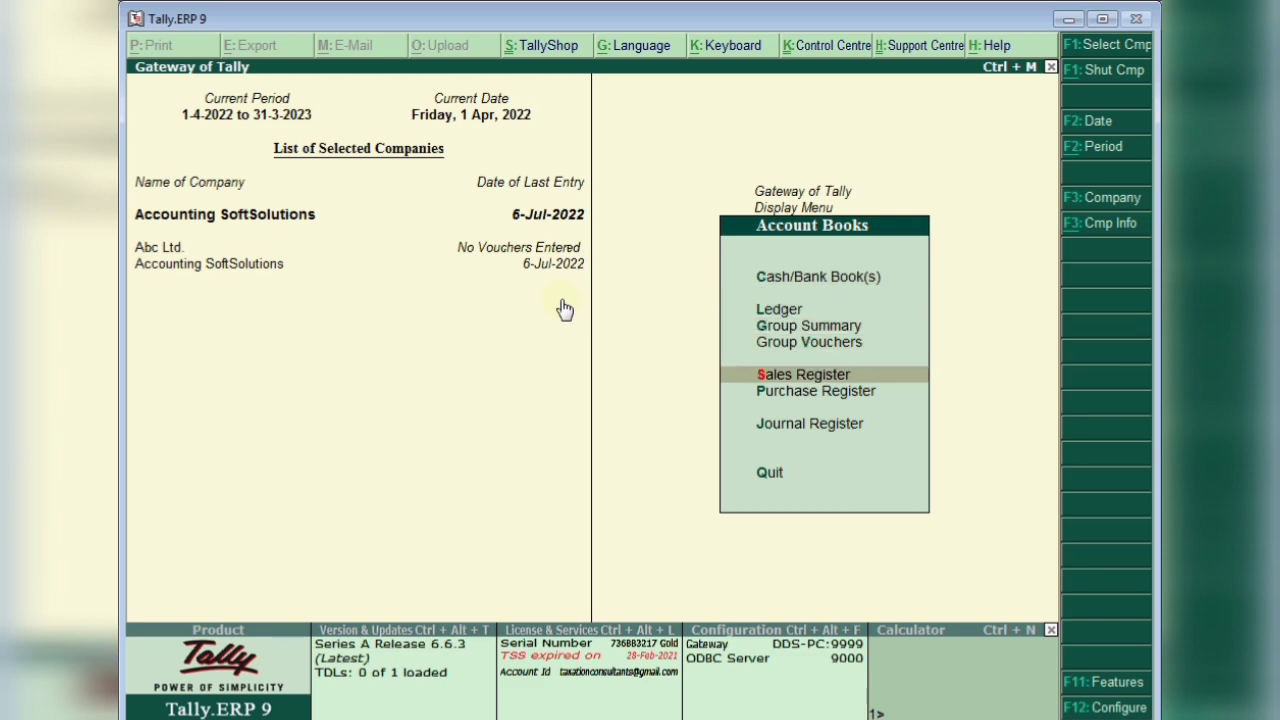
{"action": "key", "text": "Return"}
{"action": "key", "text": "Escape"}
{"action": "key", "text": "Down"}
{"action": "key", "text": "Return"}
{"action": "key", "text": "Escape"}
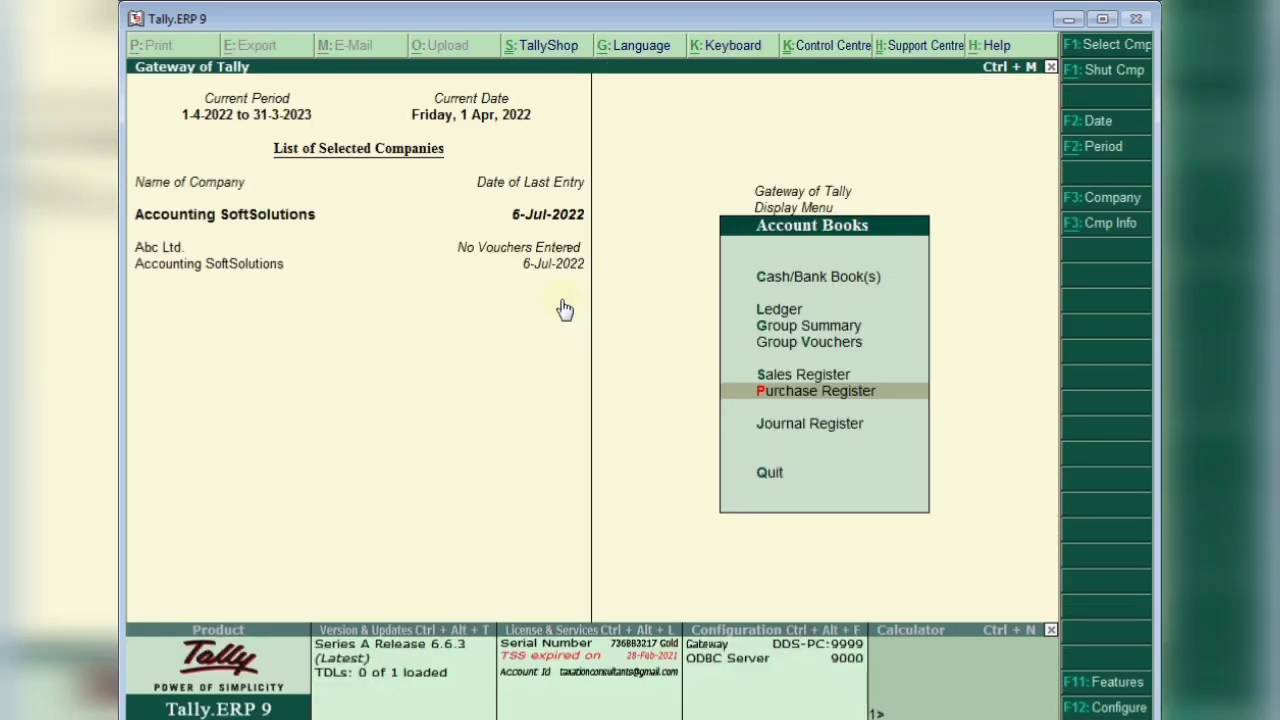
{"action": "key", "text": "Down"}
{"action": "key", "text": "Return"}
{"action": "key", "text": "Escape"}
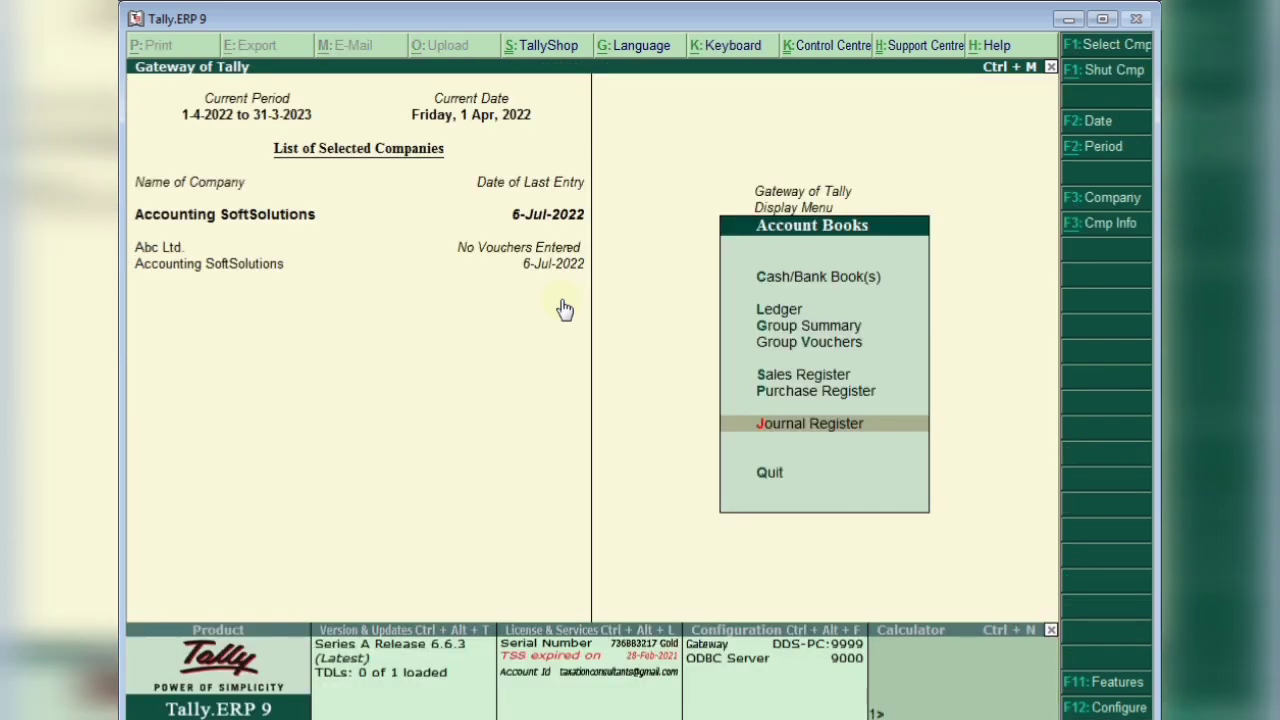
{"action": "key", "text": "Escape"}
{"action": "key", "text": "Escape"}
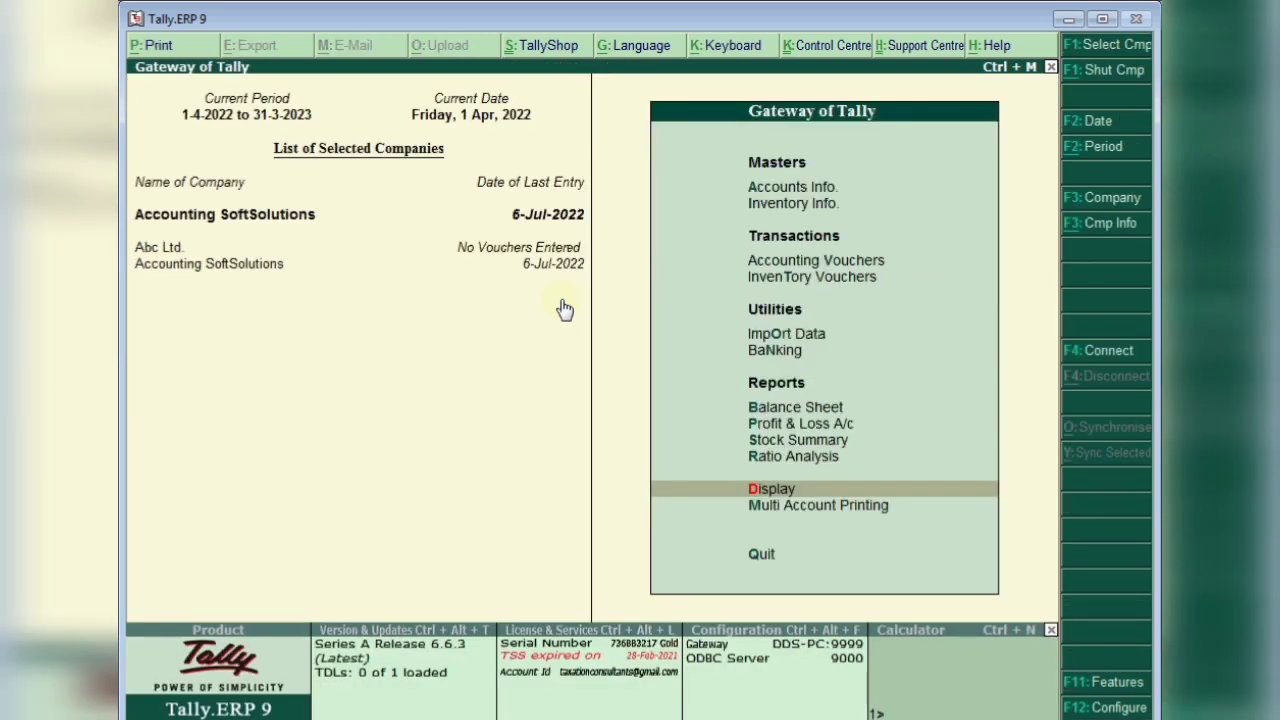
- Open the Day Book of Accounting SoftSolutions and set its period from 1-4-2021 to 31-3-2022
{"action": "key", "text": "Return"}
{"action": "key", "text": "Down"}
{"action": "key", "text": "Return"}
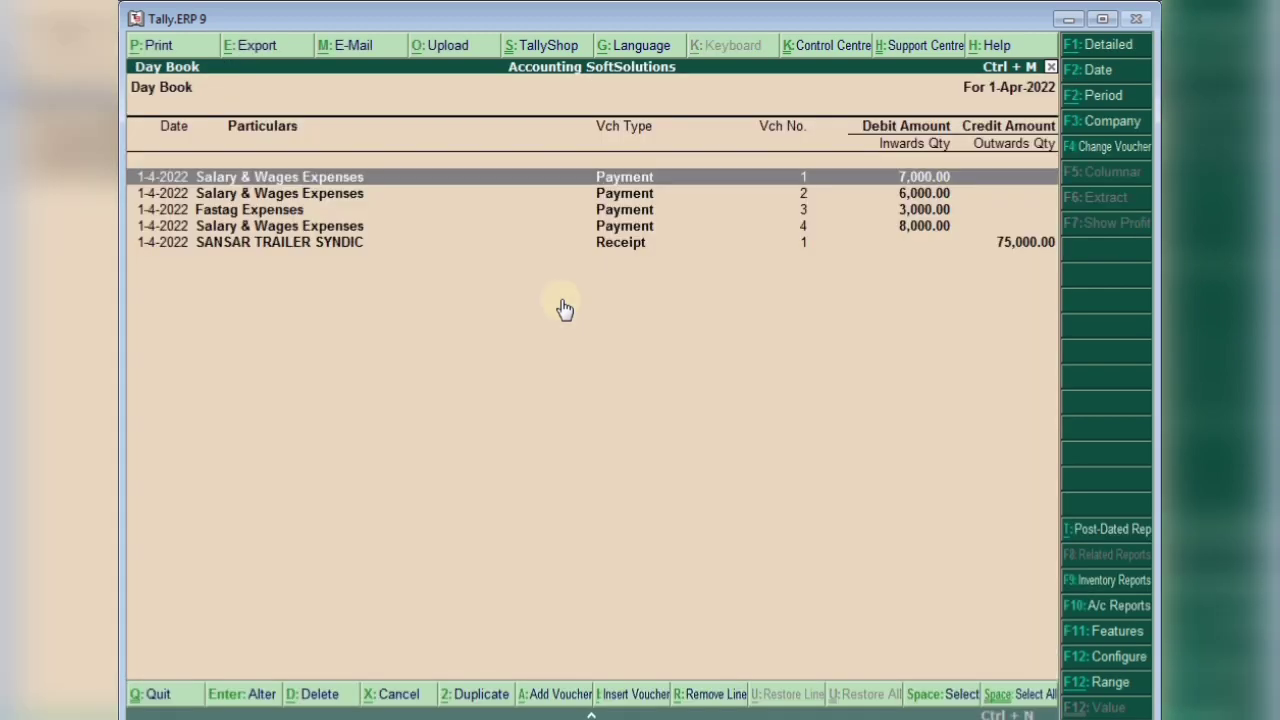
{"action": "key", "text": "alt+F2"}
{"action": "type", "text": "1"}
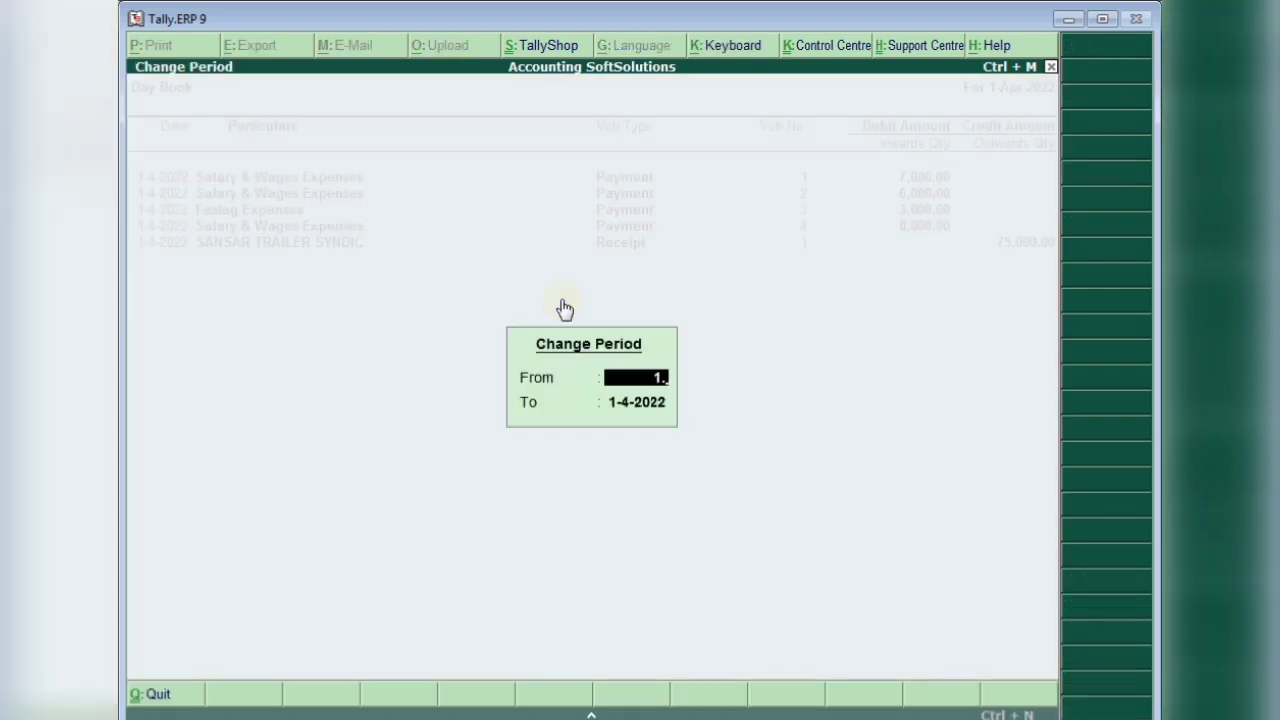
{"action": "type", "text": ".4"}
{"action": "key", "text": "Return"}
{"action": "type", "text": "31.3.22"}
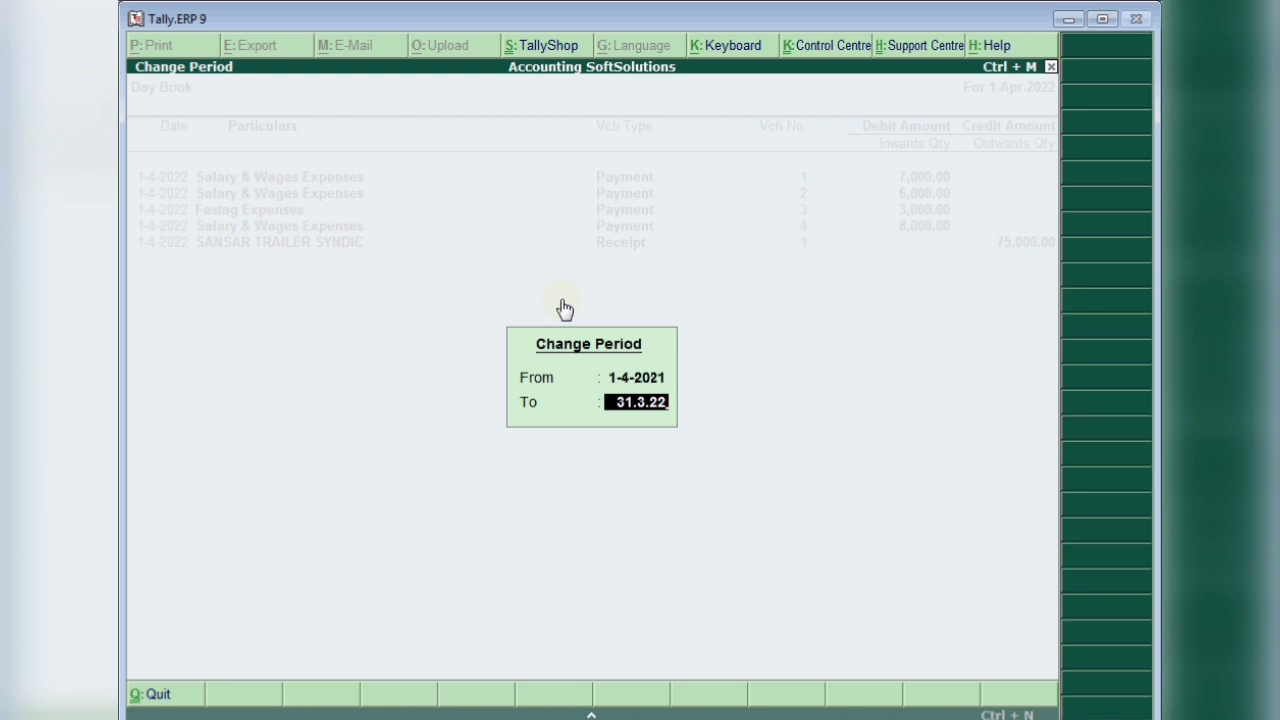
{"action": "key", "text": "Return"}
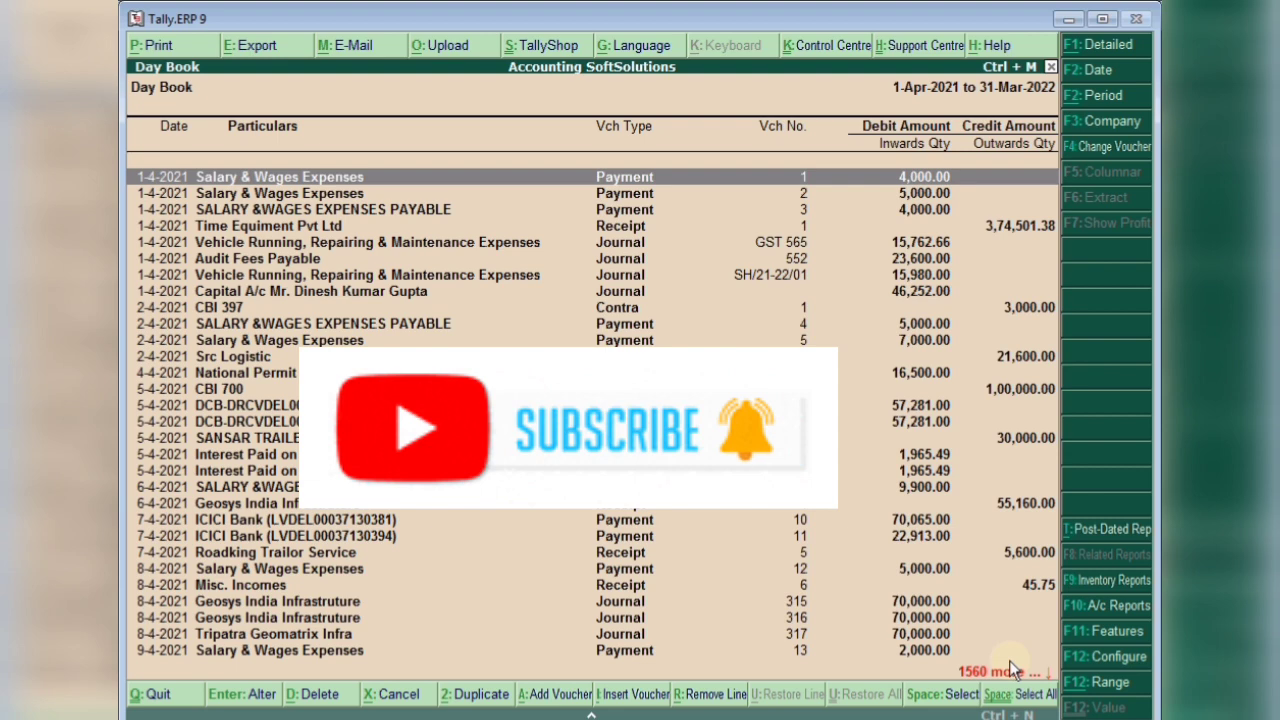
- Export the Day Book in XML (Data Interchange) format as 123.xml to C:\Program Files\Tally\Tally.ERP9, keeping the Condensed format
{"action": "key", "text": "alt+e"}
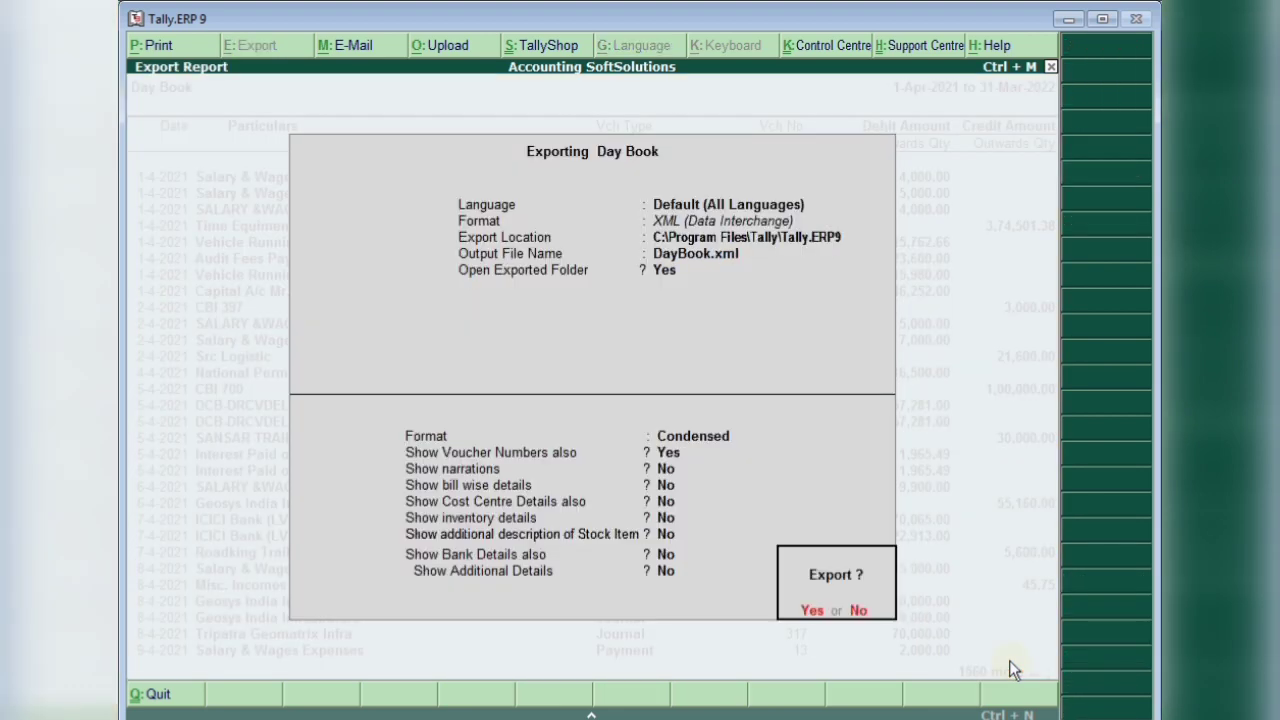
{"action": "key", "text": "n"}
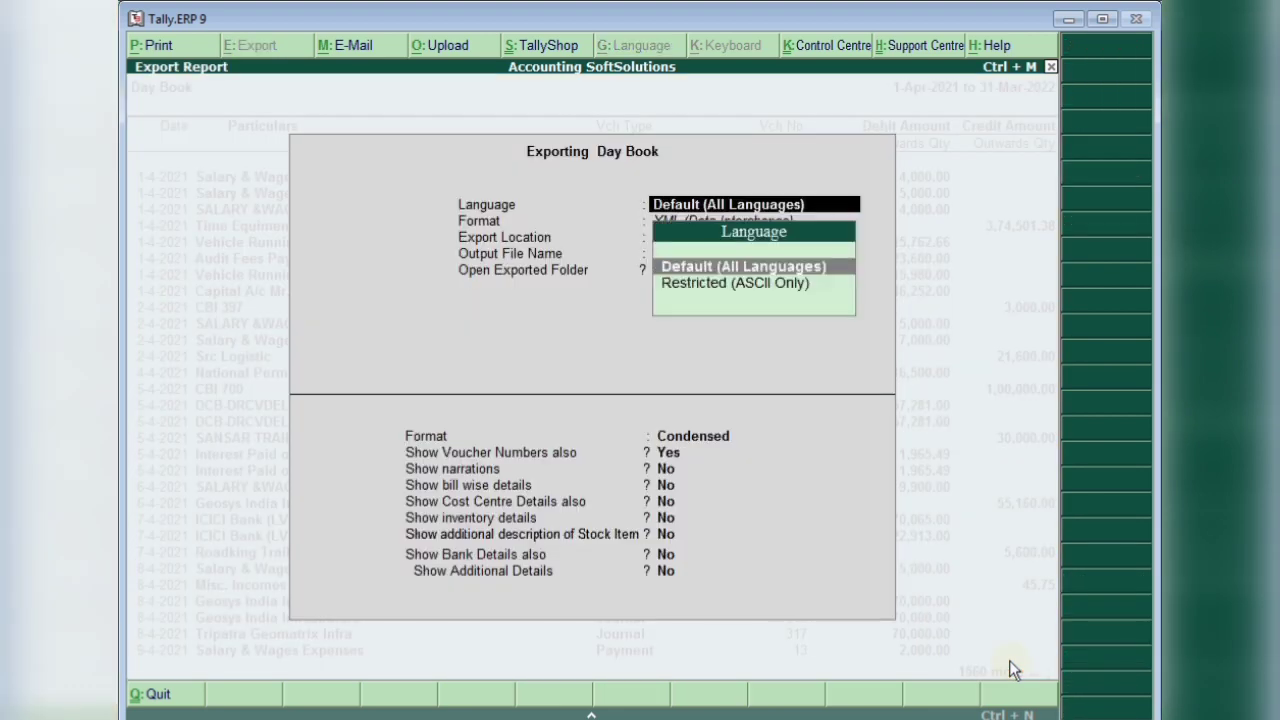
{"action": "key", "text": "Return"}
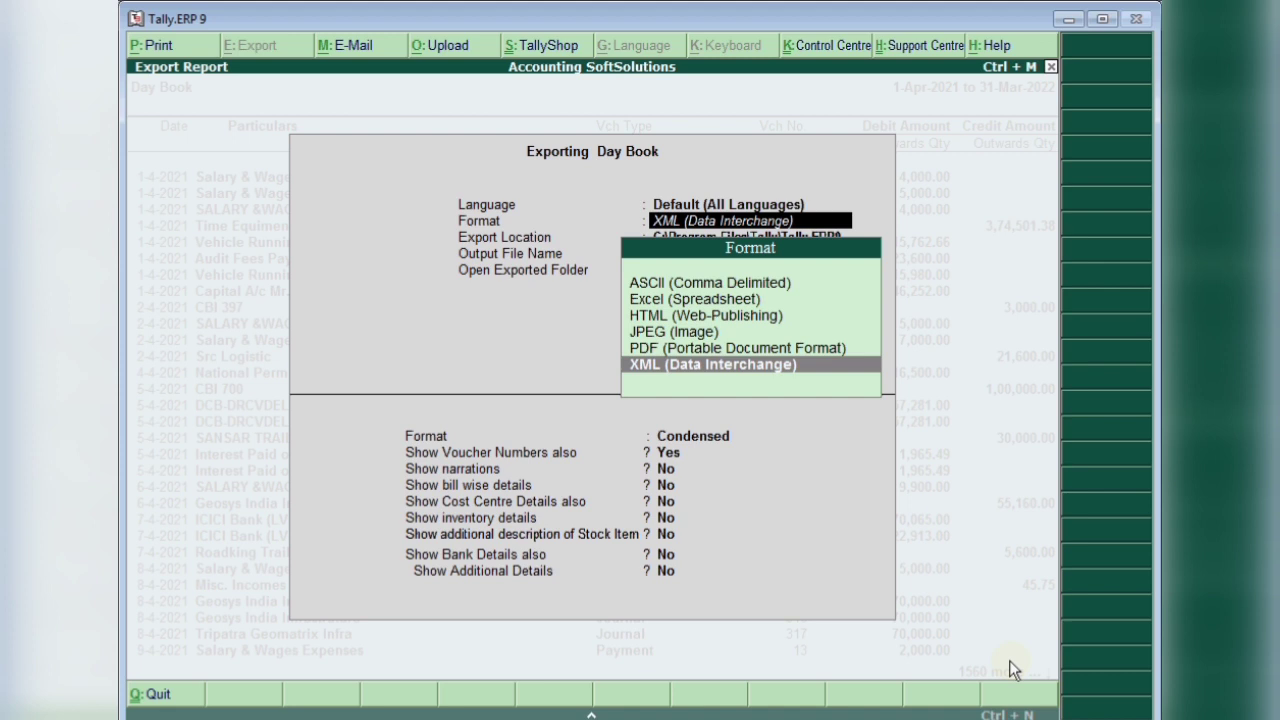
{"action": "key", "text": "Return"}
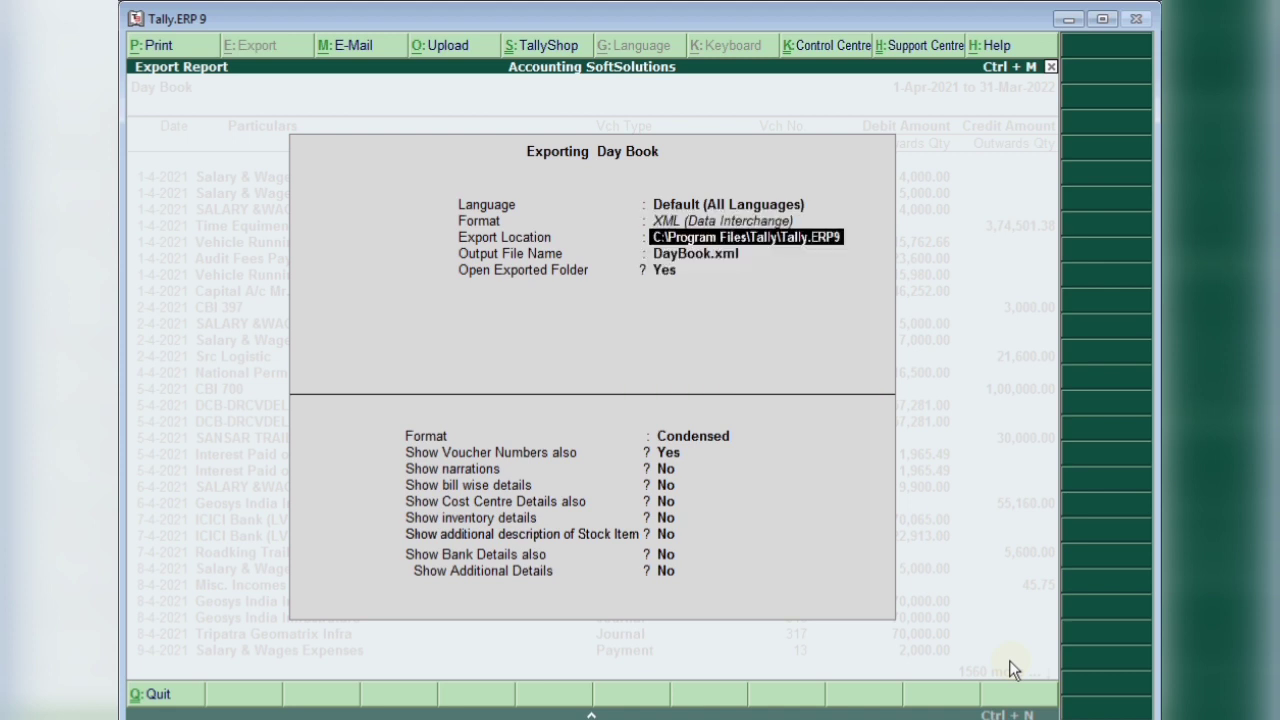
{"action": "key", "text": "Return"}
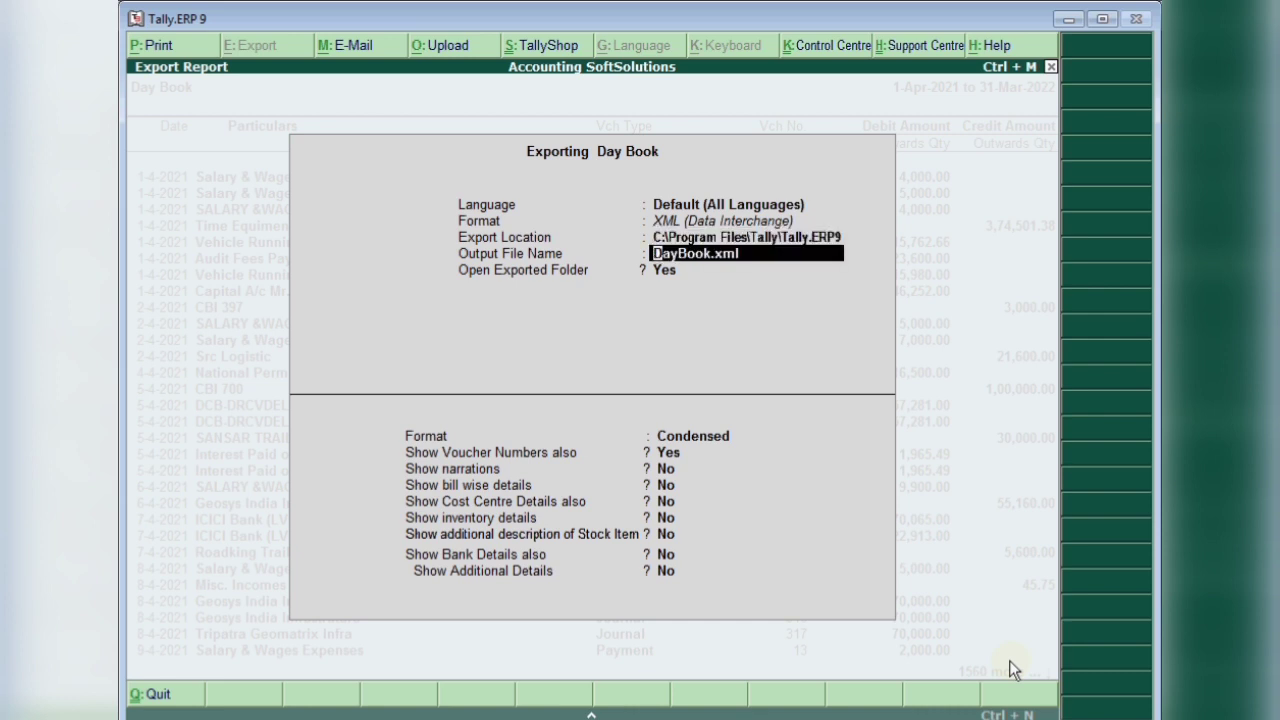
{"action": "type", "text": "123"}
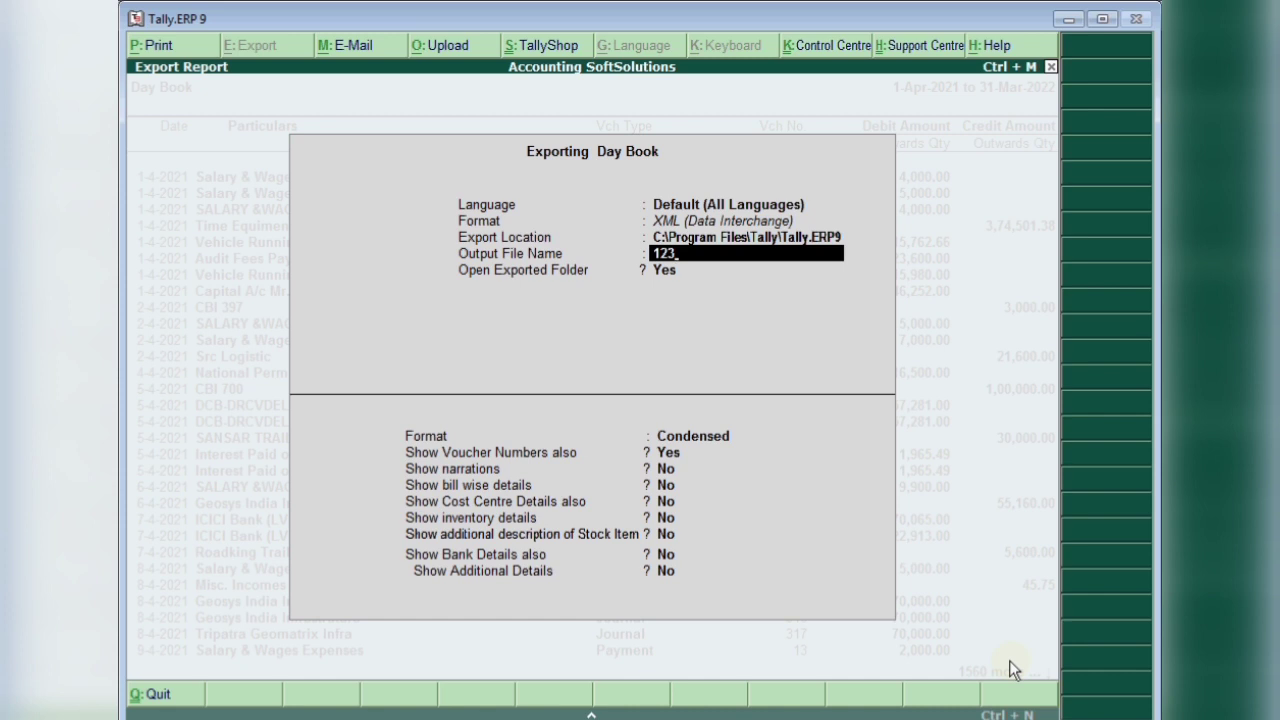
{"action": "type", "text": ".xml"}
{"action": "key", "text": "Return"}
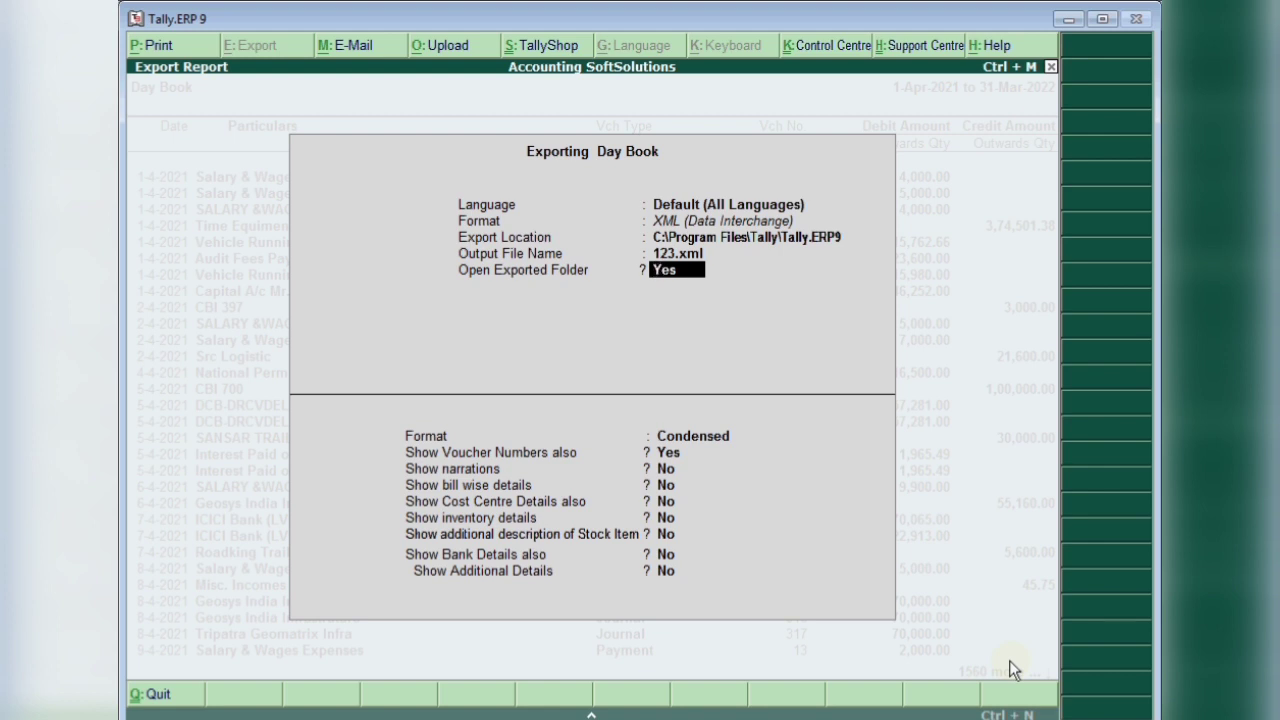
{"action": "key", "text": "Return"}
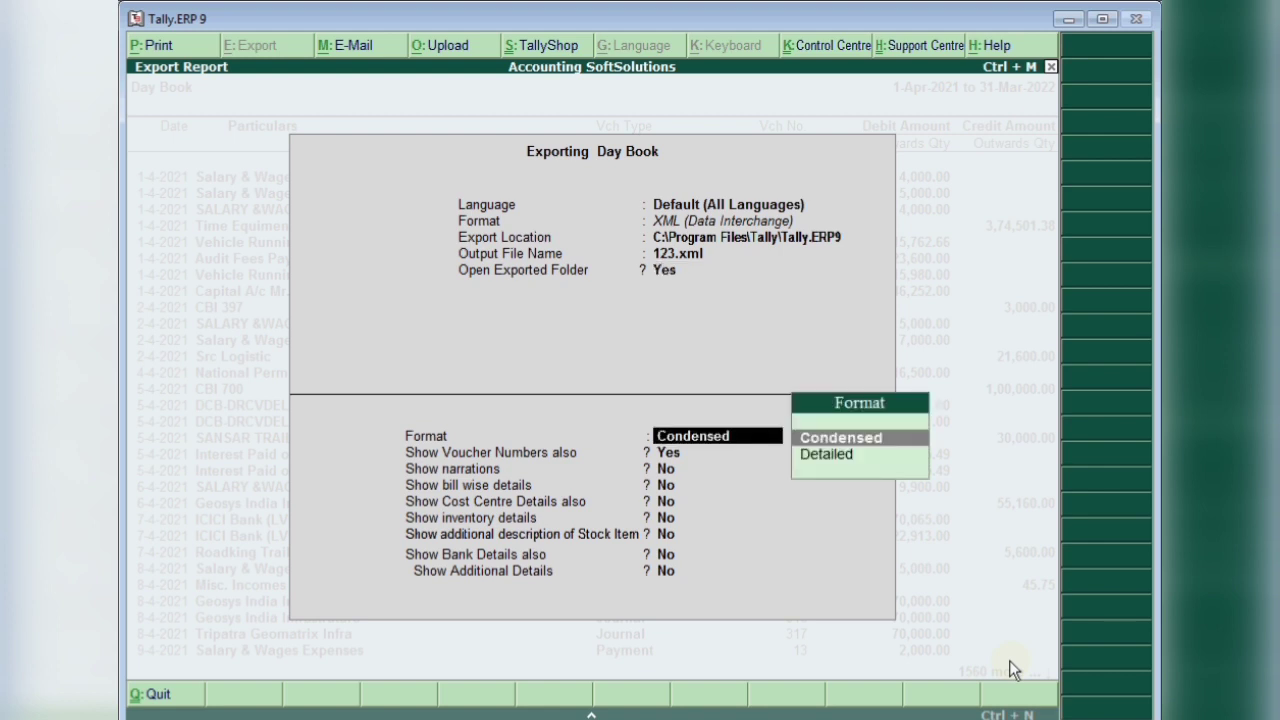
{"action": "key", "text": "ctrl+a"}
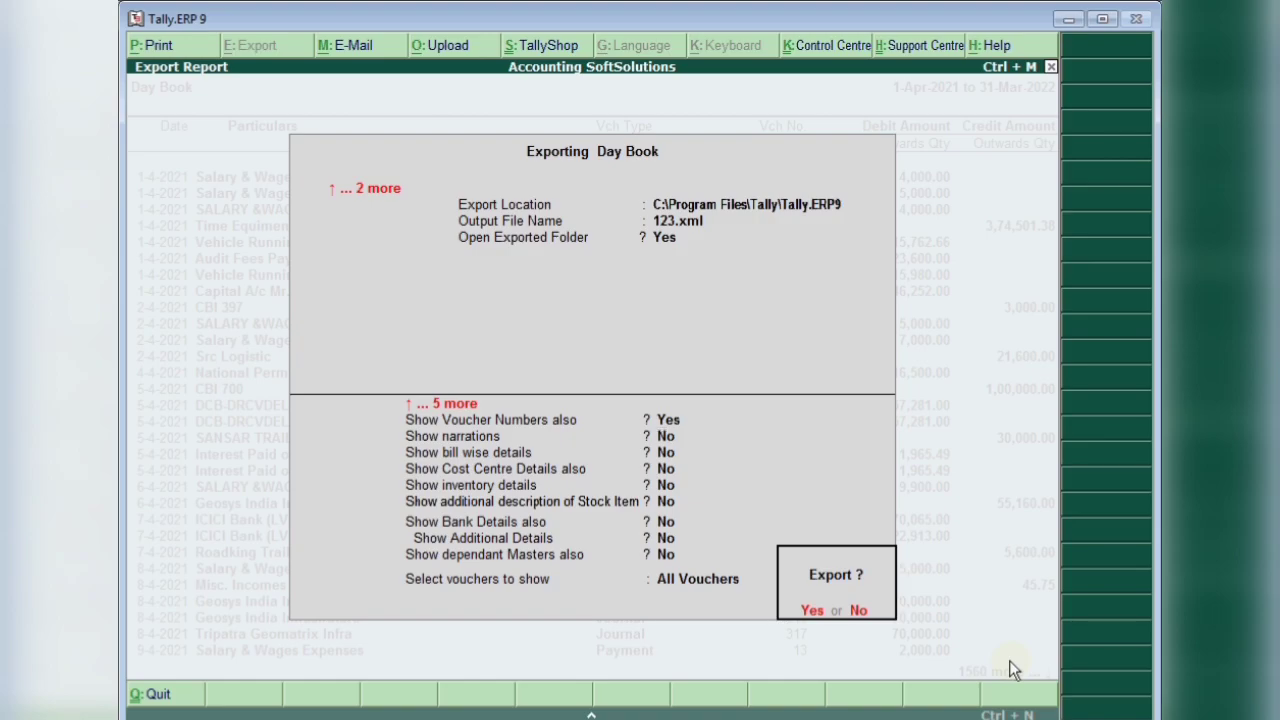
{"action": "key", "text": "y"}
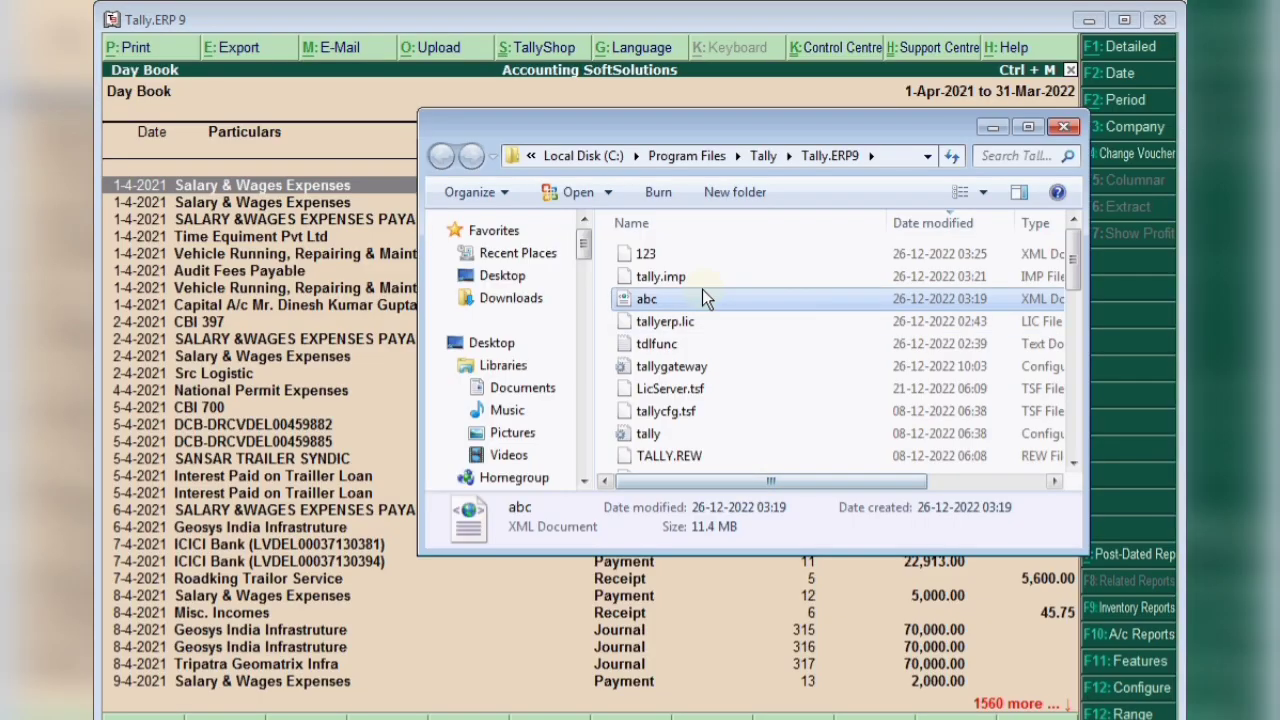
- Check the exported 123 file's type and size in the Tally.ERP9 folder and return to the Day Book in Tally
{"action": "left_click", "coordinate": [714, 258]}
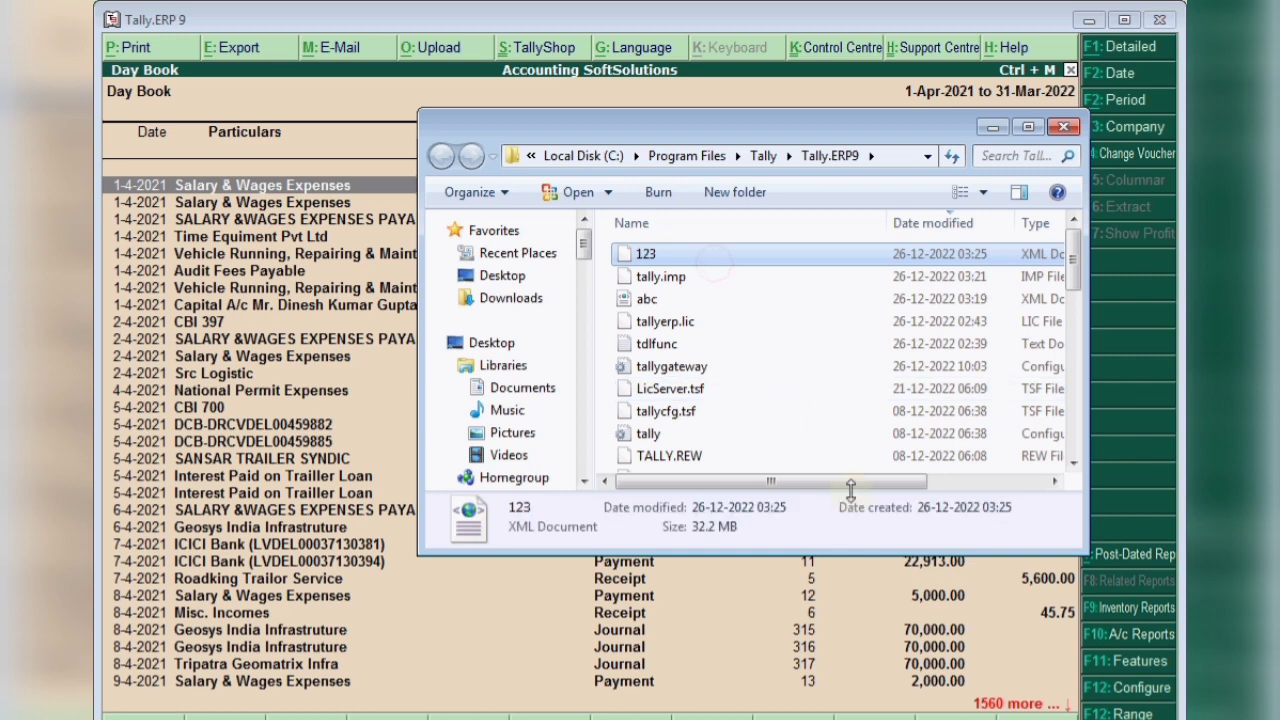
{"action": "left_click_drag", "start_coordinate": [850, 482], "coordinate": [982, 483]}
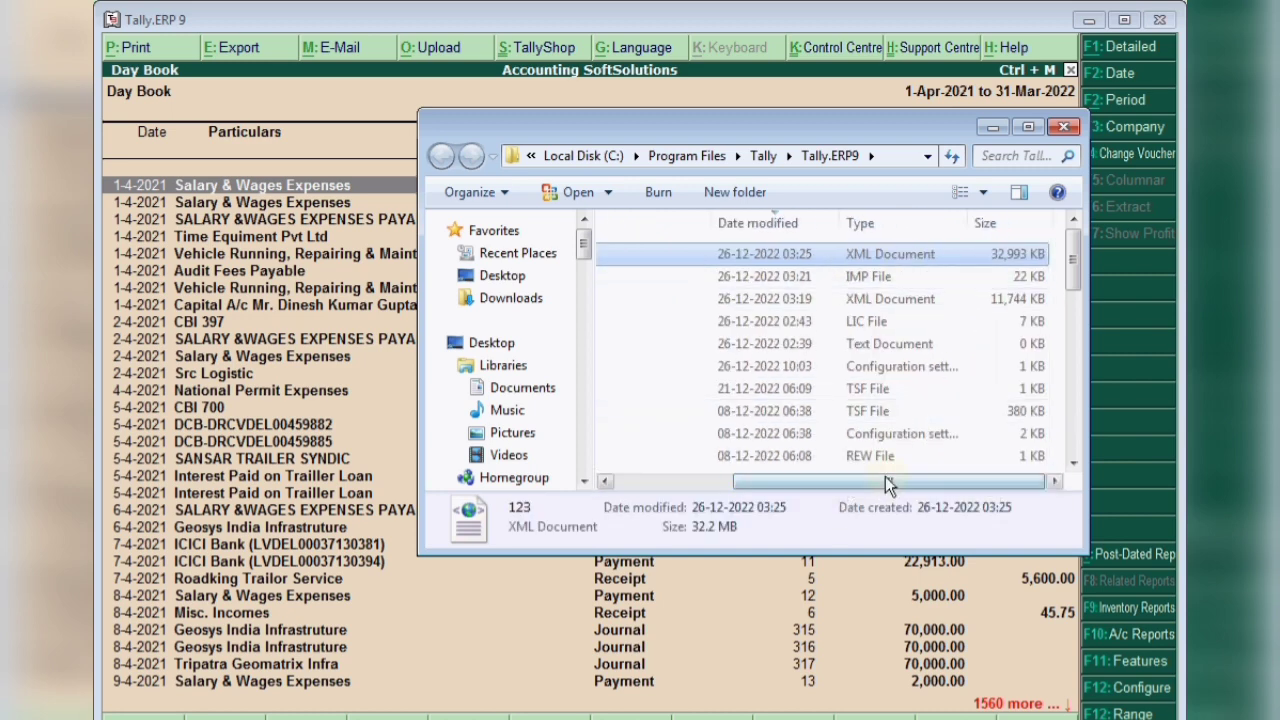
{"action": "left_click_drag", "start_coordinate": [888, 483], "coordinate": [931, 494]}
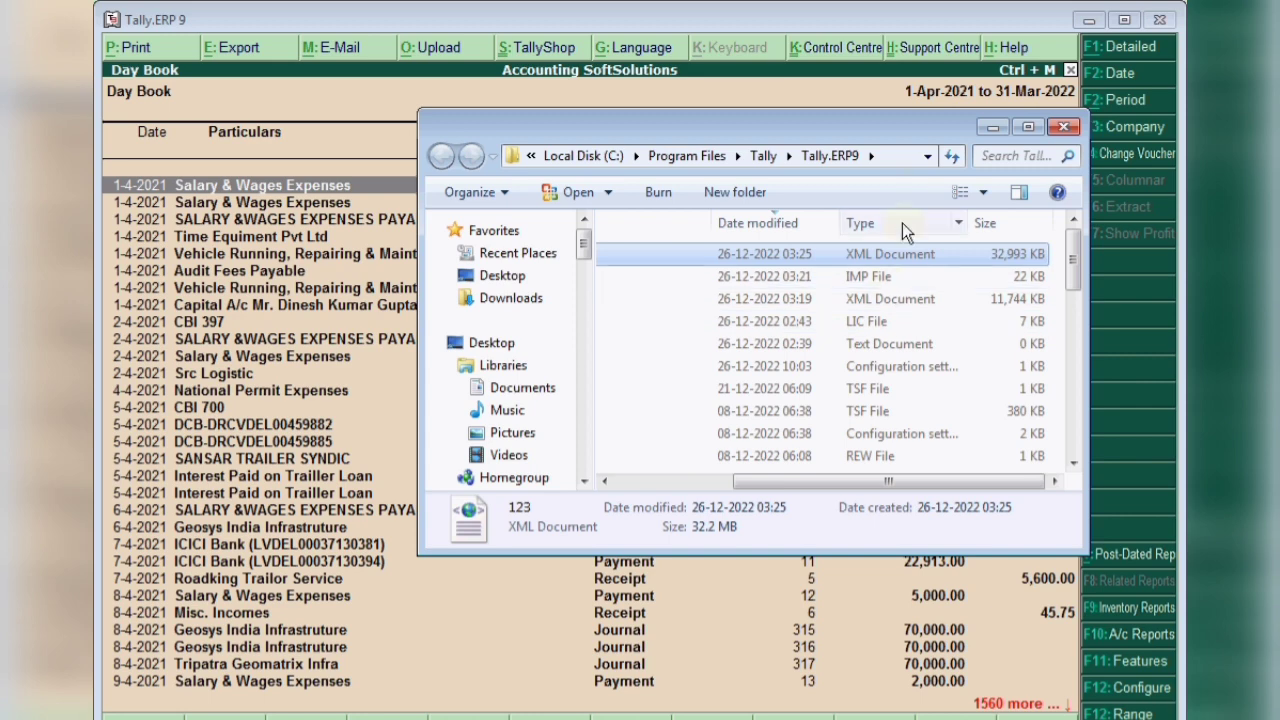
{"action": "left_click", "coordinate": [359, 117]}
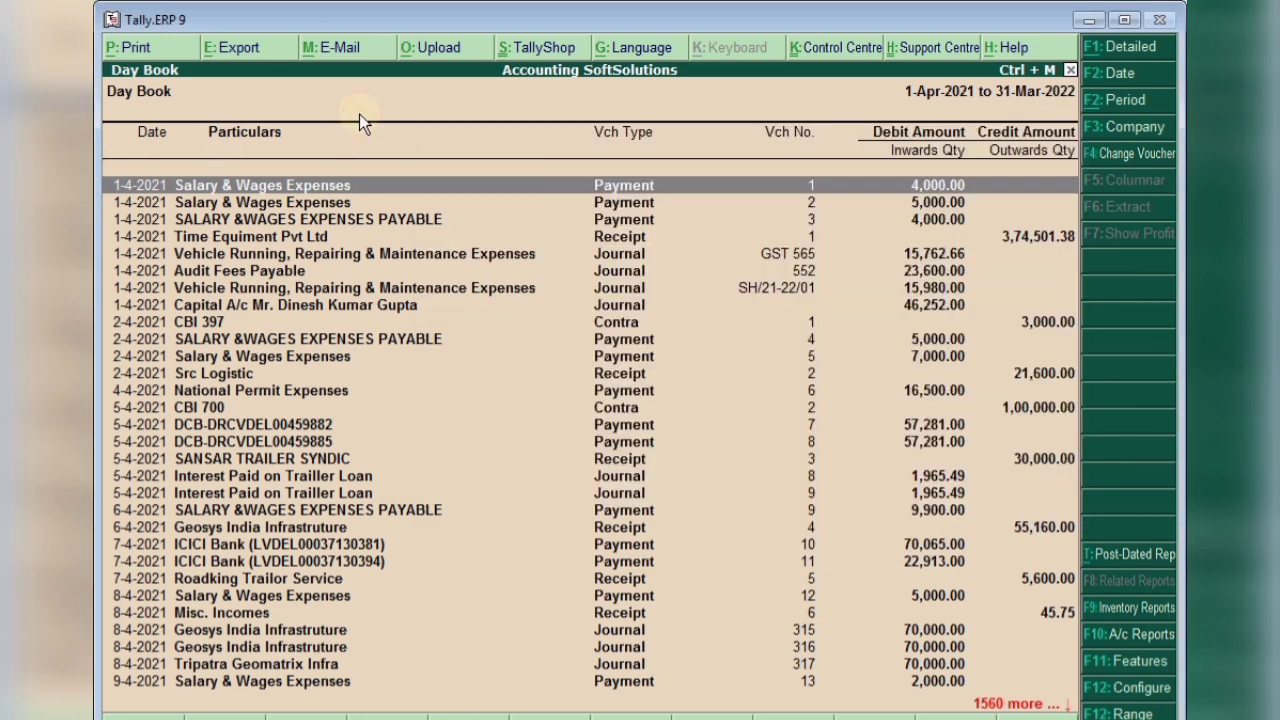
- Leave the Day Book and make Abc Ltd. the current company
{"action": "key", "text": "Escape"}
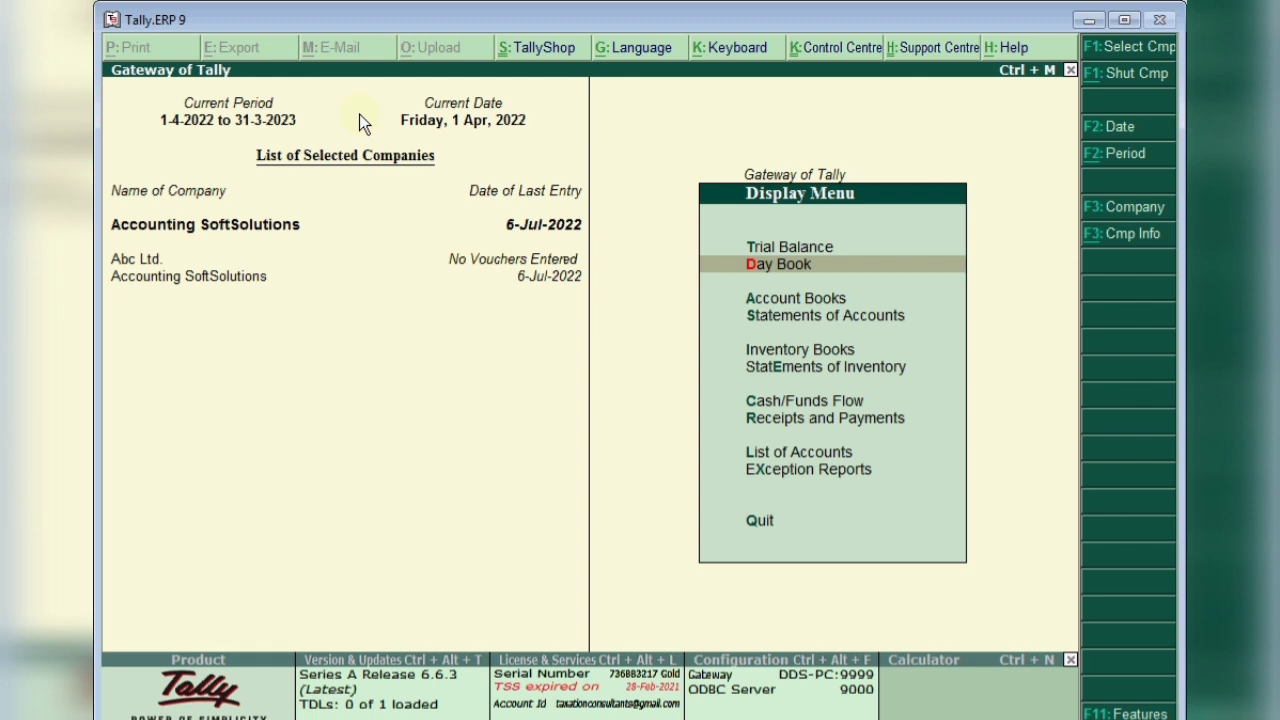
{"action": "key", "text": "F3"}
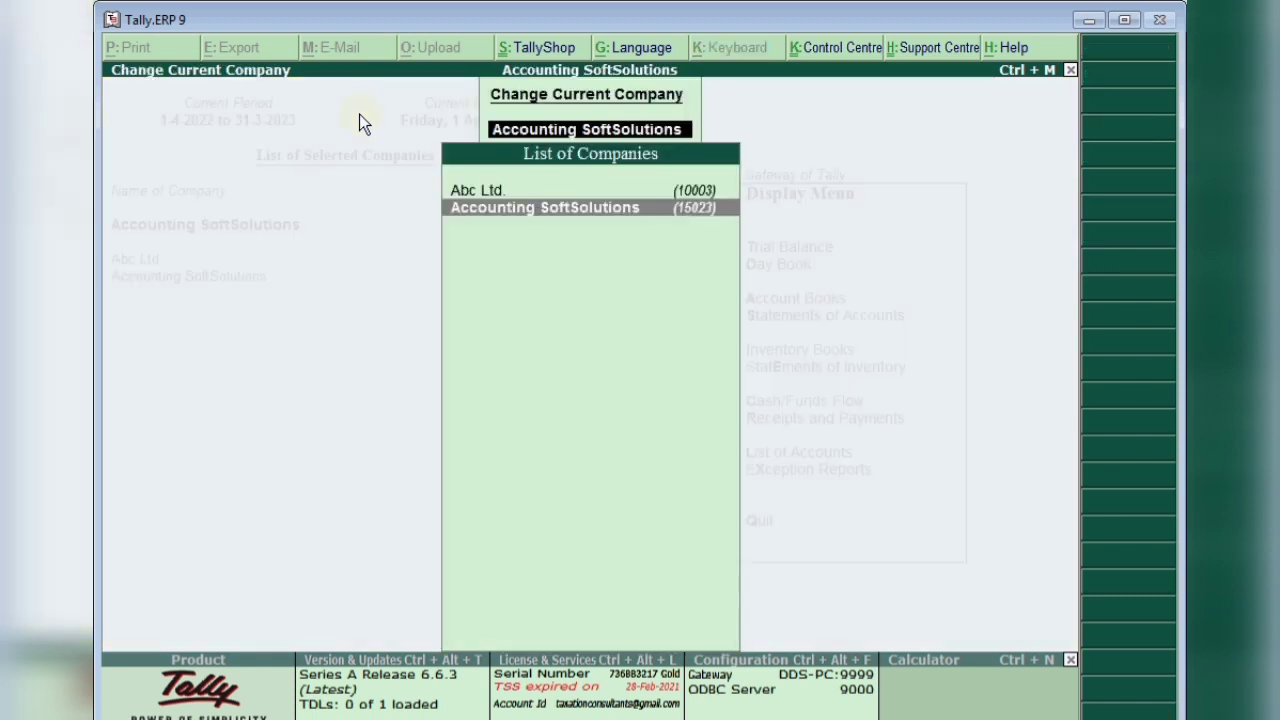
{"action": "key", "text": "Up"}
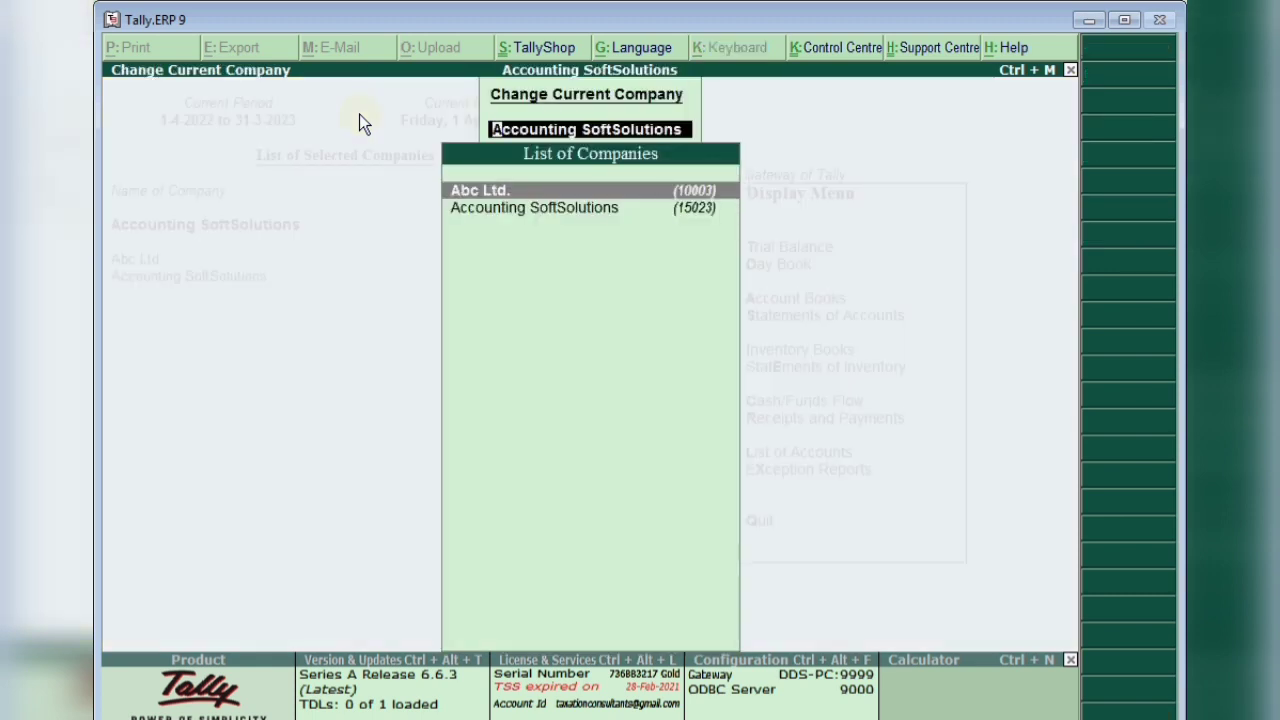
{"action": "key", "text": "Return"}
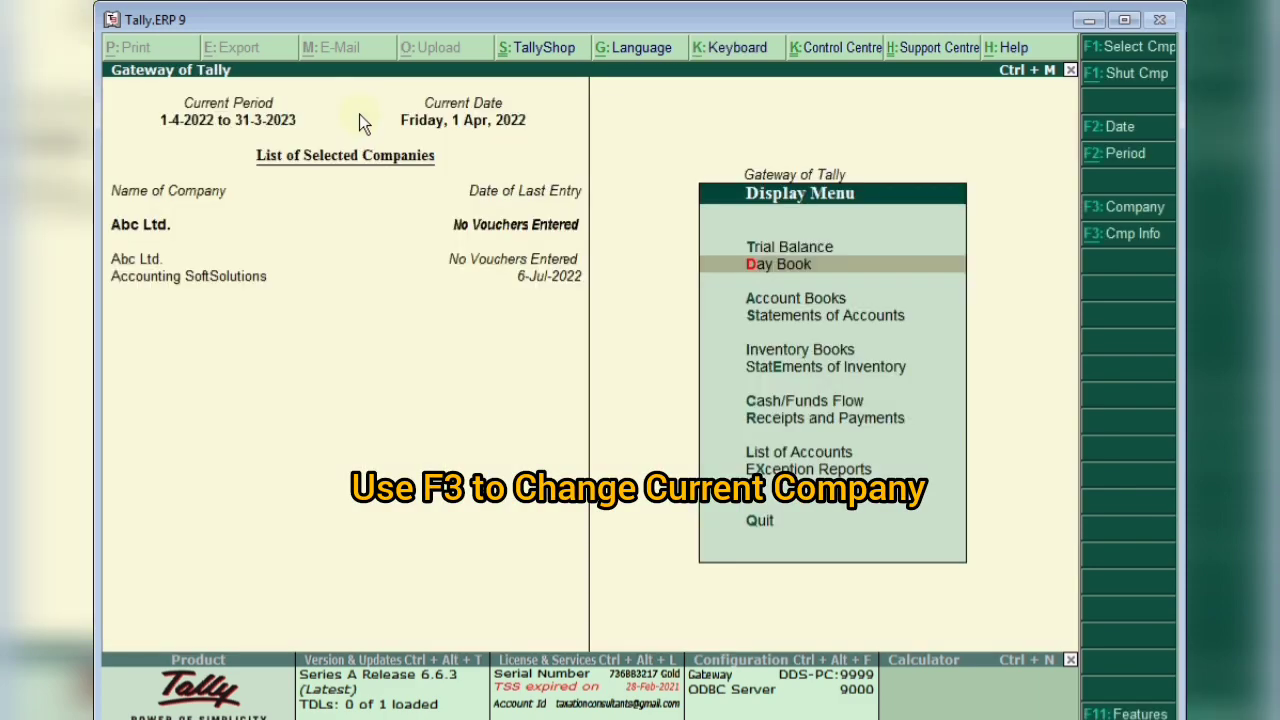
{"action": "key", "text": "F3"}
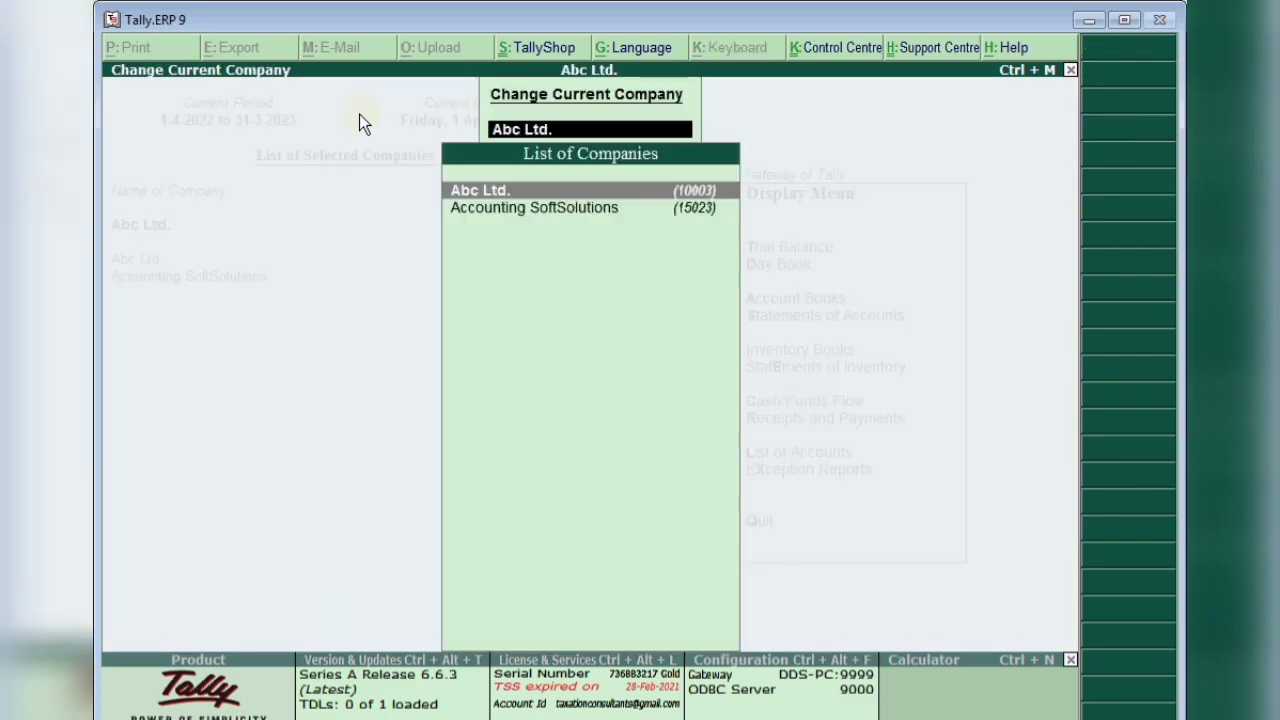
{"action": "key", "text": "Return"}
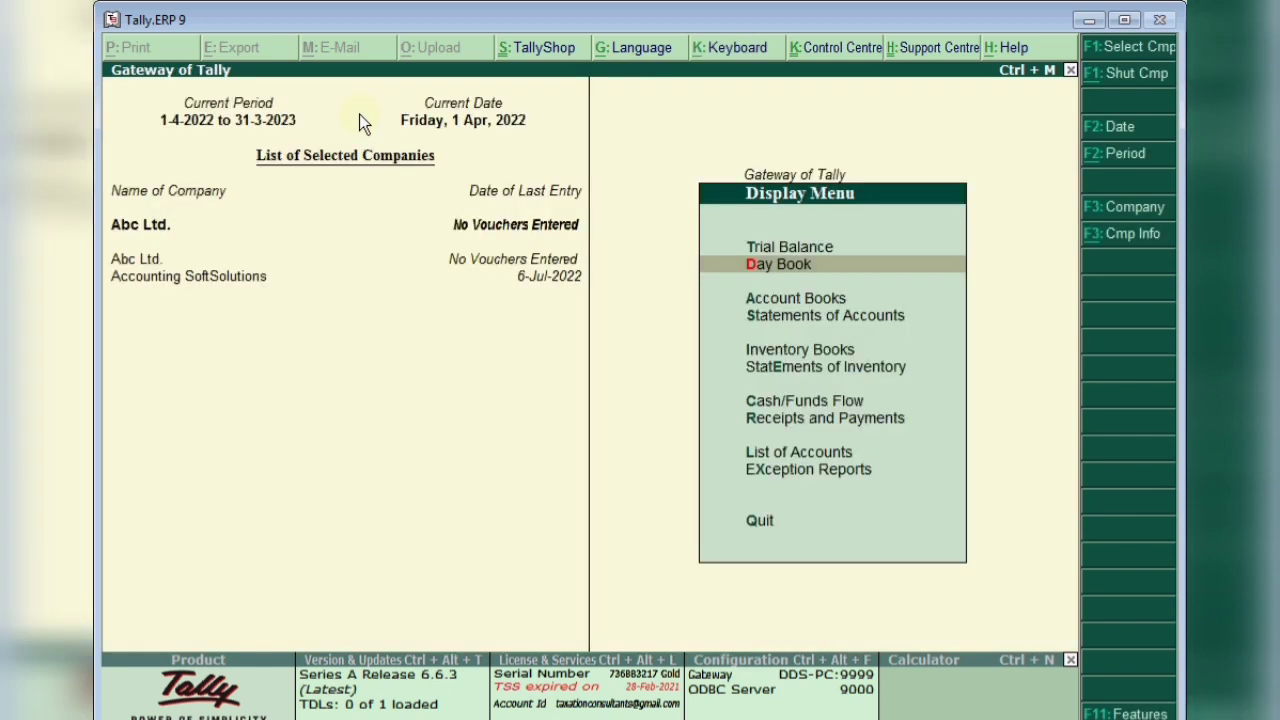
- View the Day Book of Abc Ltd. for 1-4-2021 to 31-3-2022 and return to the Gateway of Tally
{"action": "key", "text": "Return"}
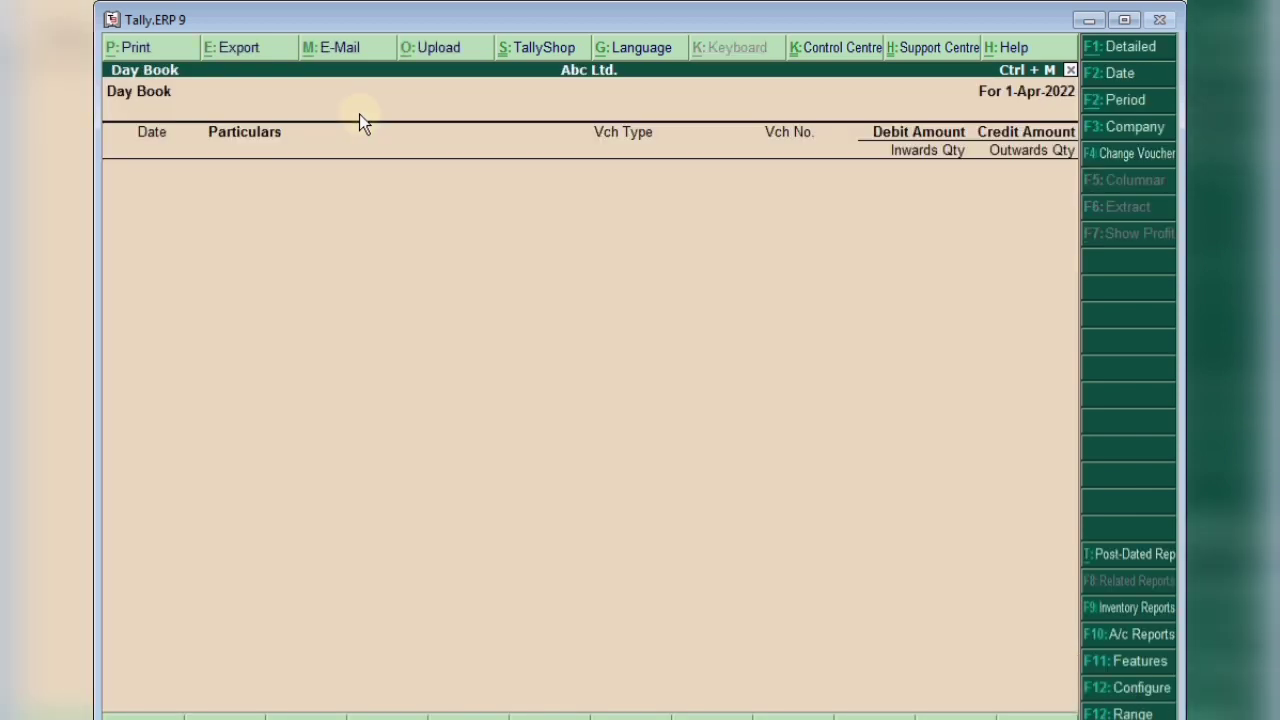
{"action": "key", "text": "alt+F2"}
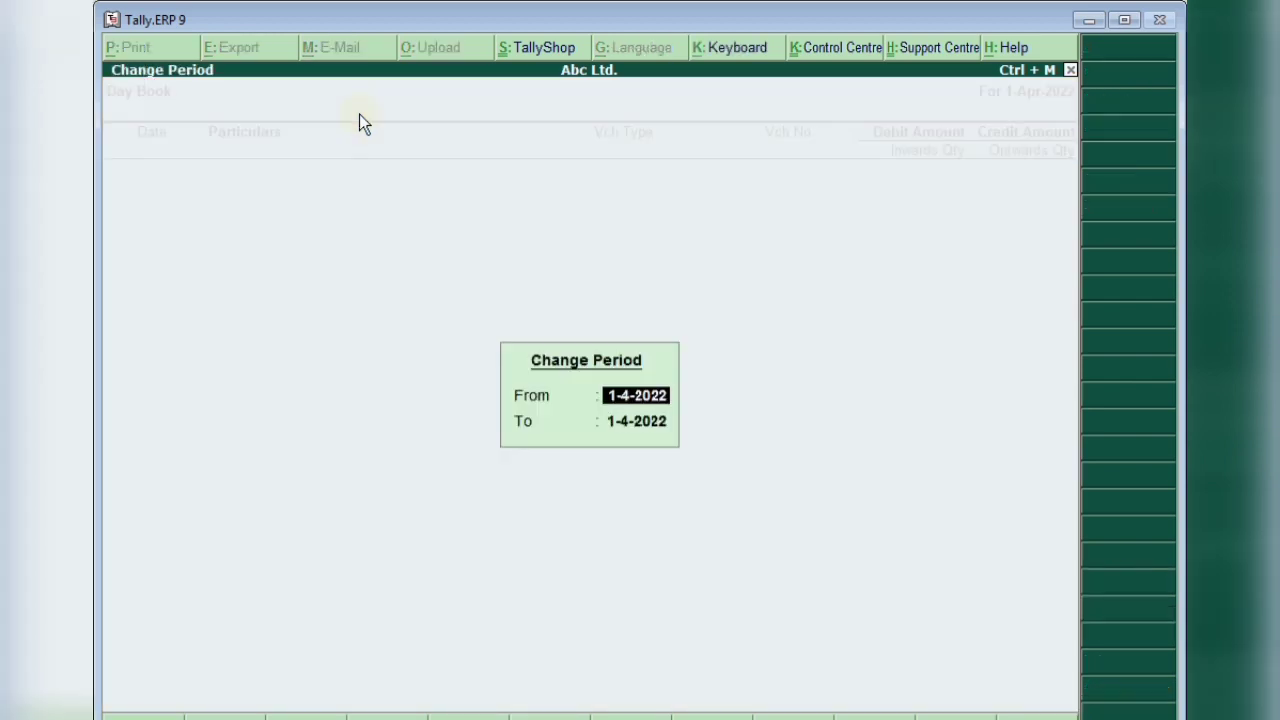
{"action": "type", "text": "1.4.21"}
{"action": "key", "text": "Return"}
{"action": "type", "text": "31.3.22"}
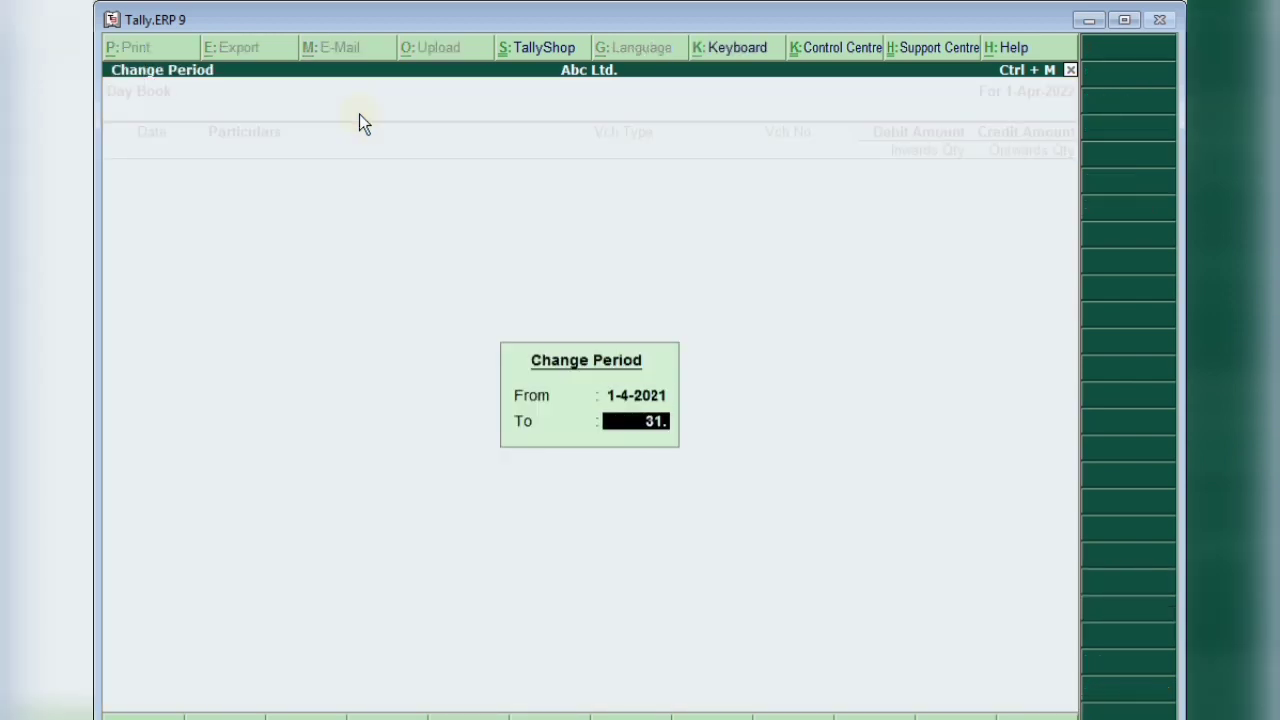
{"action": "key", "text": "Return"}
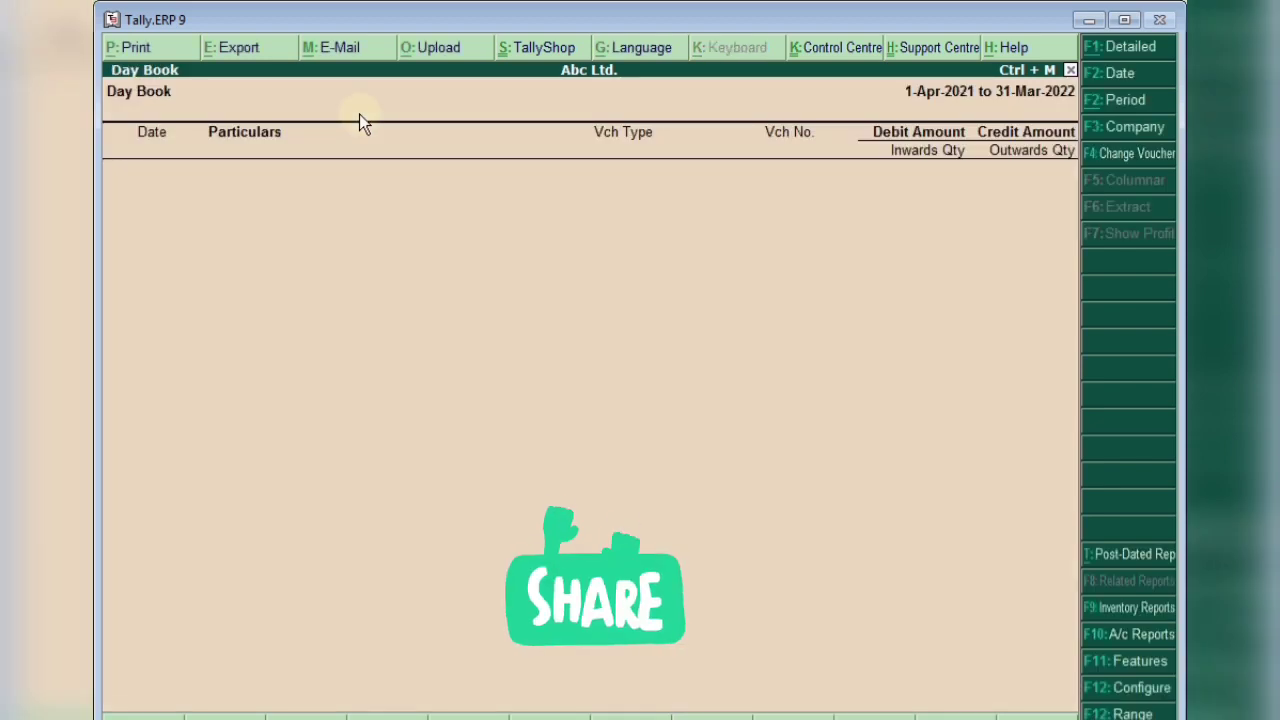
{"action": "key", "text": "Escape"}
{"action": "key", "text": "Escape"}
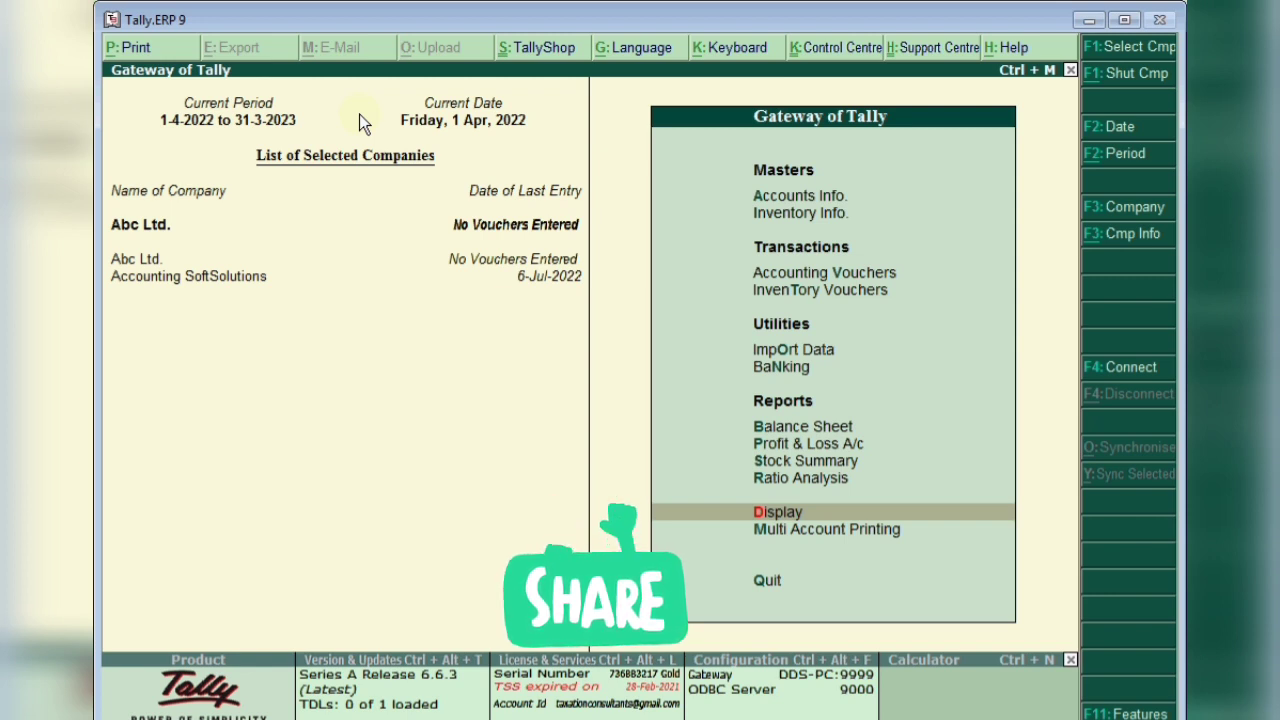
- Open the voucher import form under Import Data for Abc Ltd
{"action": "key", "text": "Up"}
{"action": "key", "text": "Up"}
{"action": "key", "text": "Up"}
{"action": "key", "text": "Up"}
{"action": "key", "text": "Up"}
{"action": "key", "text": "Up"}
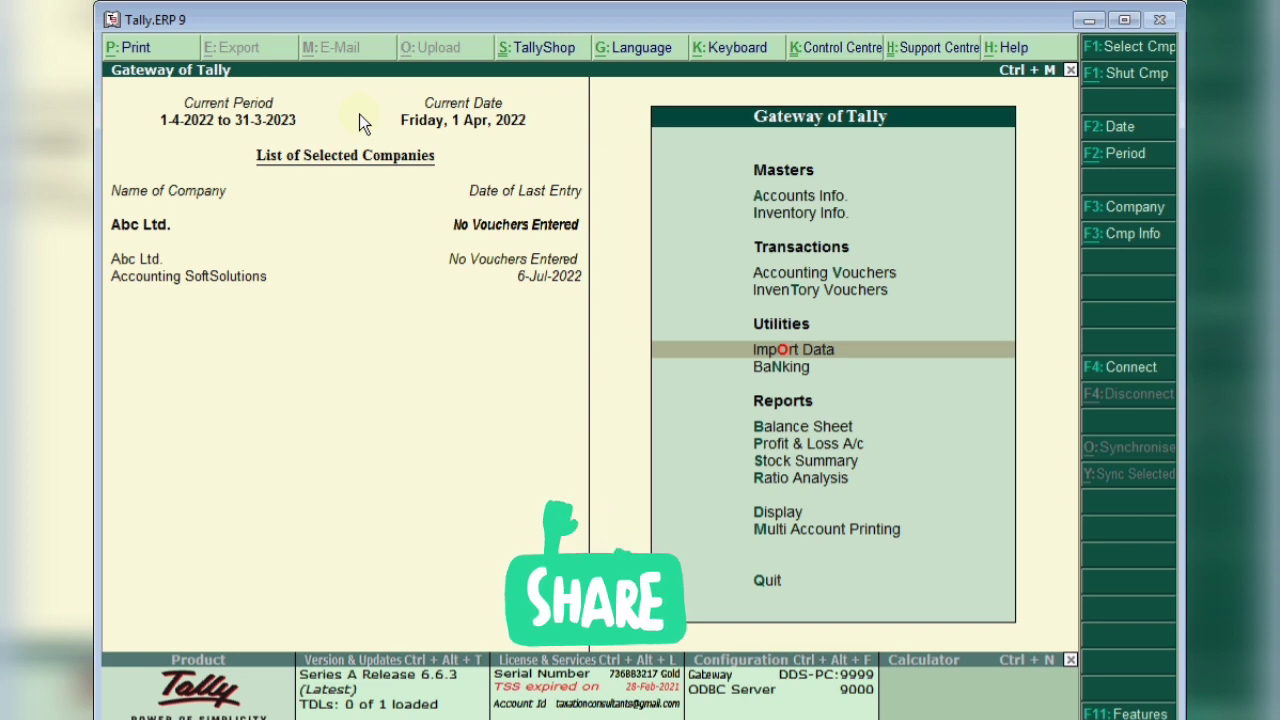
{"action": "key", "text": "Return"}
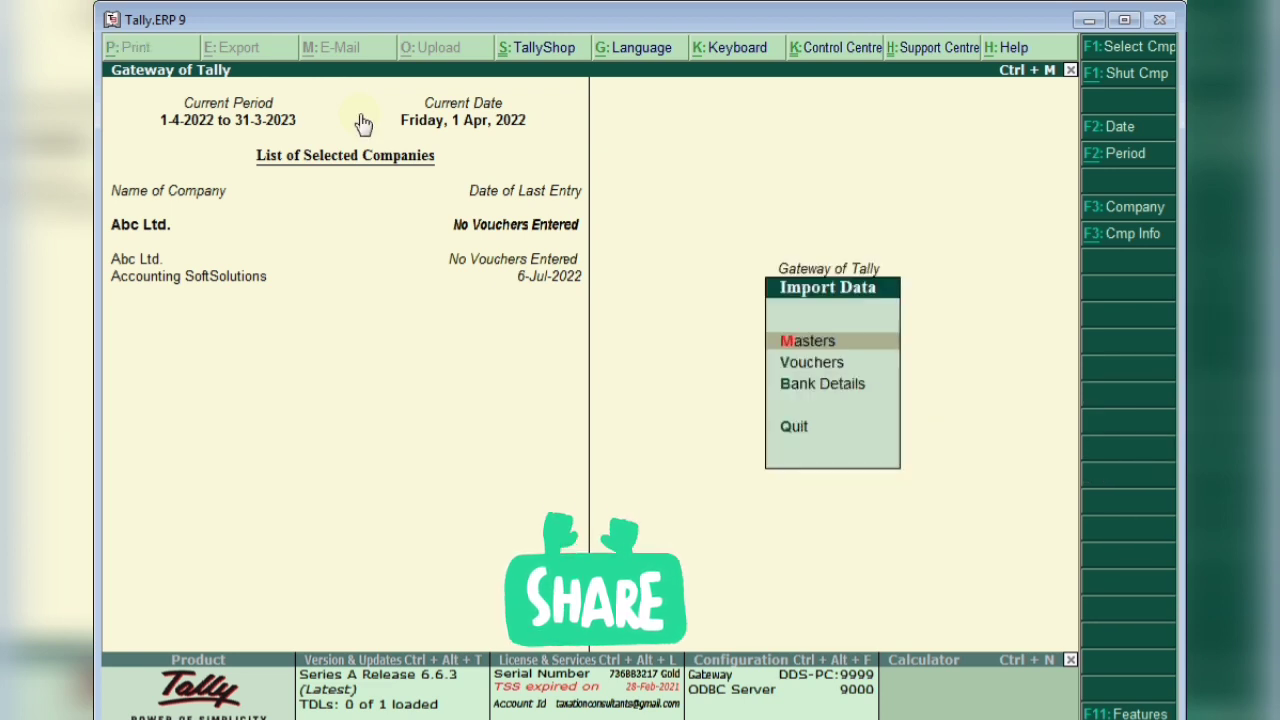
{"action": "key", "text": "Down"}
{"action": "key", "text": "Return"}
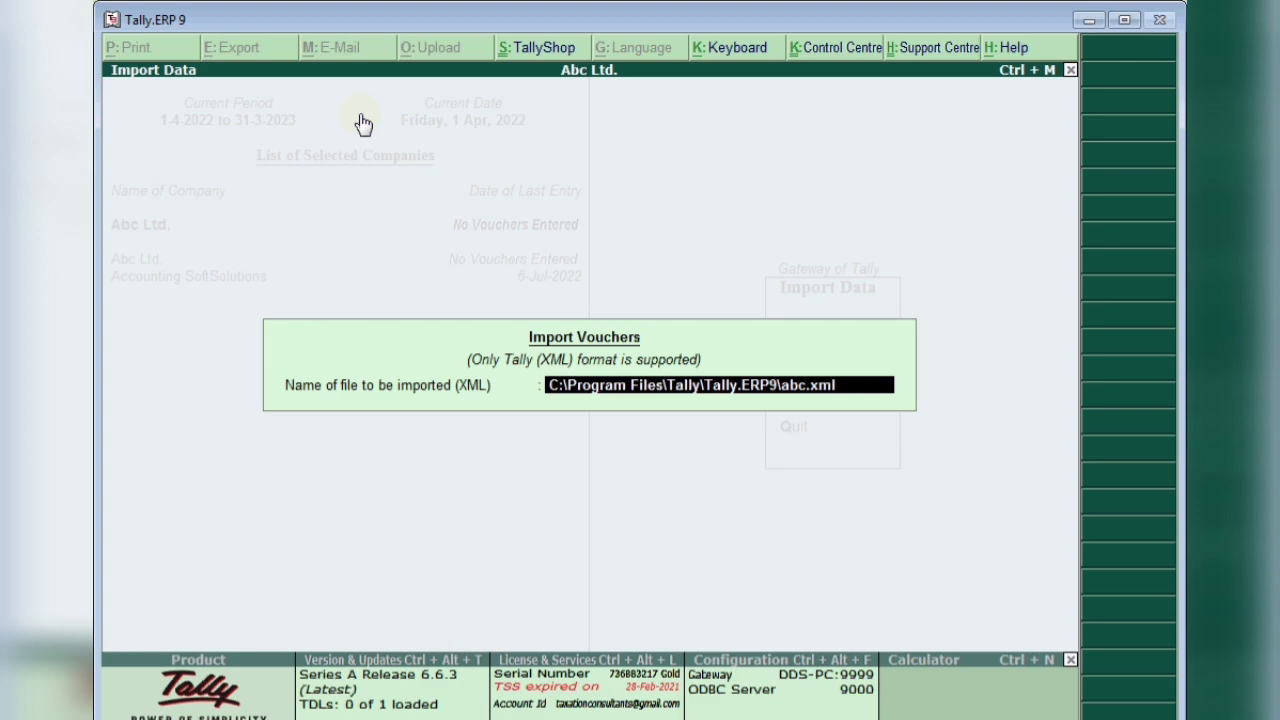
- Compose the path C:\Program Files\Tally\Tally.ERP9\123.xml in the File Explorer window and transfer it into Tally as the voucher import file
{"action": "key", "text": "alt+Tab"}
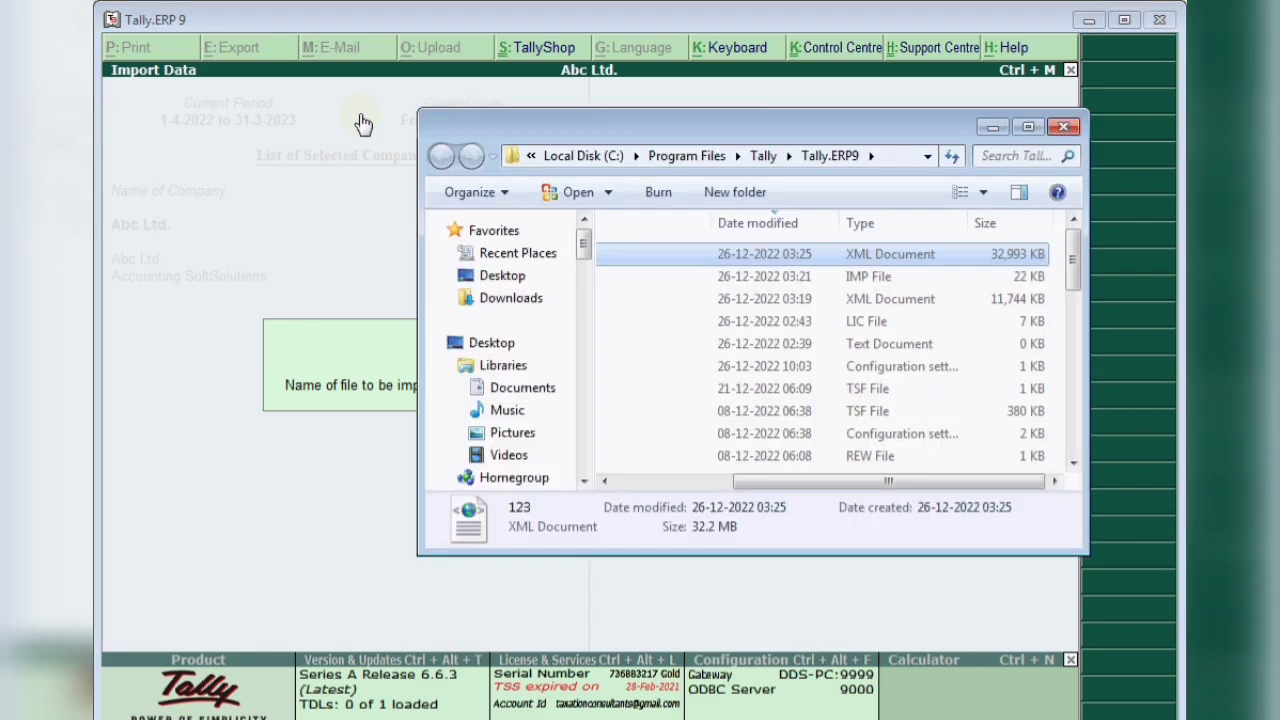
{"action": "left_click", "coordinate": [897, 163]}
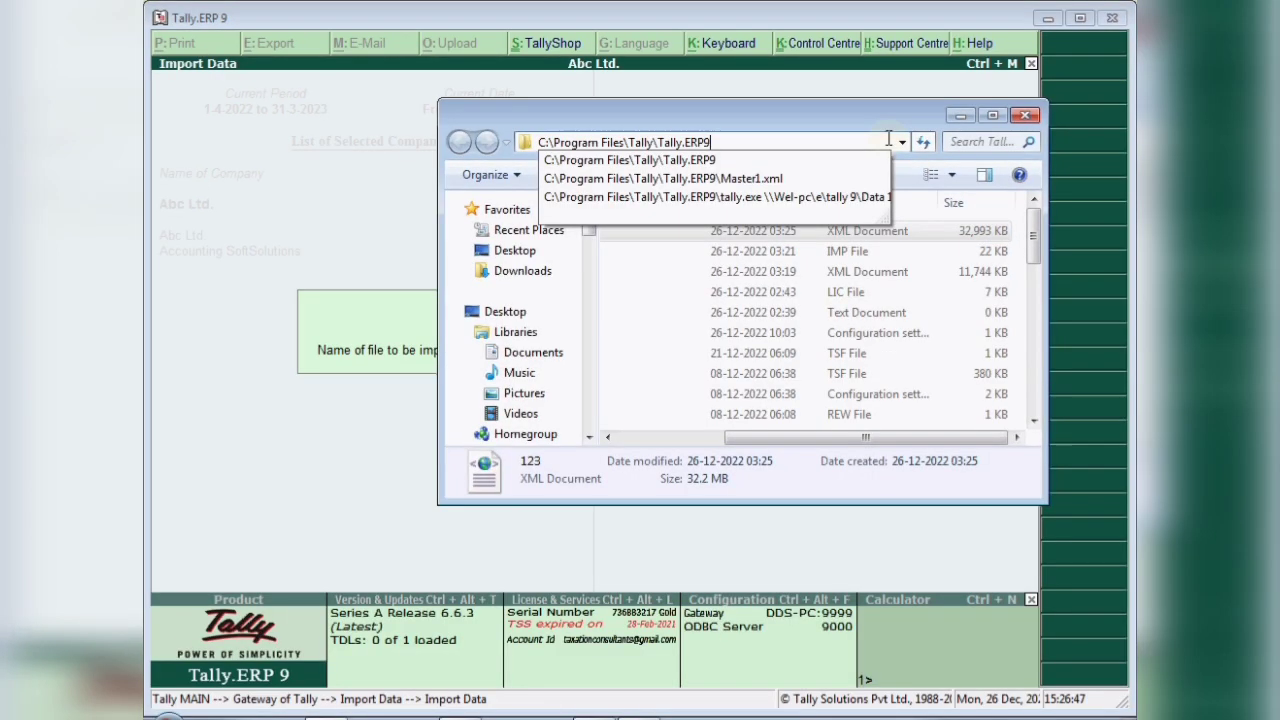
{"action": "type", "text": "\\"}
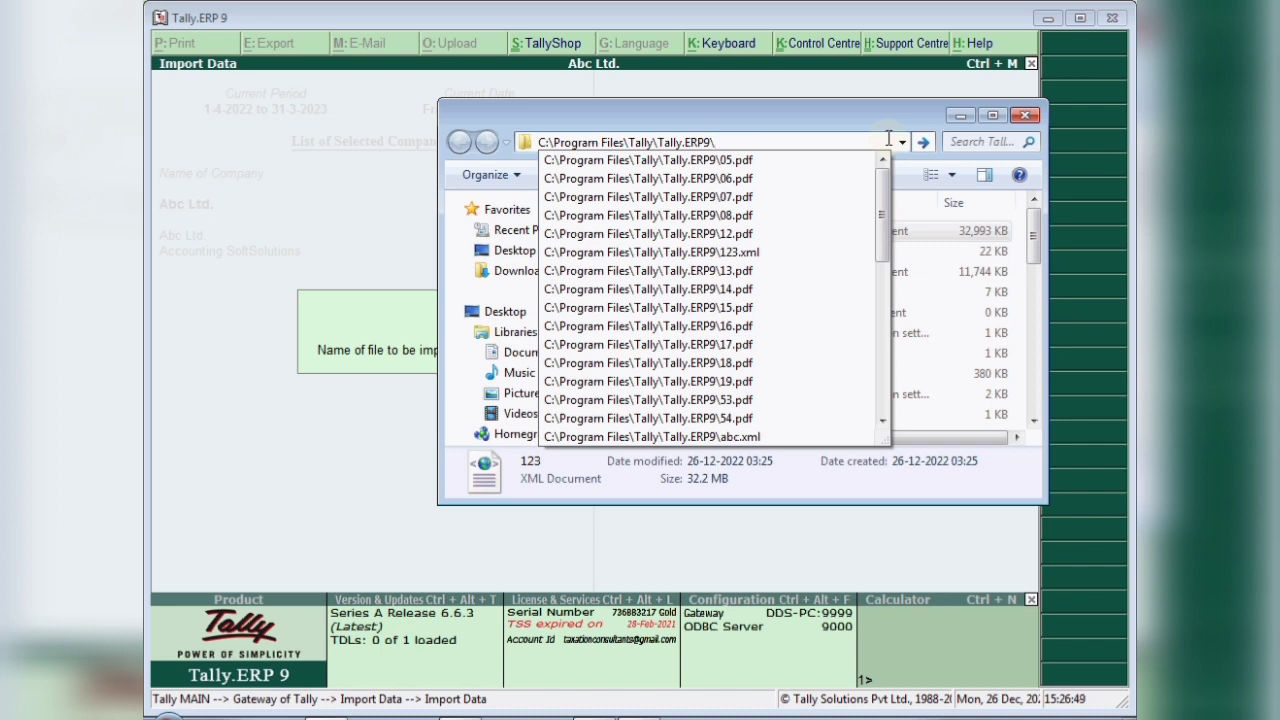
{"action": "type", "text": "123"}
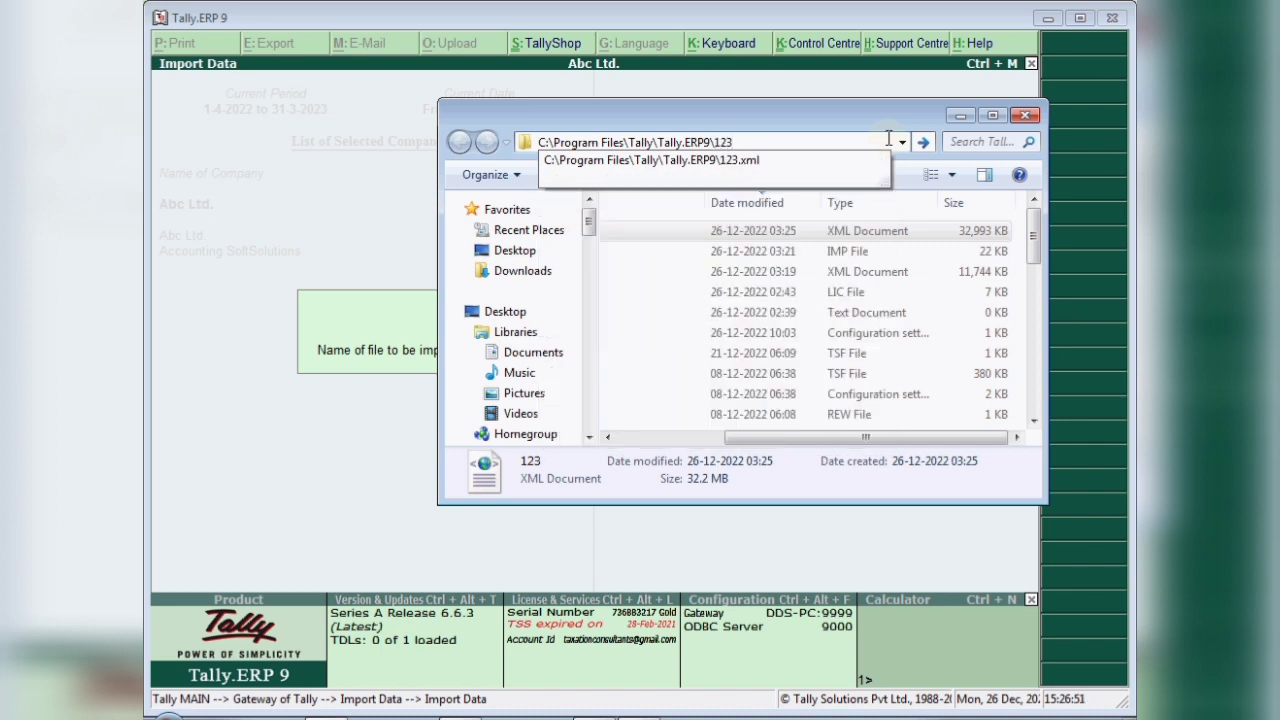
{"action": "key", "text": "Down"}
{"action": "key", "text": "ctrl+a"}
{"action": "key", "text": "ctrl+x"}
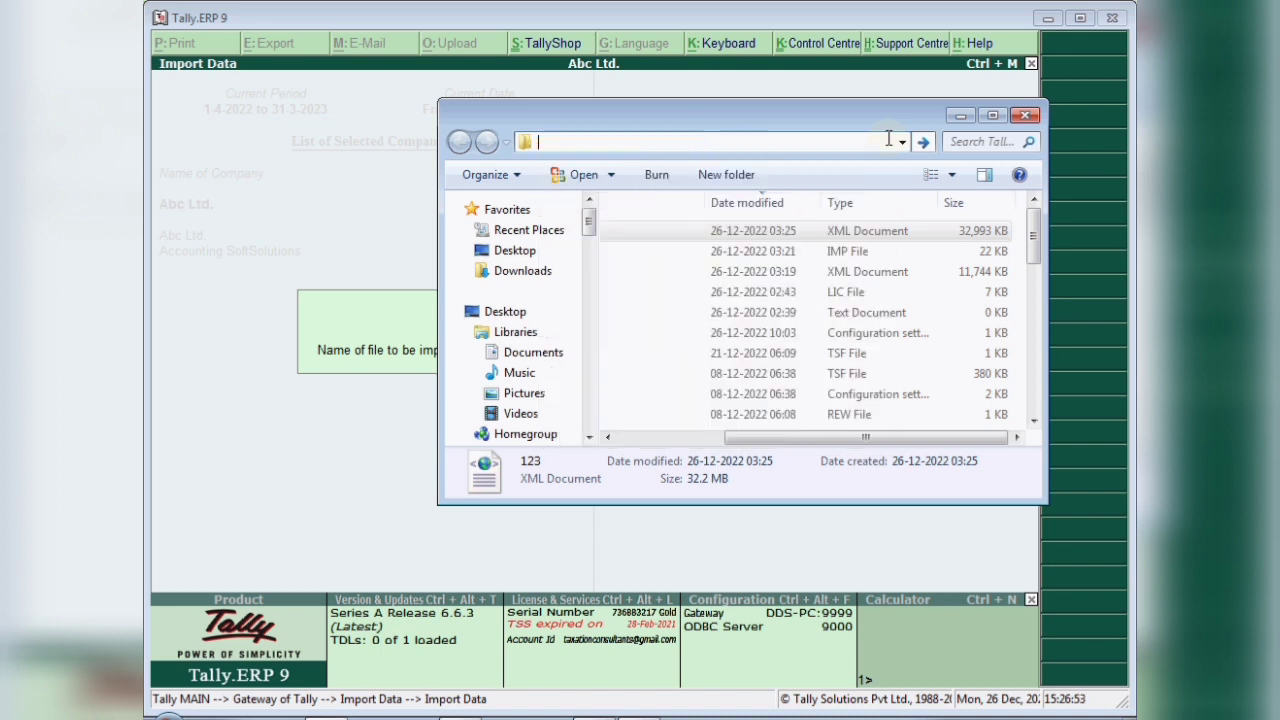
{"action": "key", "text": "alt+Tab"}
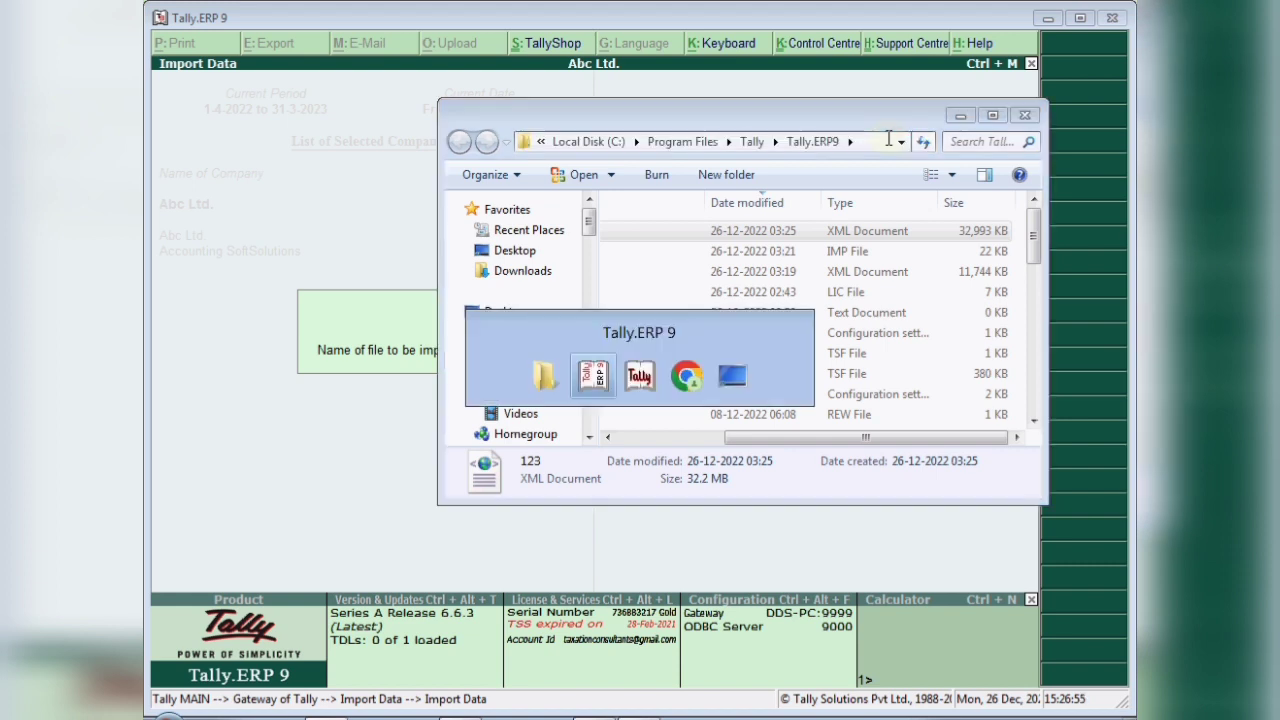
{"action": "key", "text": "ctrl+alt+v"}
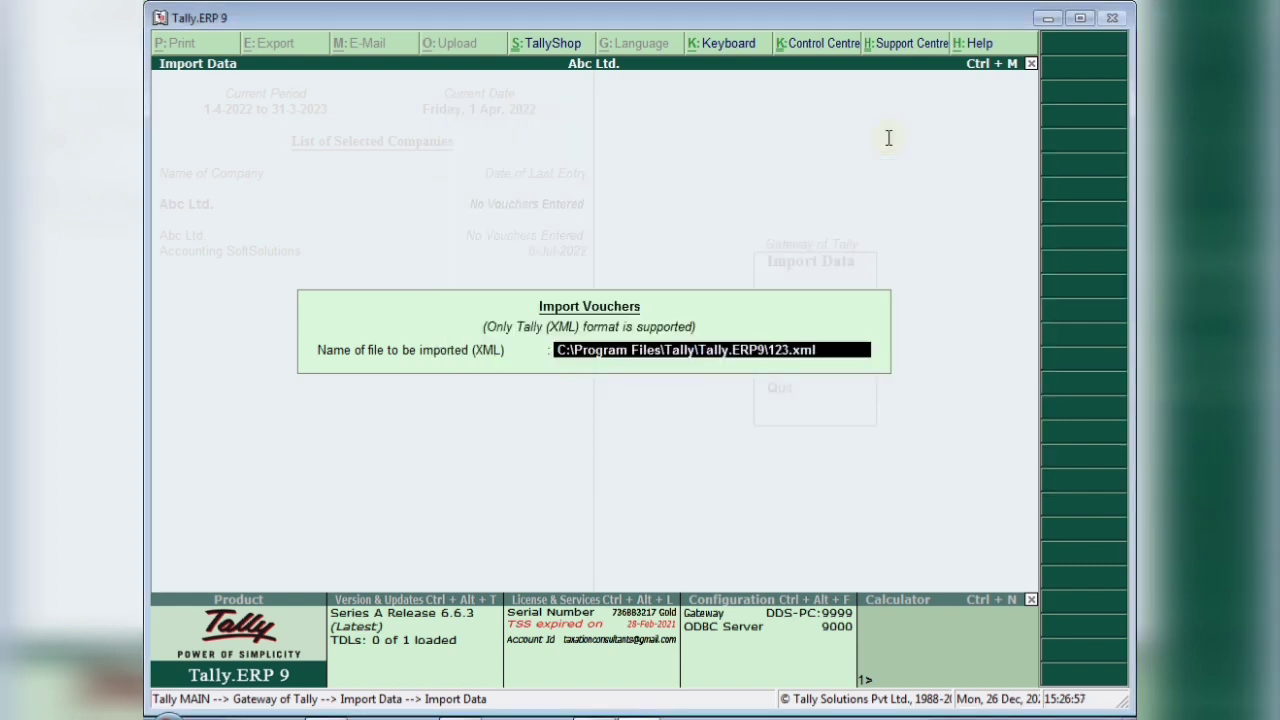
- Import the vouchers from C:\Program Files\Tally\Tally.ERP9\123.xml into Abc Ltd. and return to the Gateway of Tally
{"action": "key", "text": "Return"}
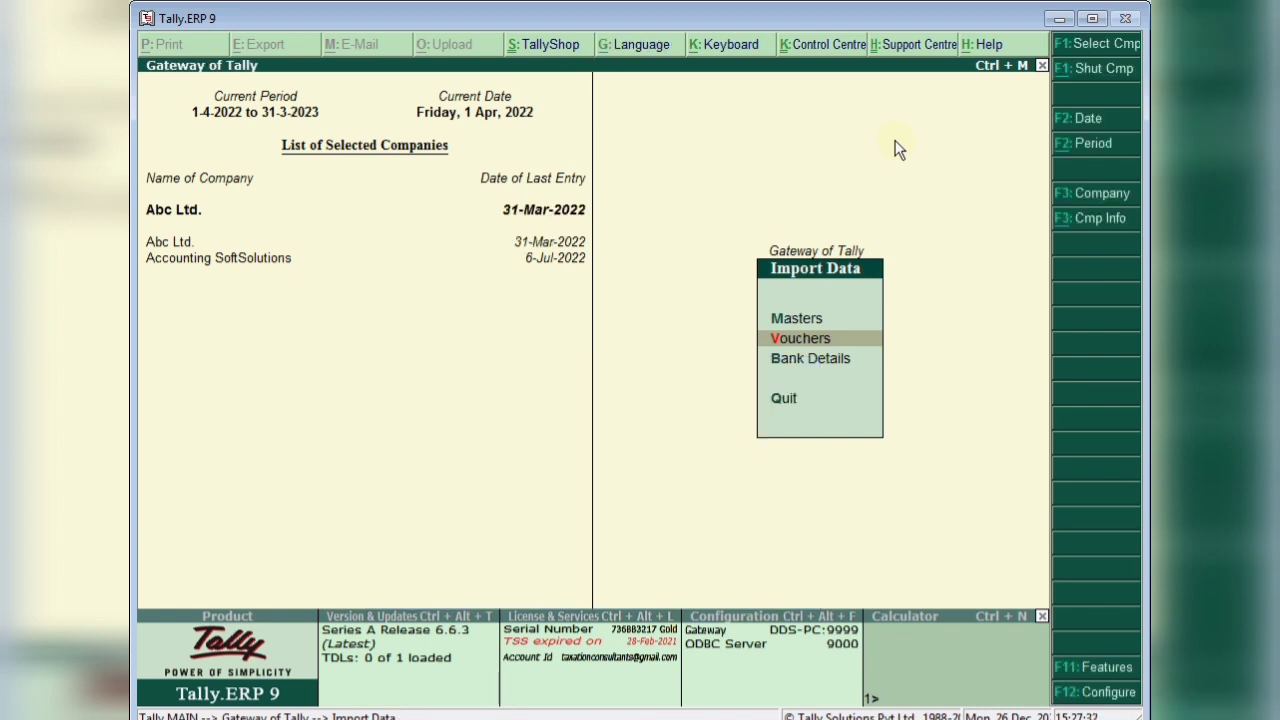
{"action": "key", "text": "Escape"}
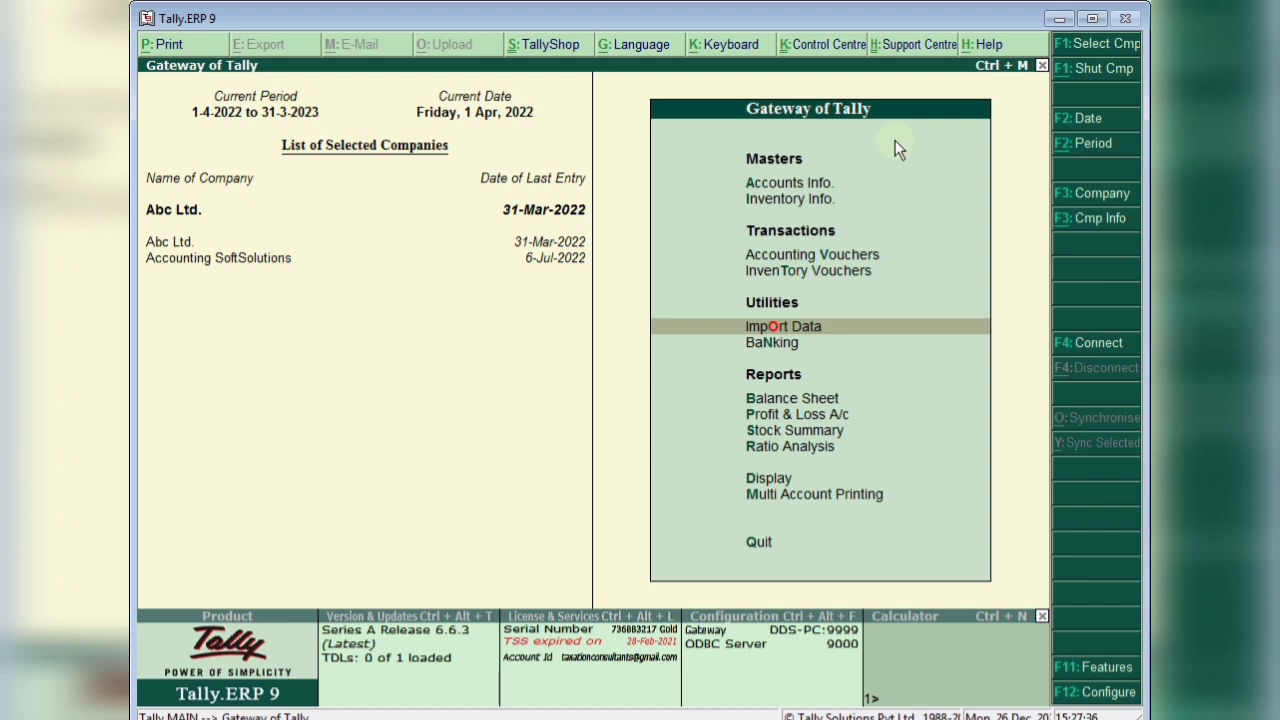
- Display the Day Book of Abc Ltd. from the Gateway of Tally
{"action": "key", "text": "Down"}
{"action": "key", "text": "Down"}
{"action": "key", "text": "Down"}
{"action": "key", "text": "Down"}
{"action": "key", "text": "Down"}
{"action": "key", "text": "Down"}
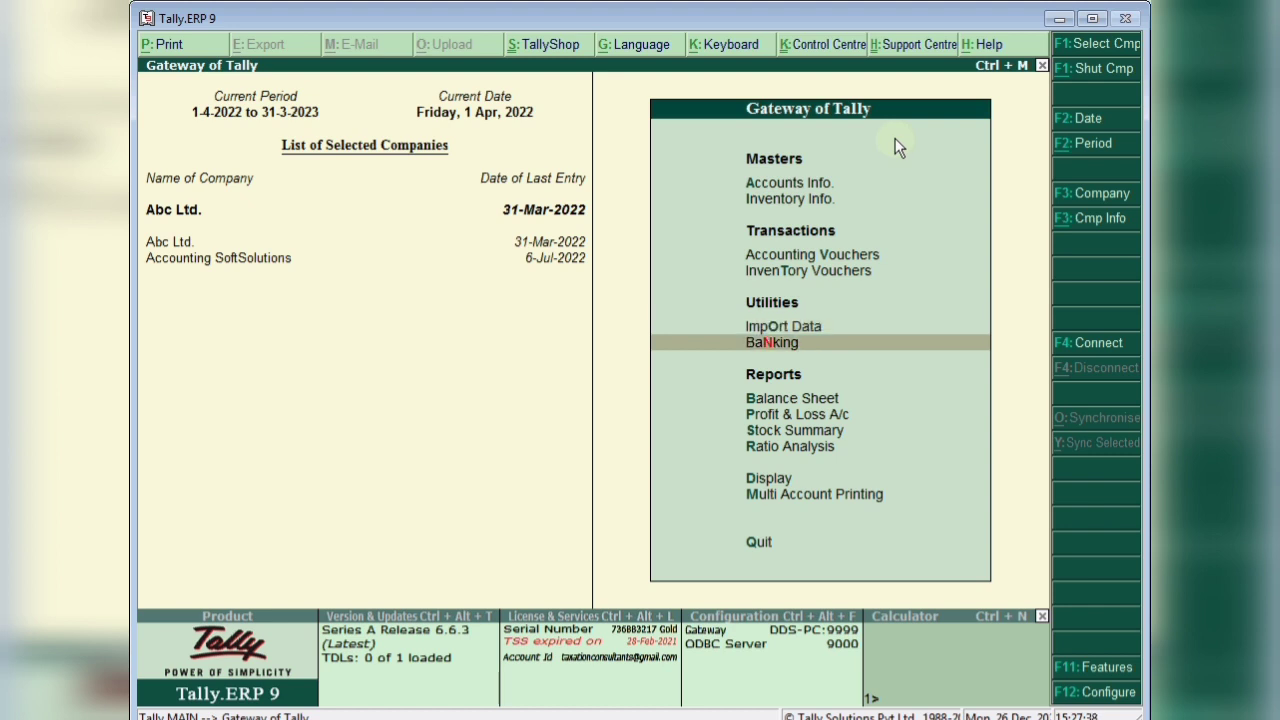
{"action": "key", "text": "Return"}
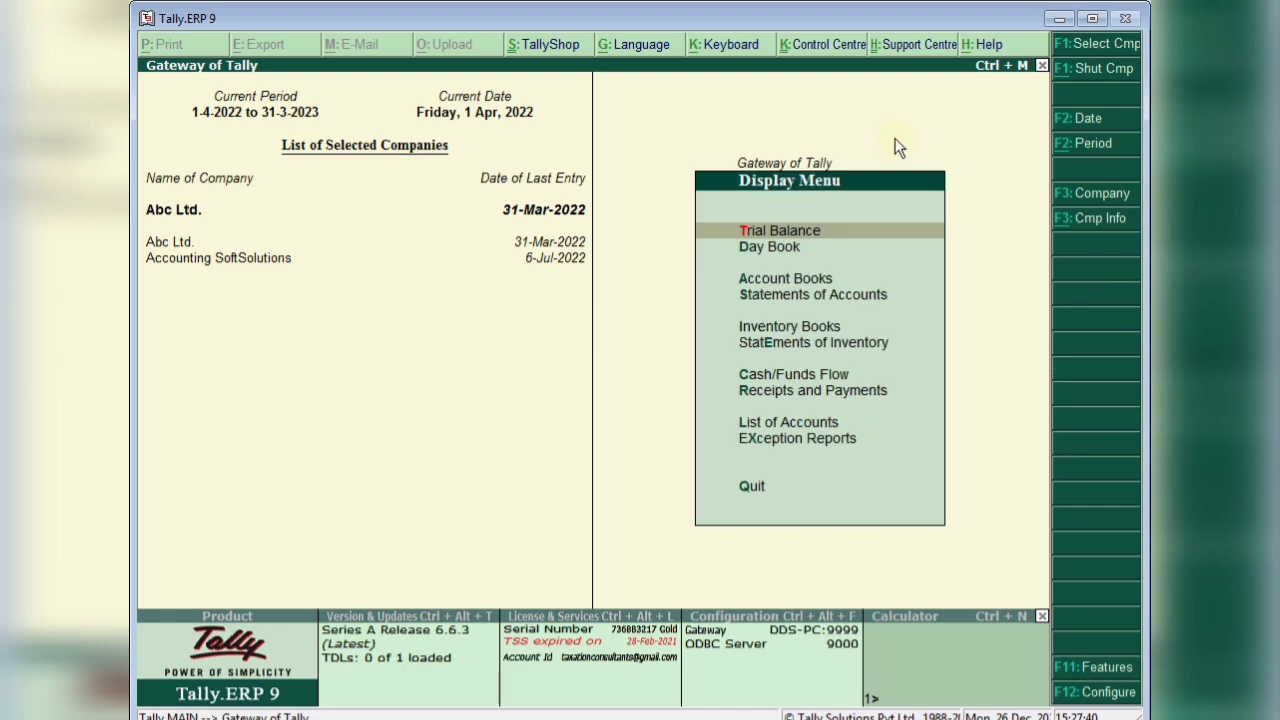
{"action": "key", "text": "Down"}
{"action": "key", "text": "Return"}
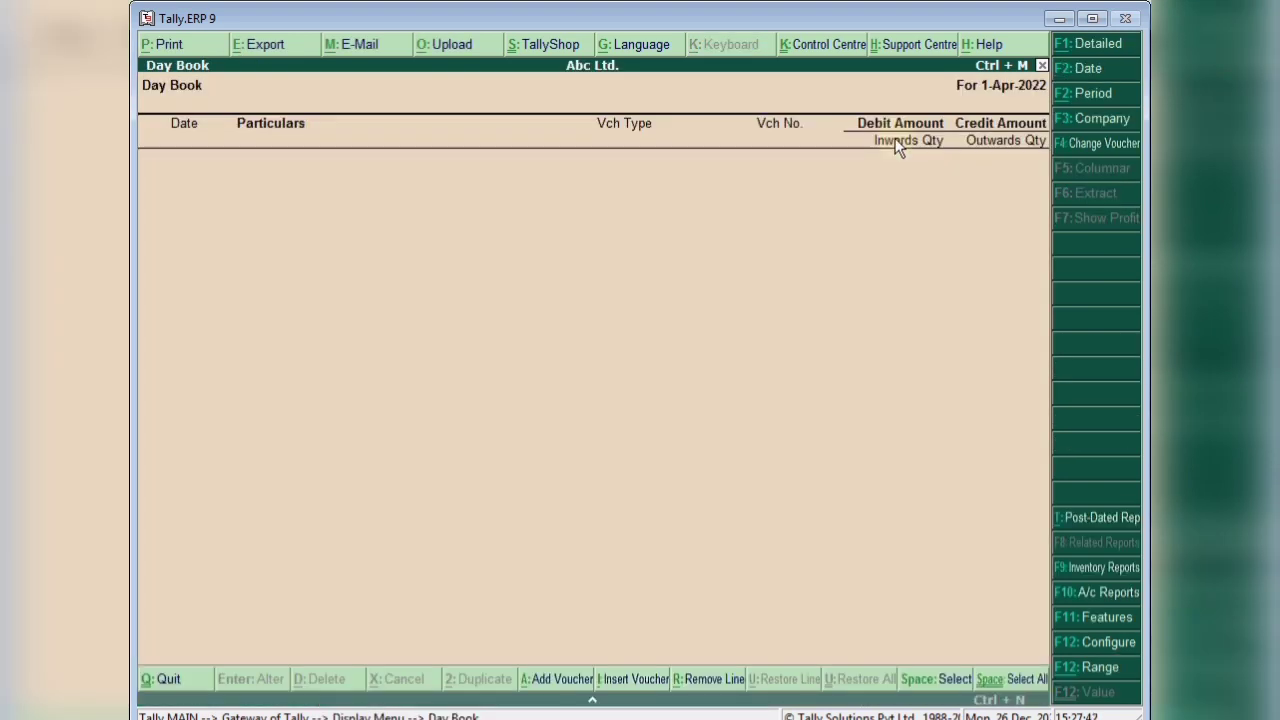
- Set the Day Book period to 1-4-2021 through 31-3-2022, review the imported vouchers and leave the report
{"action": "key", "text": "alt+F2"}
{"action": "type", "text": "1"}
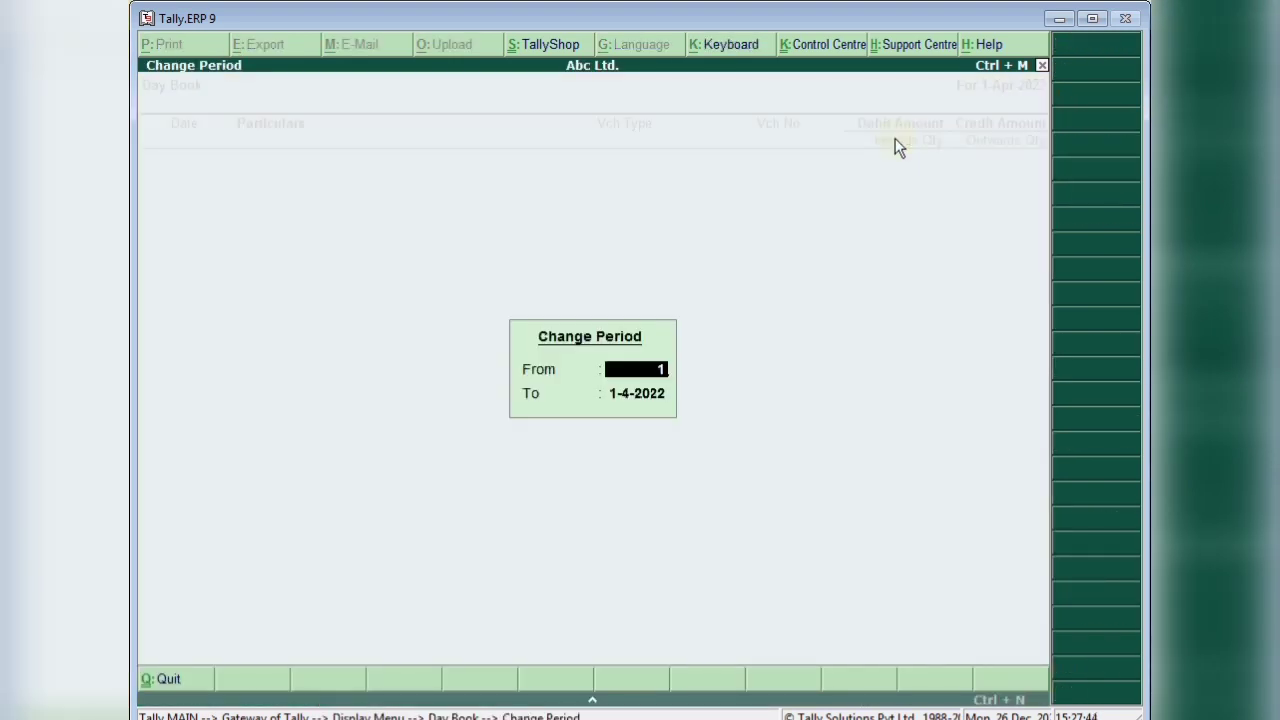
{"action": "type", "text": ".4"}
{"action": "key", "text": "Return"}
{"action": "type", "text": "21"}
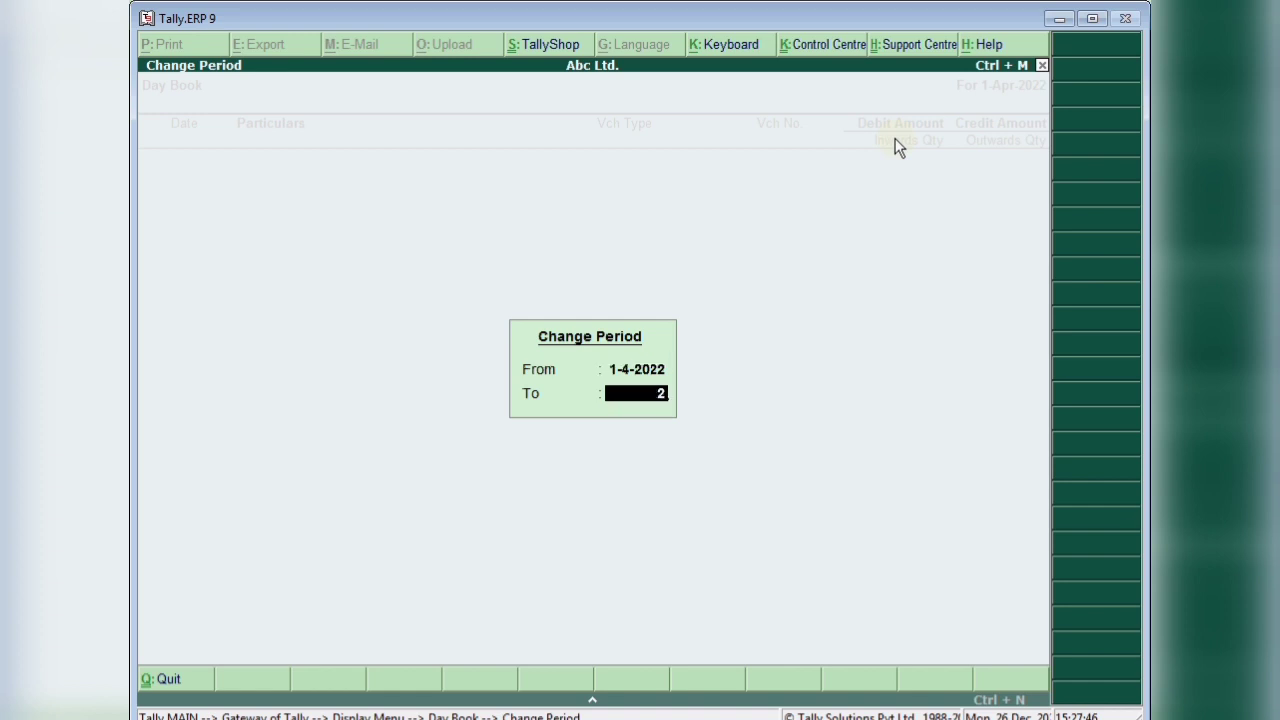
{"action": "key", "text": "Up"}
{"action": "type", "text": "1."}
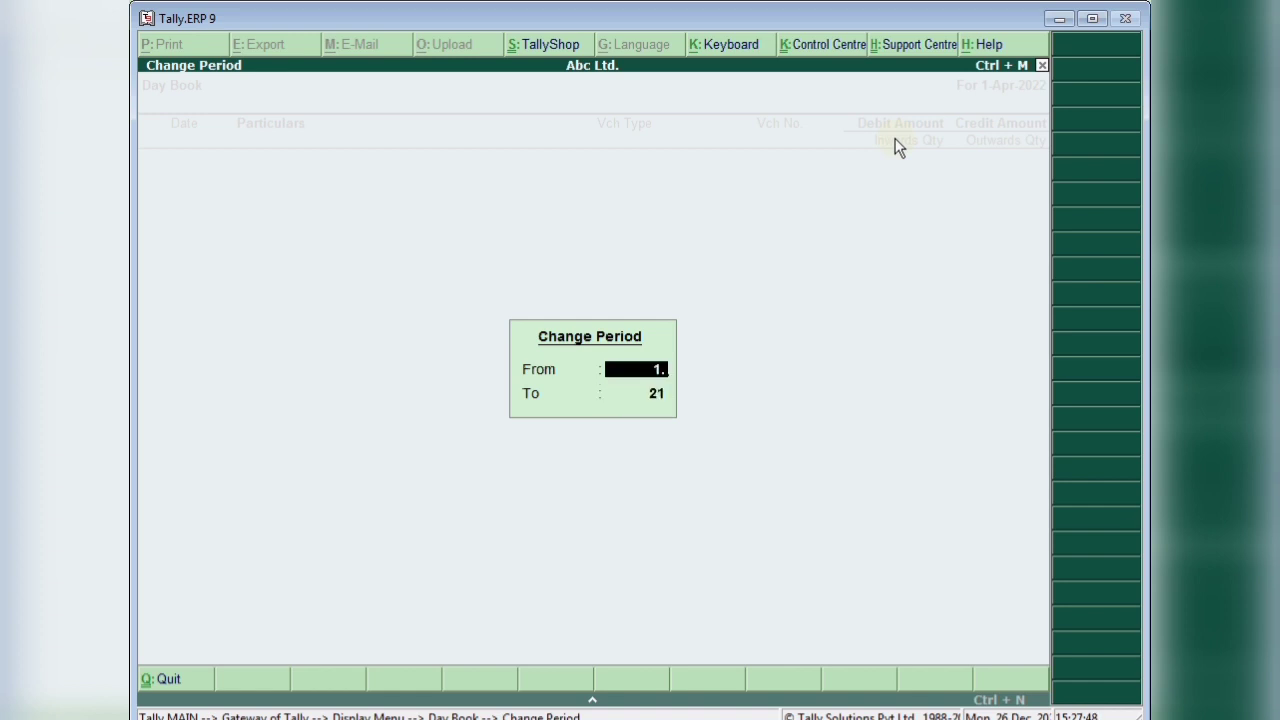
{"action": "type", "text": "4.21"}
{"action": "key", "text": "Return"}
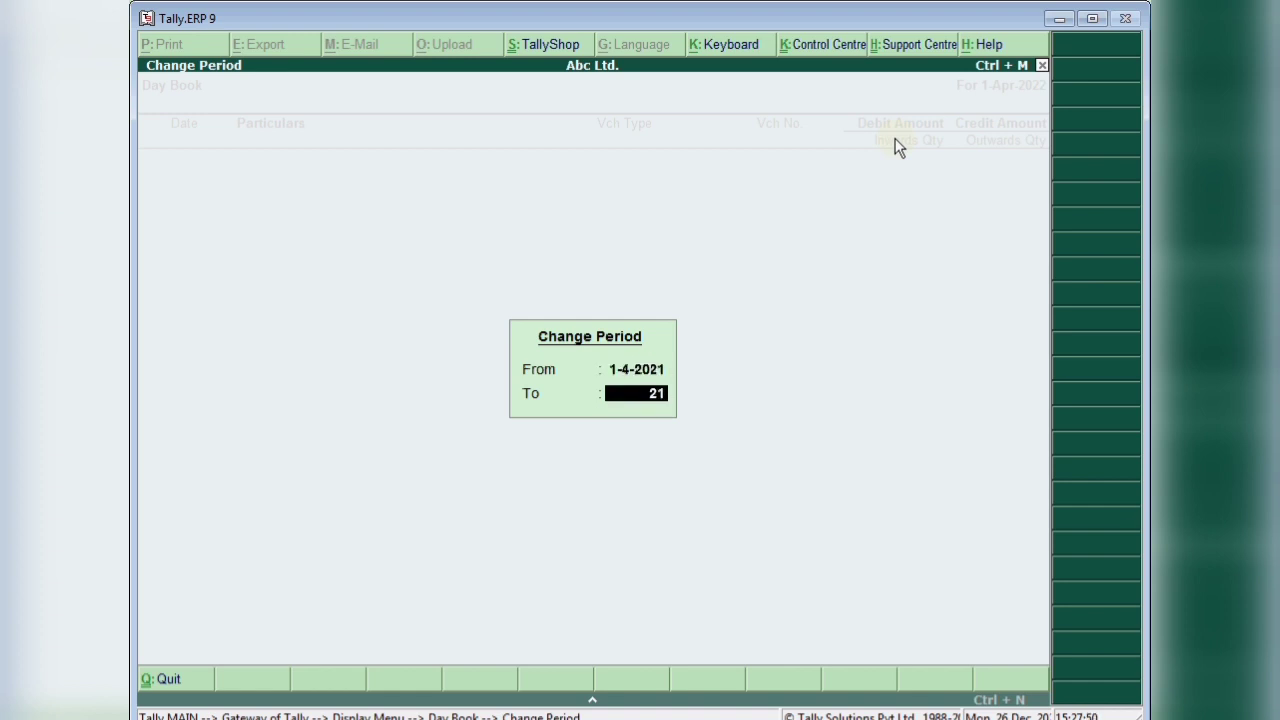
{"action": "type", "text": "31.3.22"}
{"action": "key", "text": "Return"}
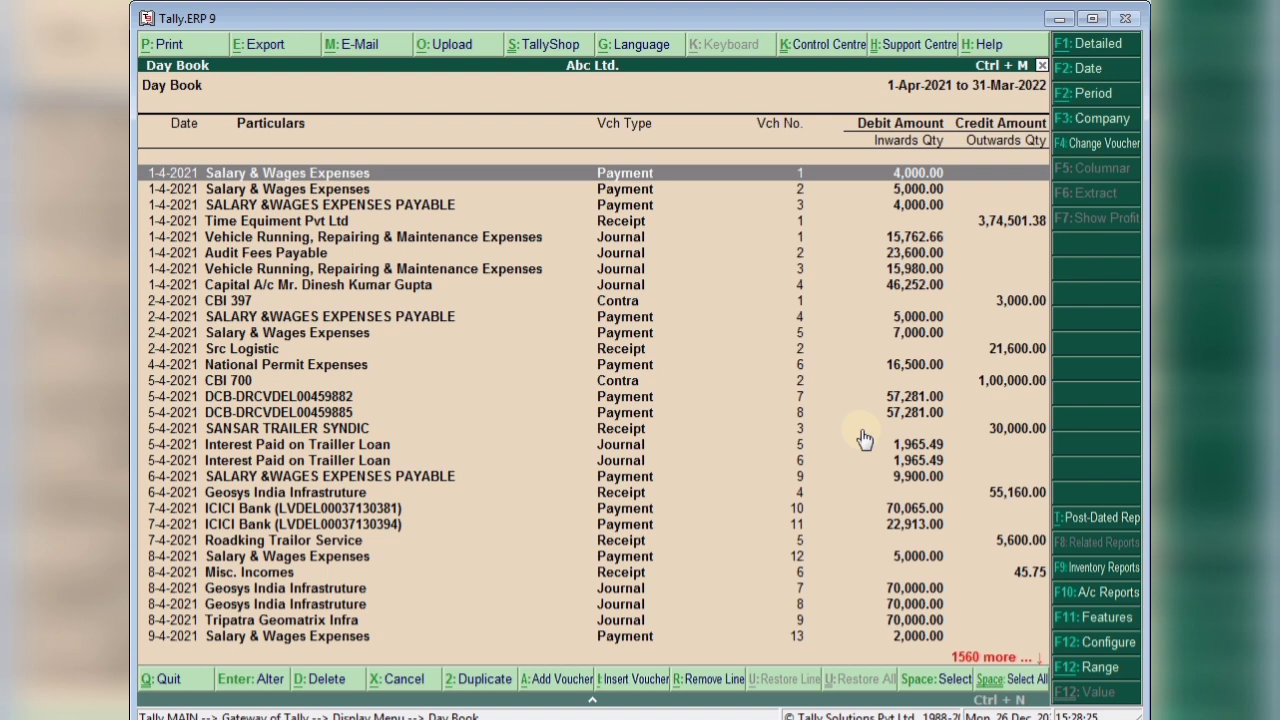
{"action": "key", "text": "Escape"}
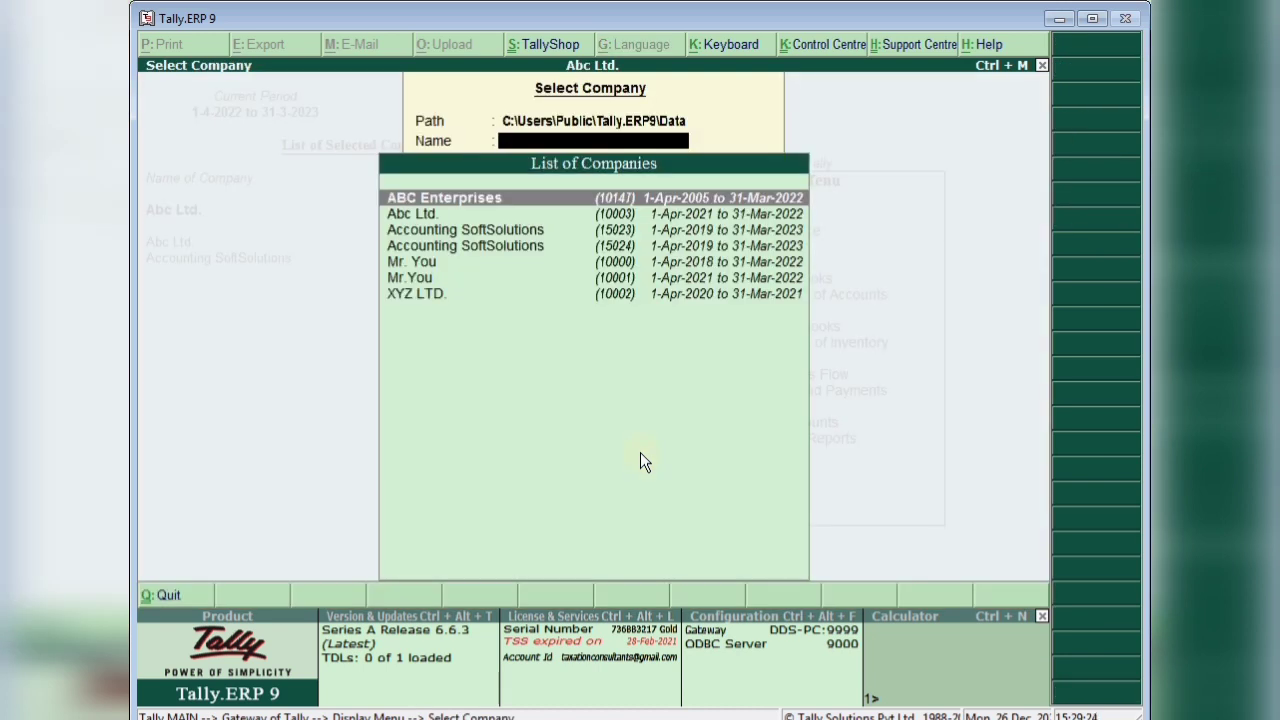
- Open the Tally.ERP 9 company data path C:\Users\Public\Tally.ERP9\Data in a File Explorer window
{"action": "key", "text": "BackSpace"}
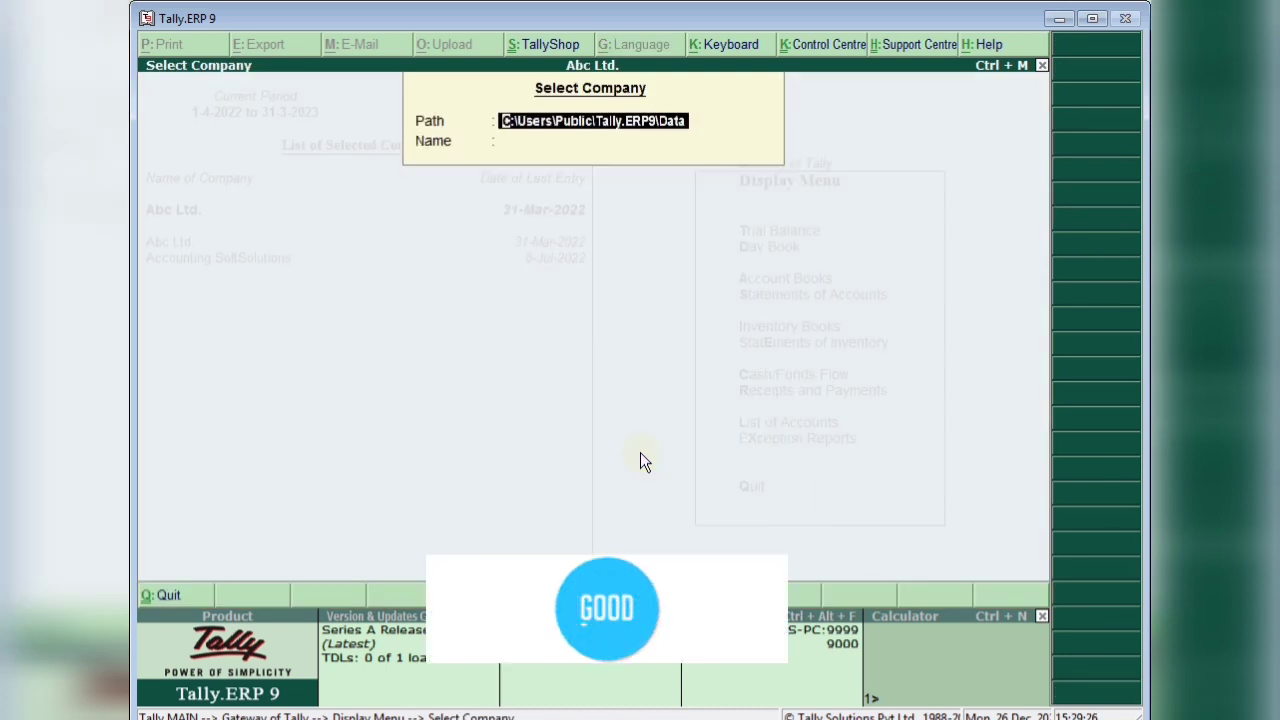
{"action": "key", "text": "super+e"}
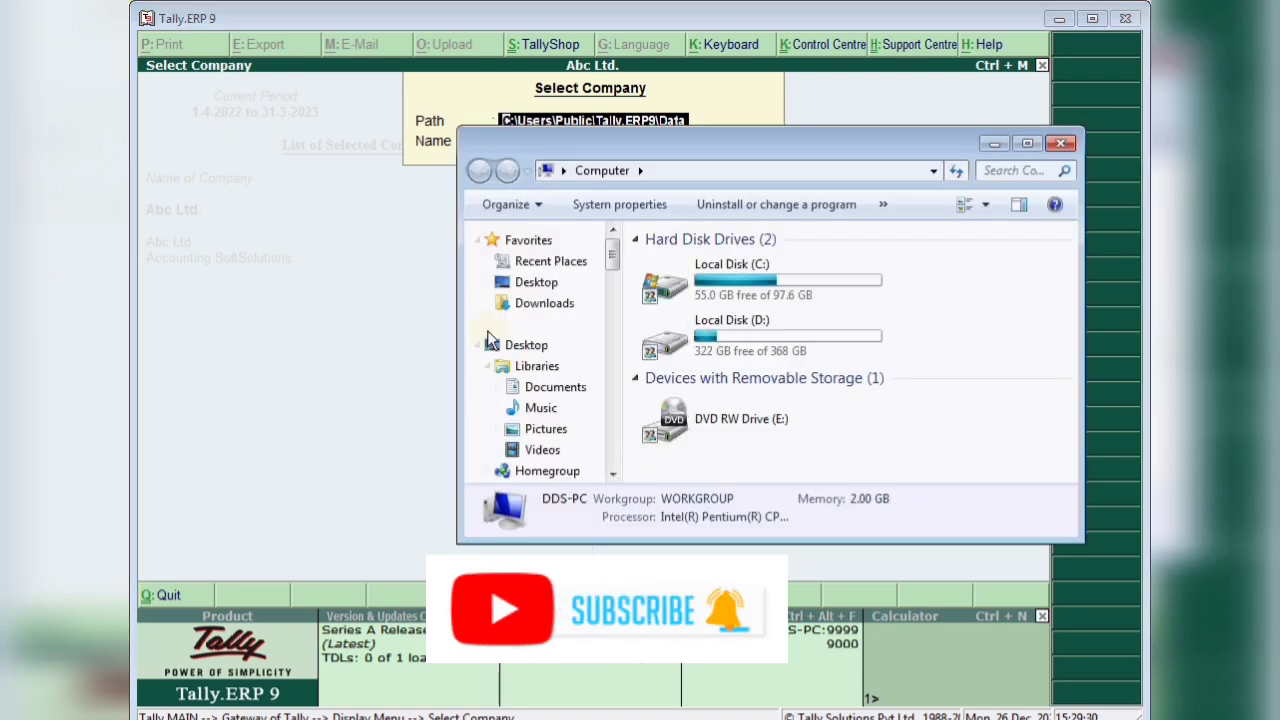
{"action": "left_click", "coordinate": [703, 172]}
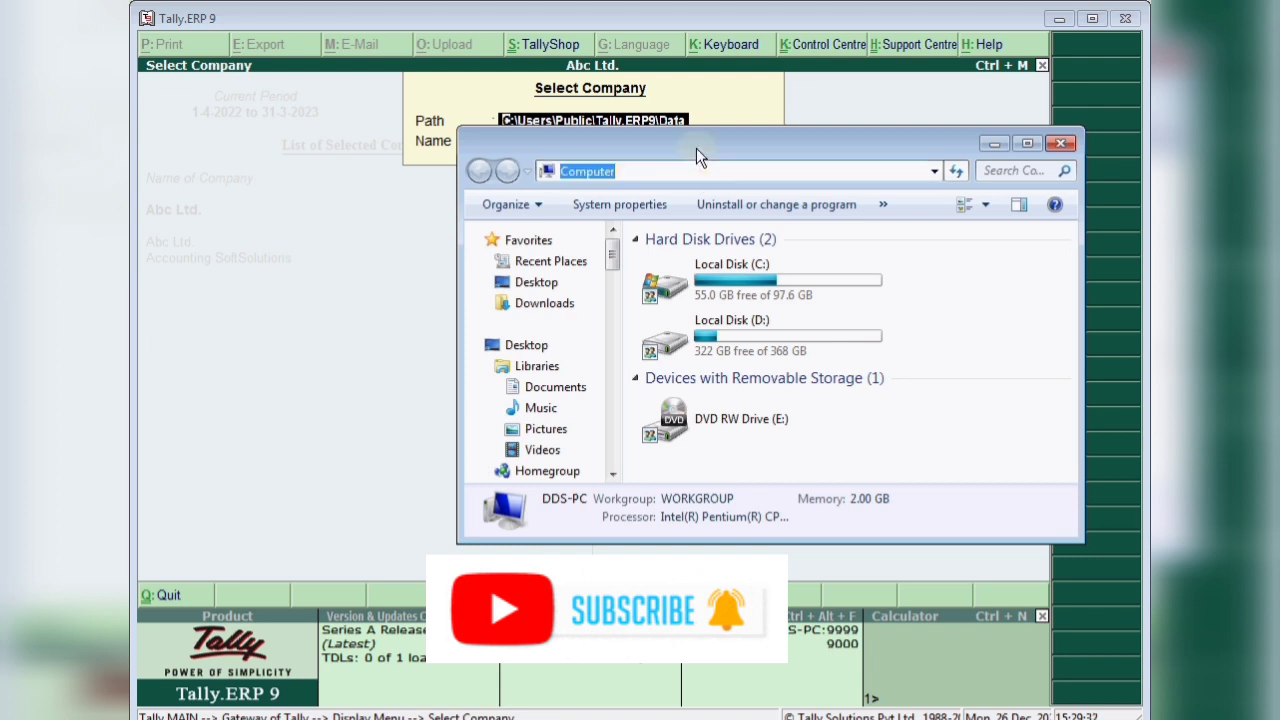
{"action": "key", "text": "ctrl+v"}
{"action": "key", "text": "Return"}
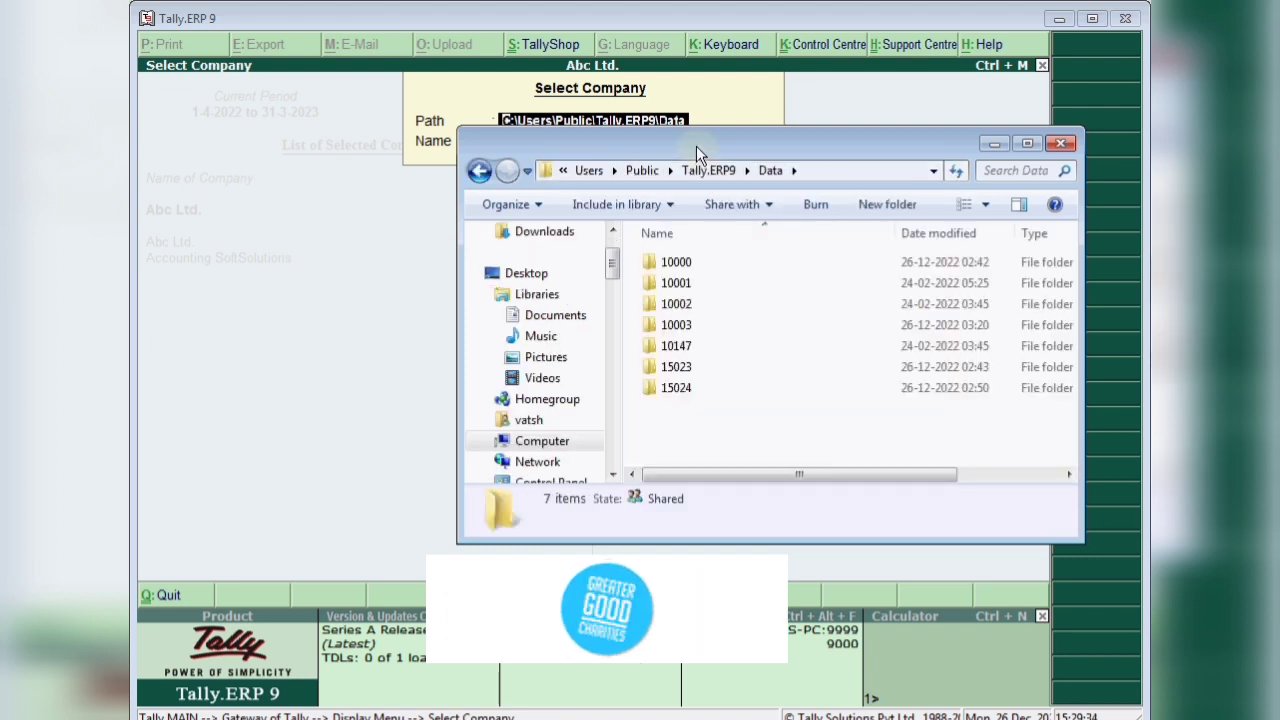
- Look up the folder number of Abc Ltd. in the company list and copy folder 10003 from the Data folder
{"action": "left_click", "coordinate": [330, 248]}
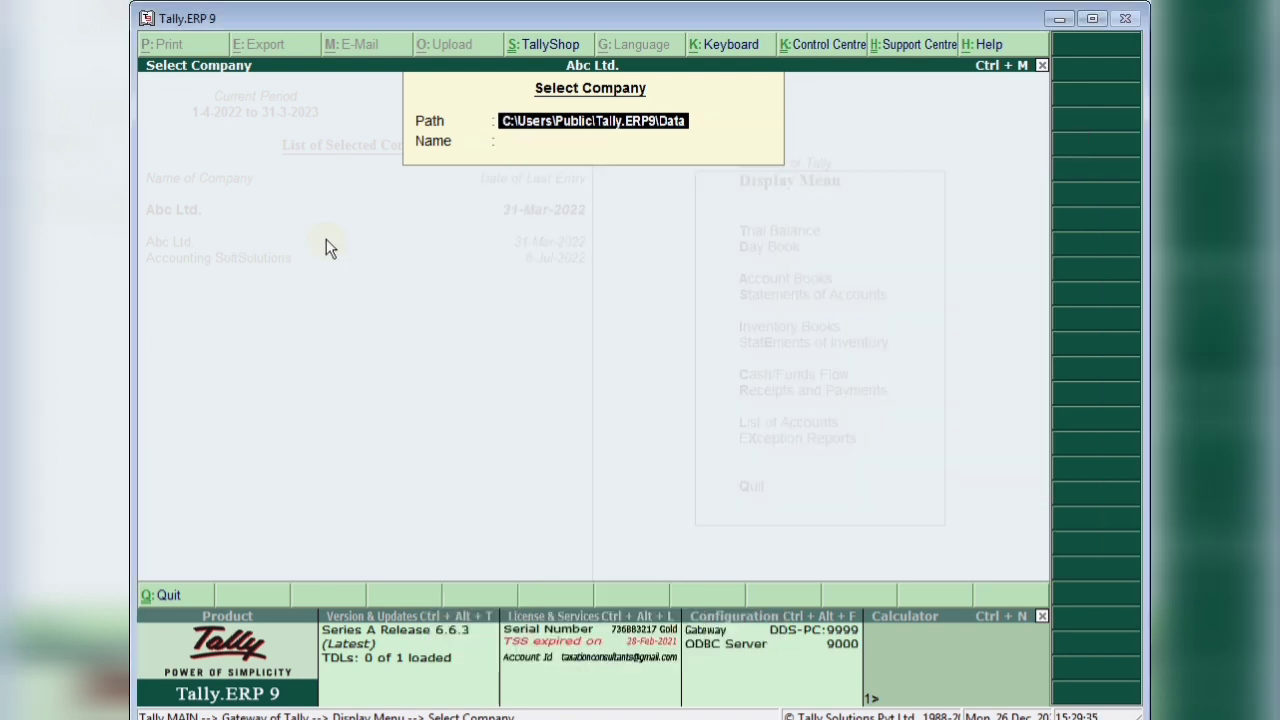
{"action": "key", "text": "Return"}
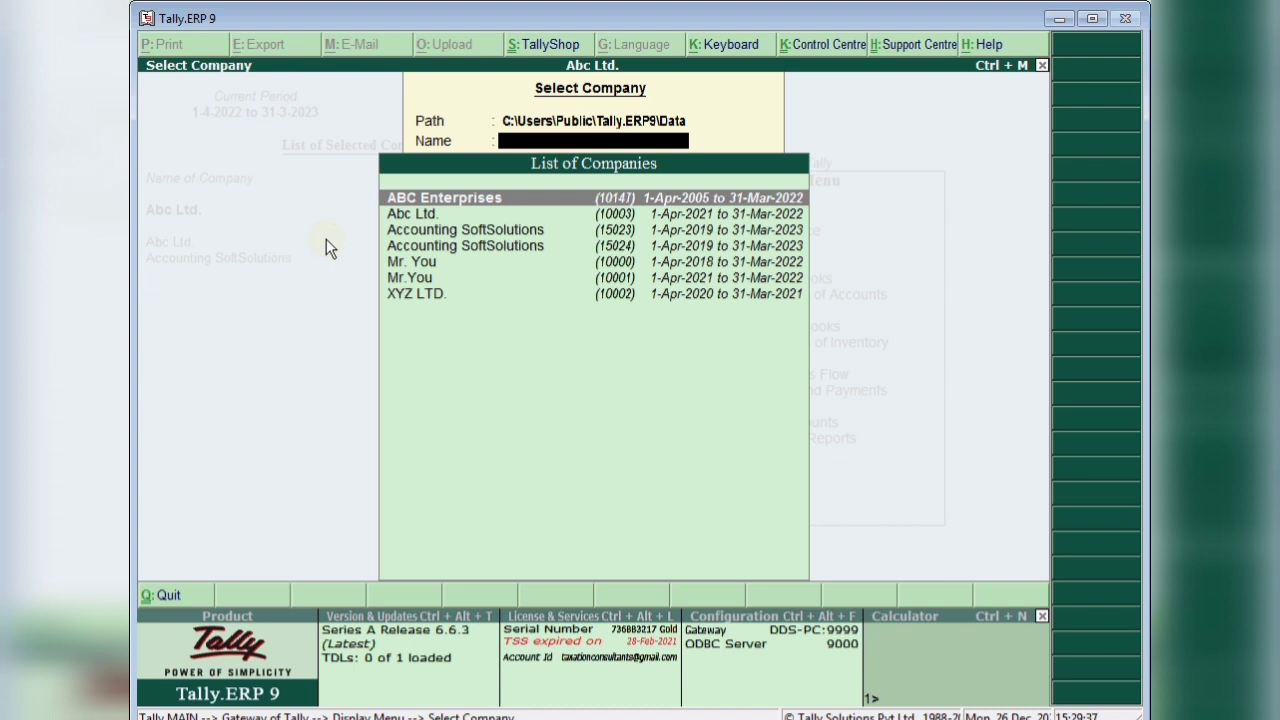
{"action": "left_click", "coordinate": [464, 220]}
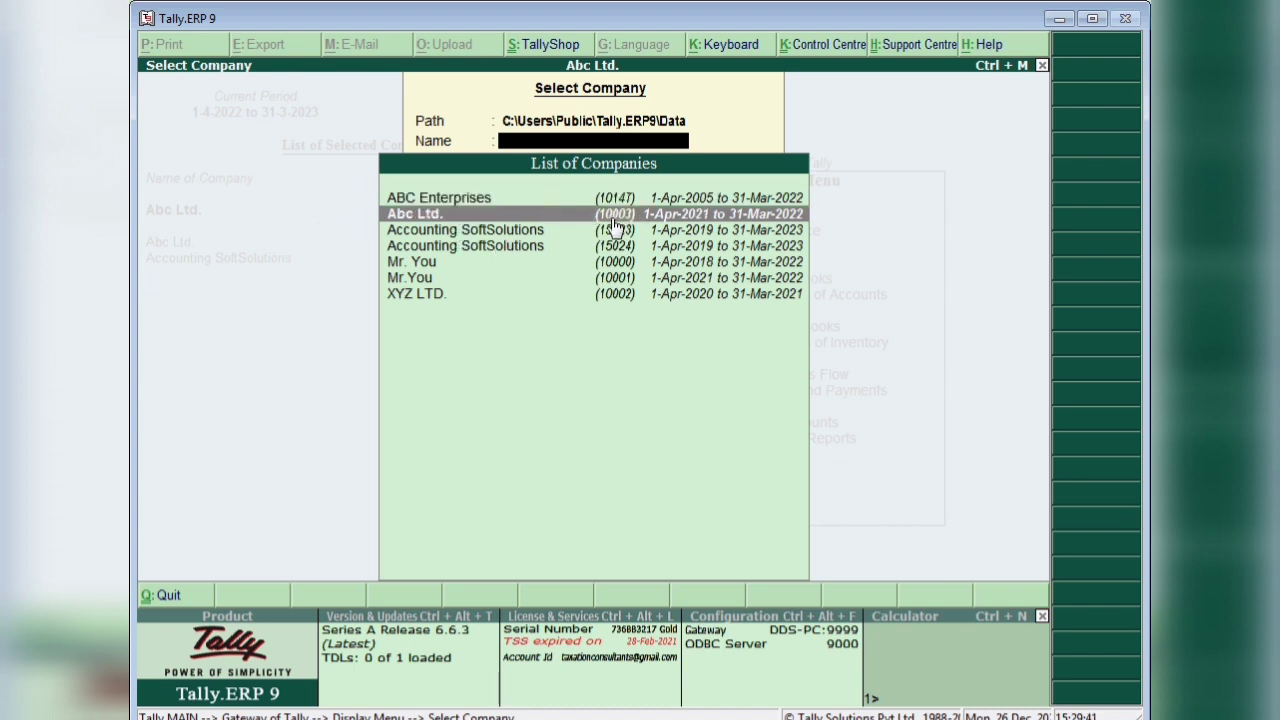
{"action": "key", "text": "alt+Tab"}
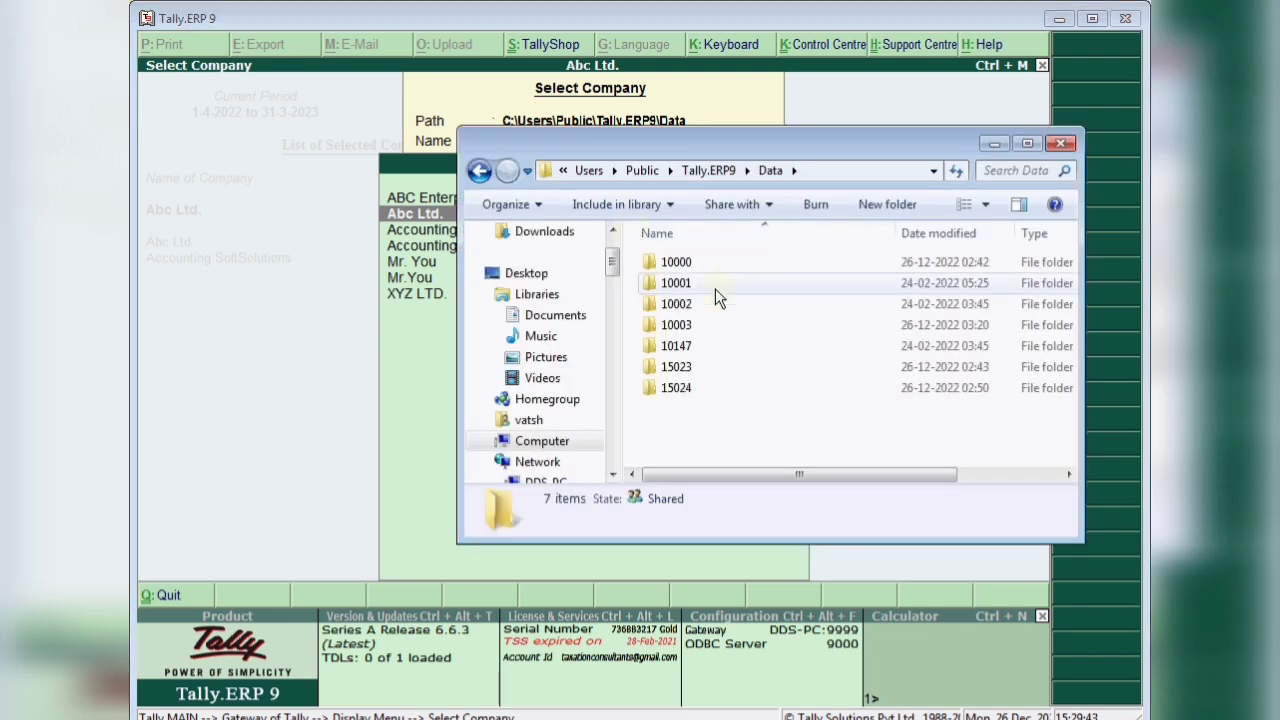
{"action": "left_click", "coordinate": [718, 324]}
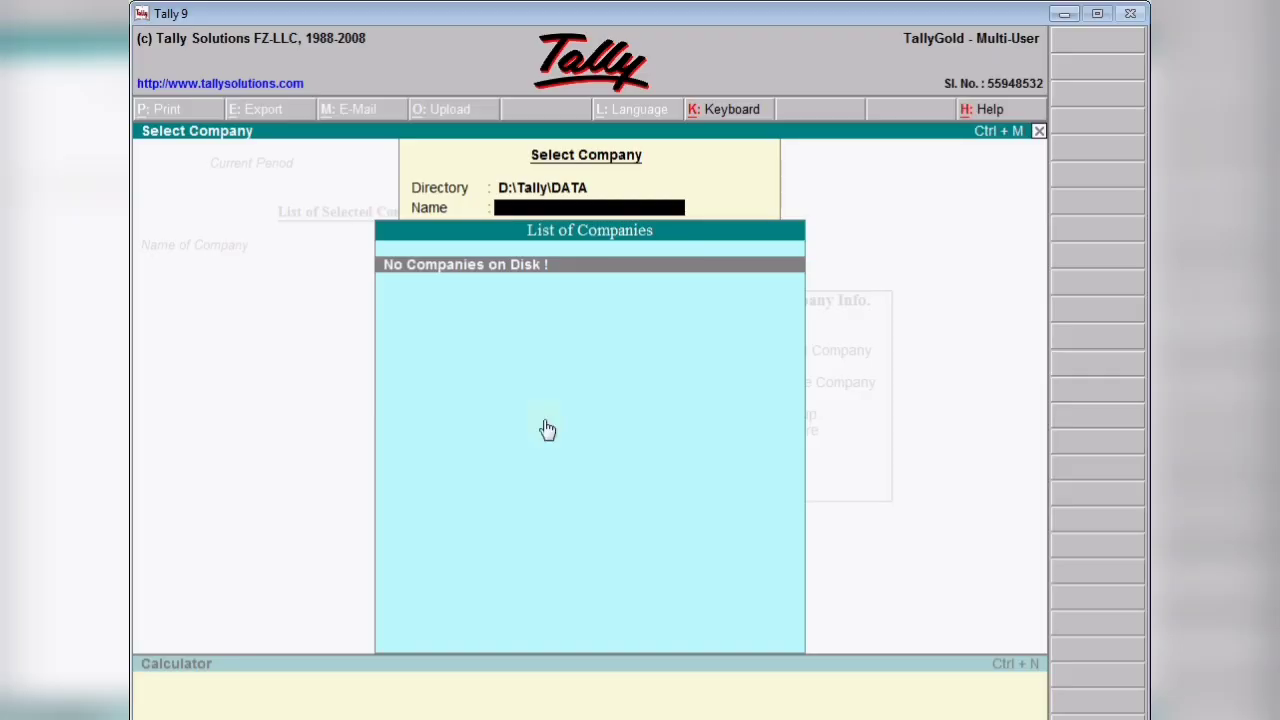
- Switch to Tally 9 and open its company directory D:\Tally\DATA in a File Explorer window
{"action": "key", "text": "BackSpace"}
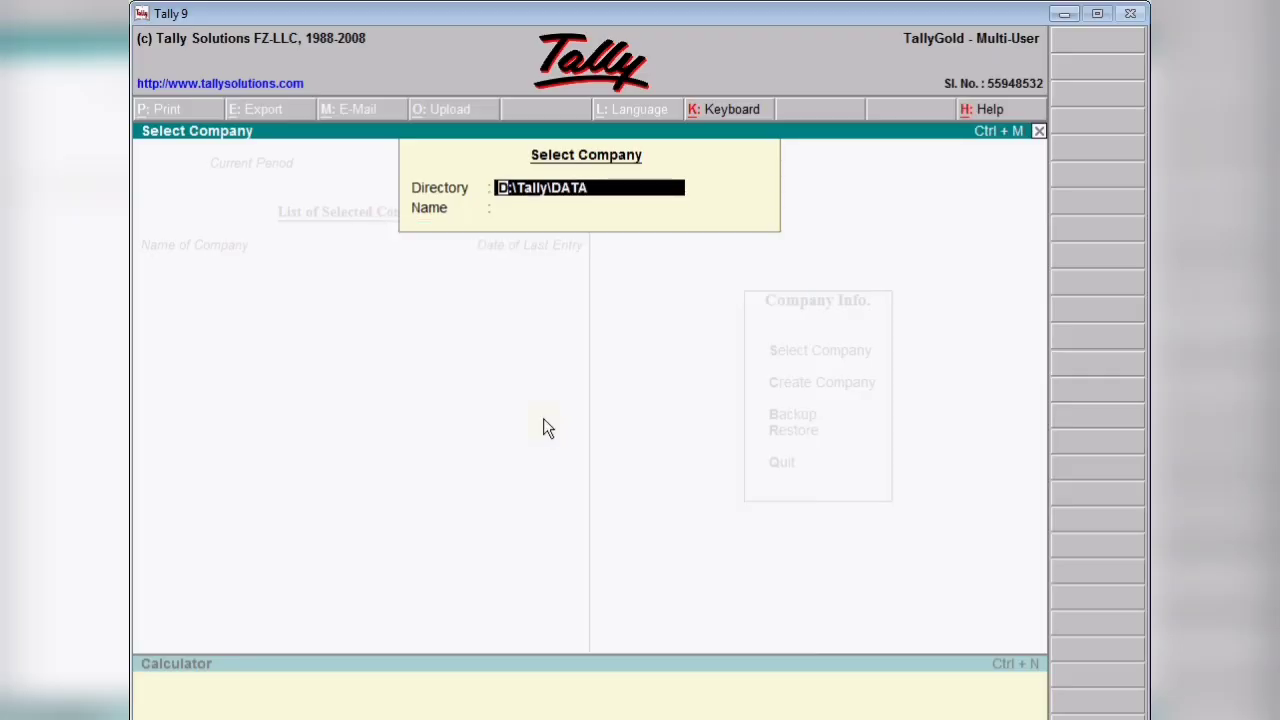
{"action": "key", "text": "super+e"}
{"action": "key", "text": "alt+d"}
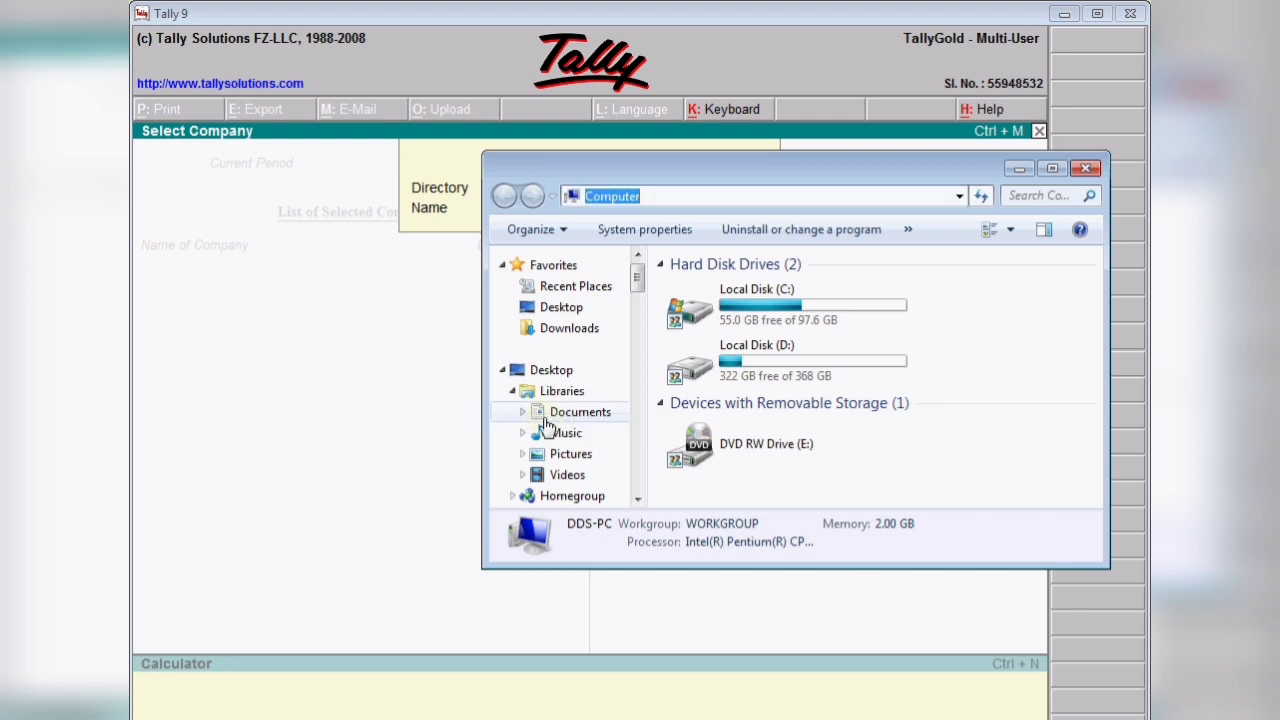
{"action": "type", "text": "D:\\Tally\\DATA"}
{"action": "key", "text": "Return"}
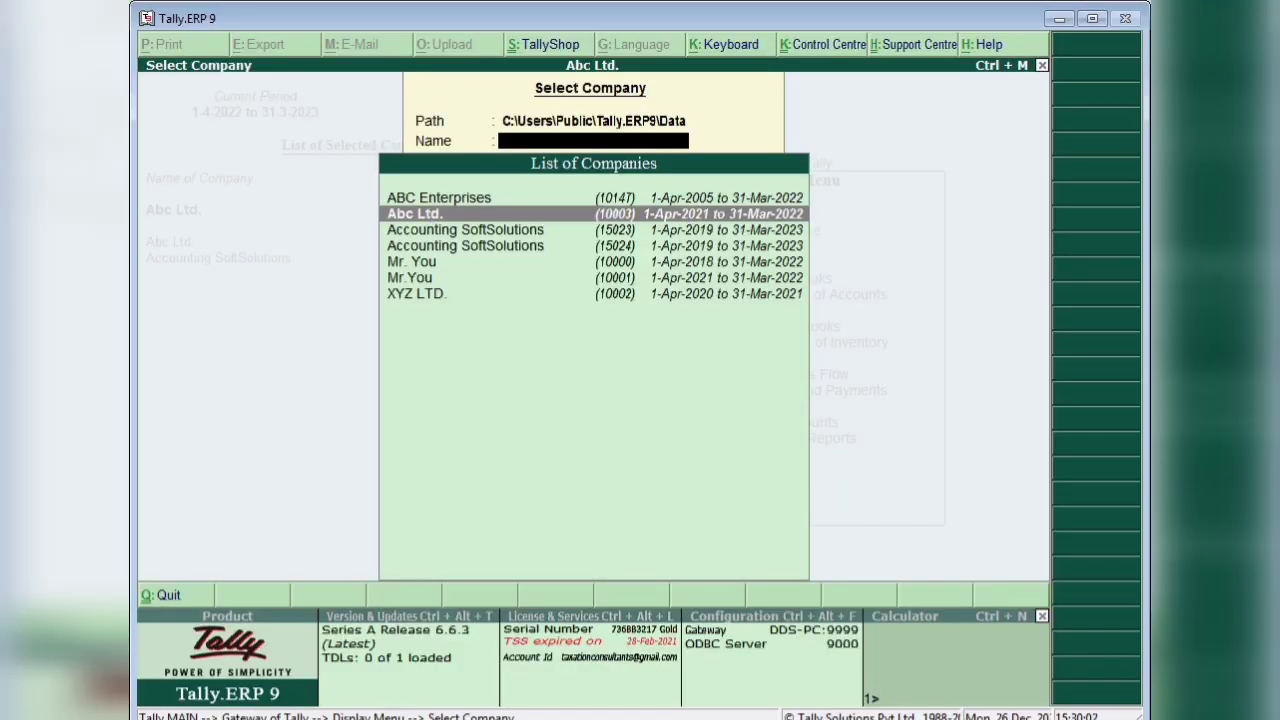
- Paste the copied 10003 company folder into D:\Tally\DATA
{"action": "left_click", "coordinate": [295, 679]}
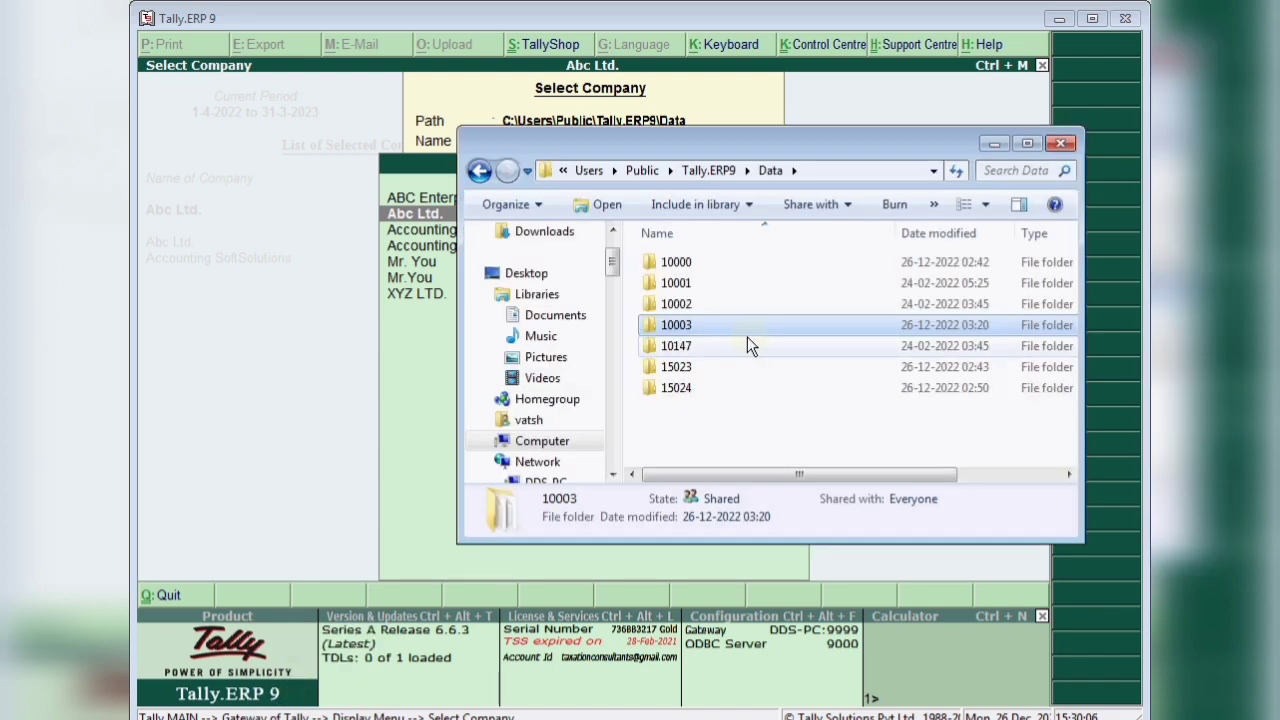
{"action": "left_click", "coordinate": [295, 718]}
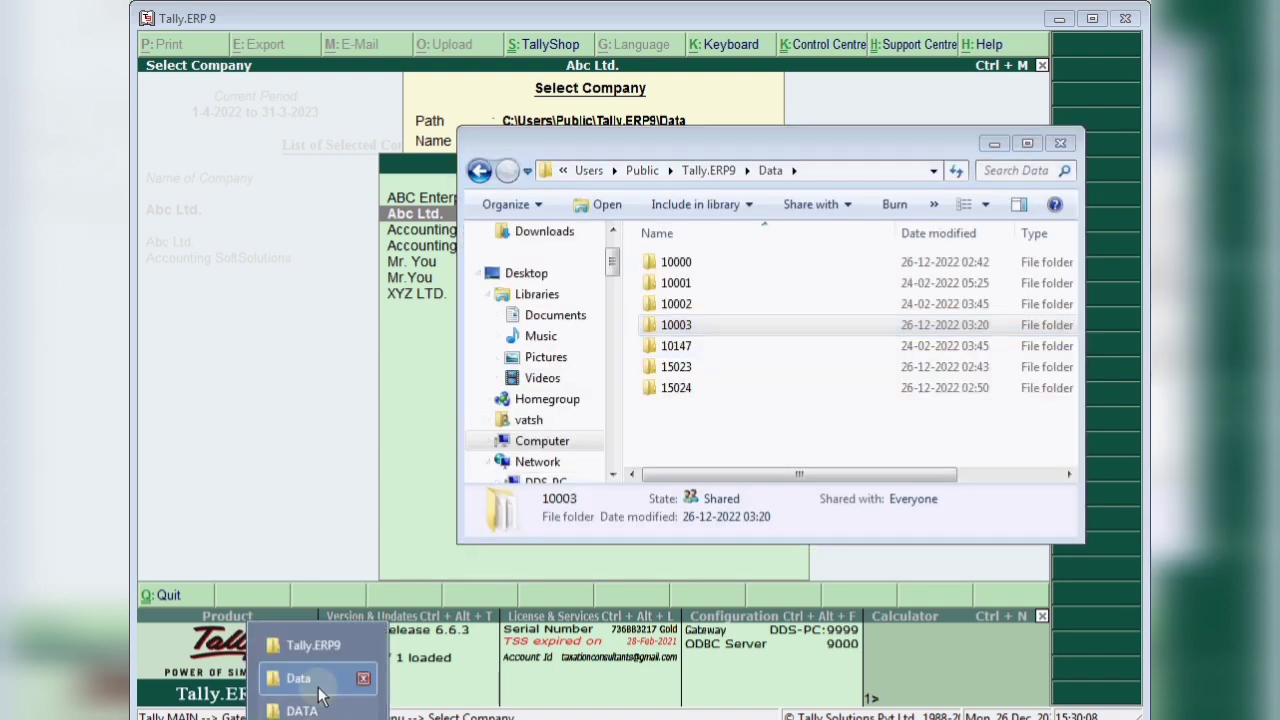
{"action": "left_click", "coordinate": [300, 704]}
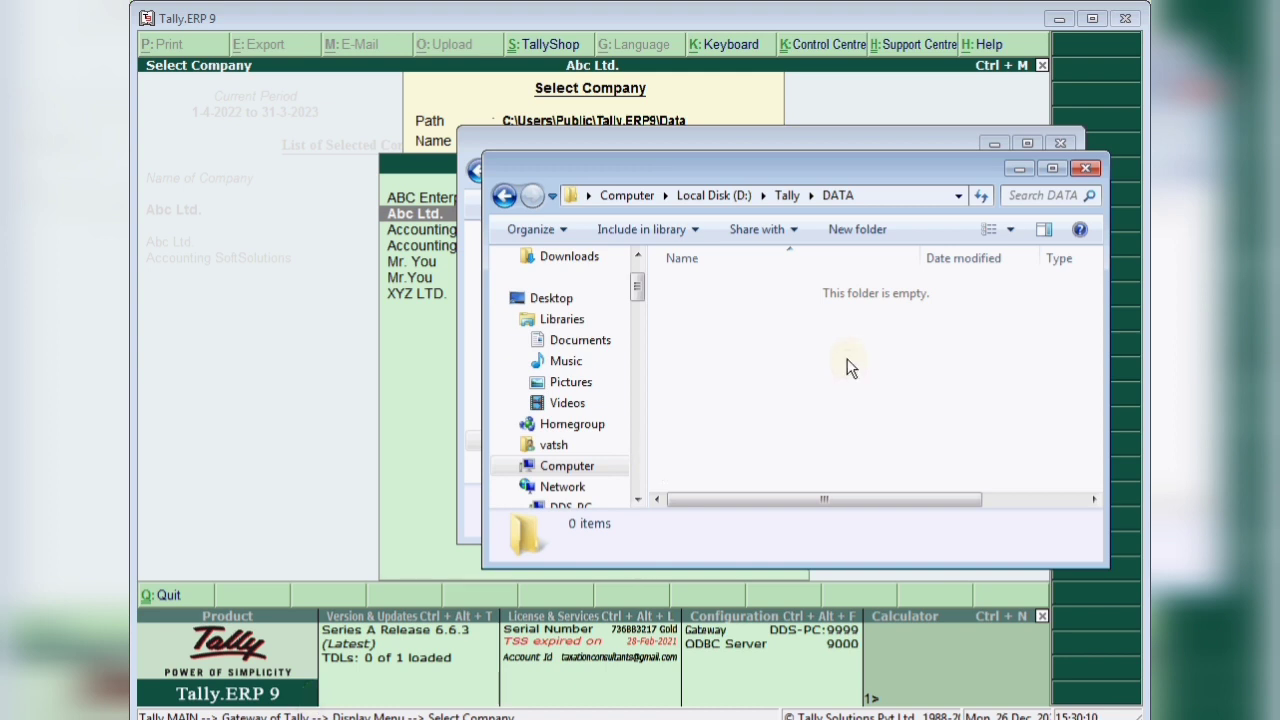
{"action": "key", "text": "ctrl+v"}
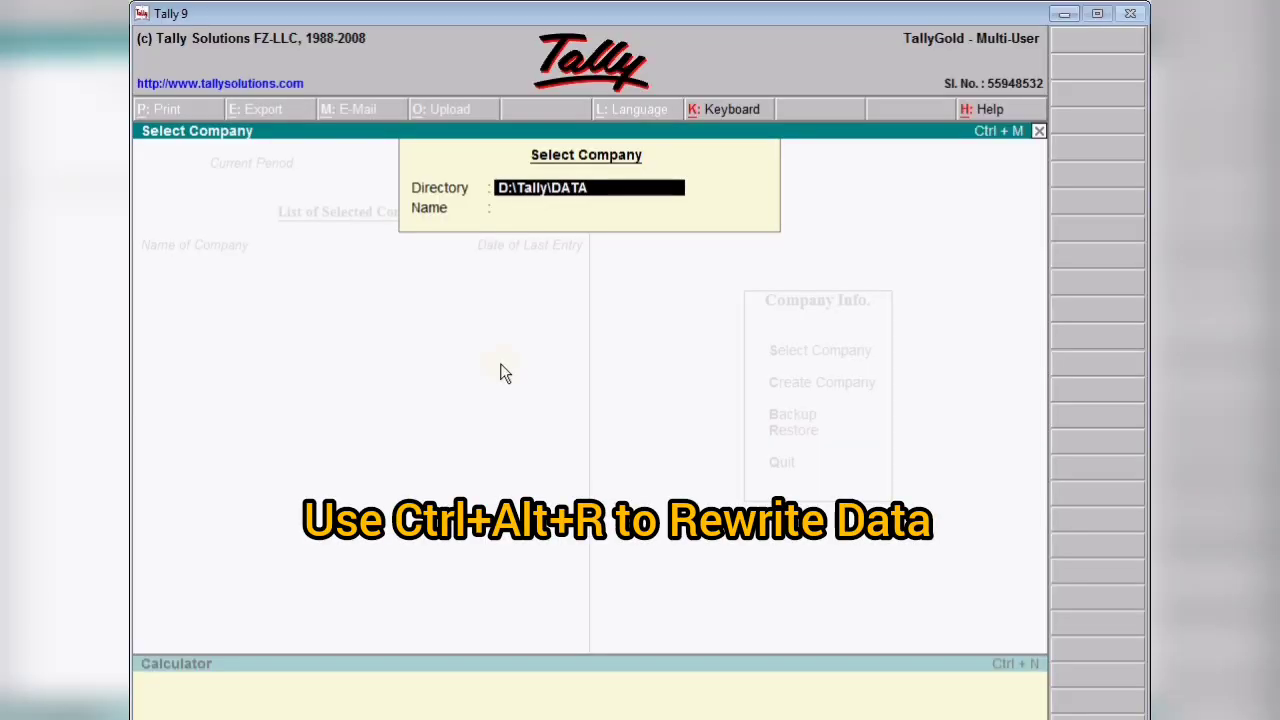
- Rewrite the data of Abc Ltd. from D:\Tally\DATA in Tally 9 and load the company
{"action": "key", "text": "Escape"}
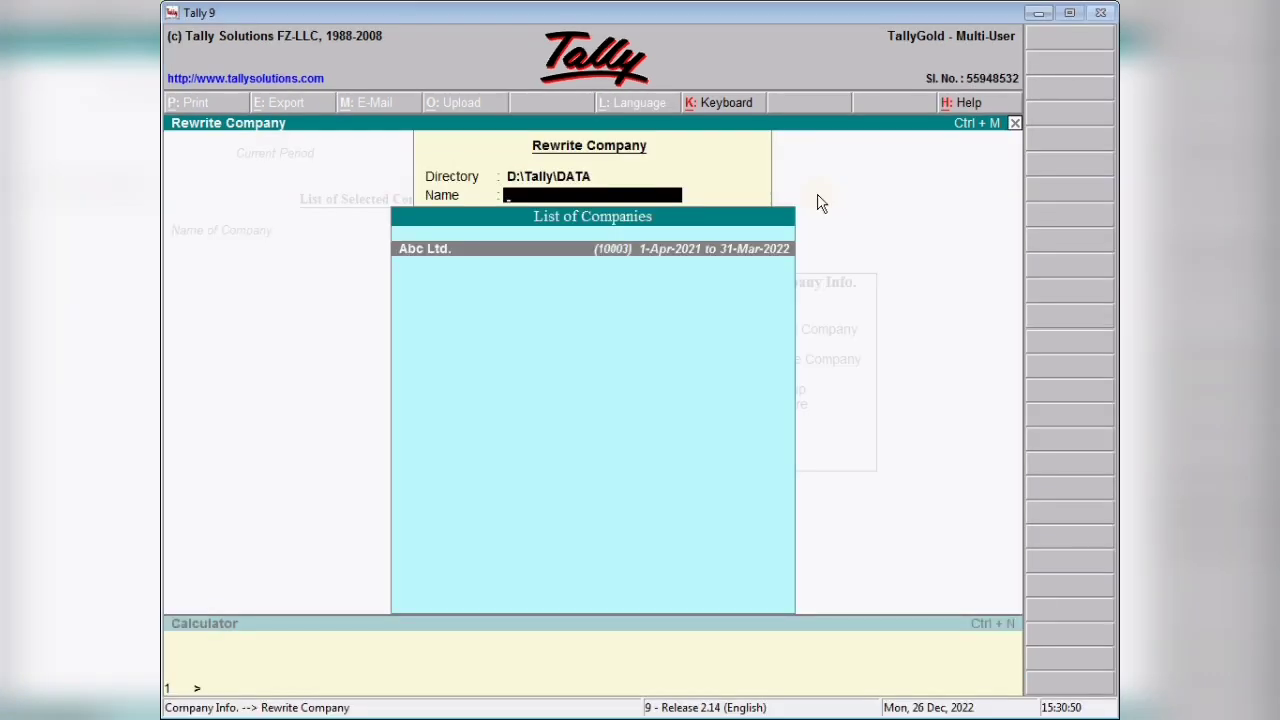
{"action": "key", "text": "Return"}
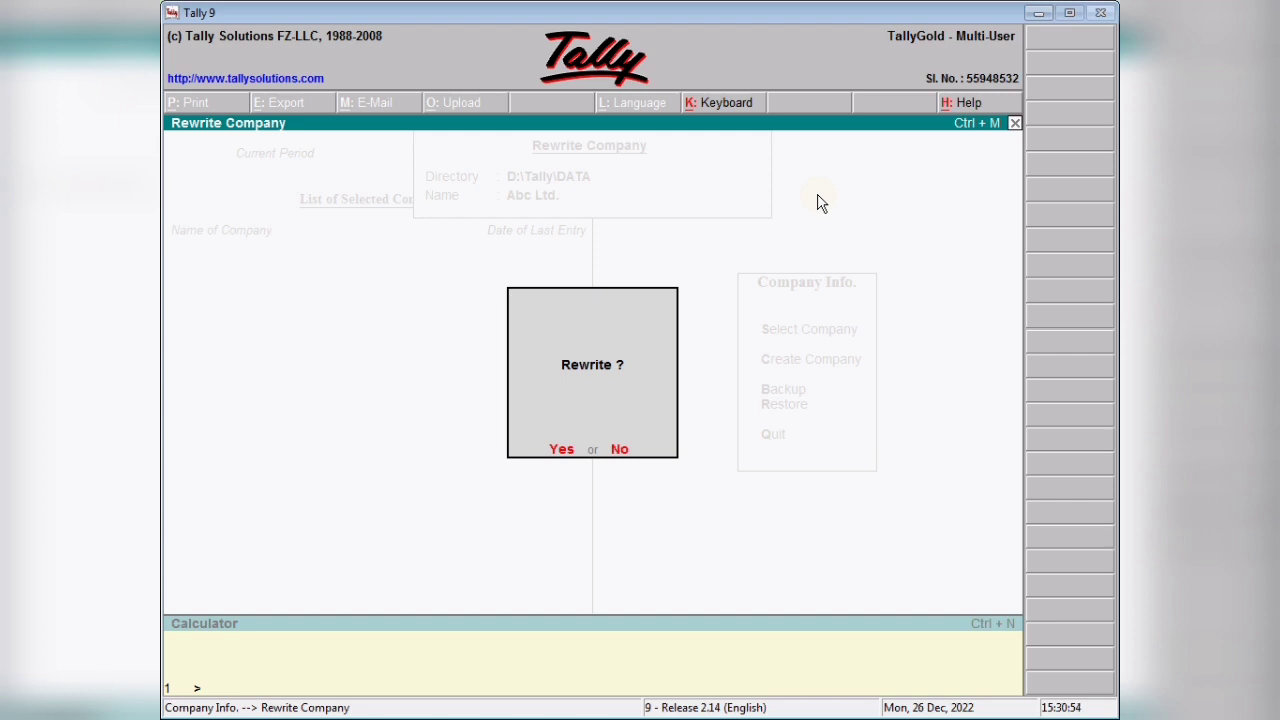
{"action": "key", "text": "Return"}
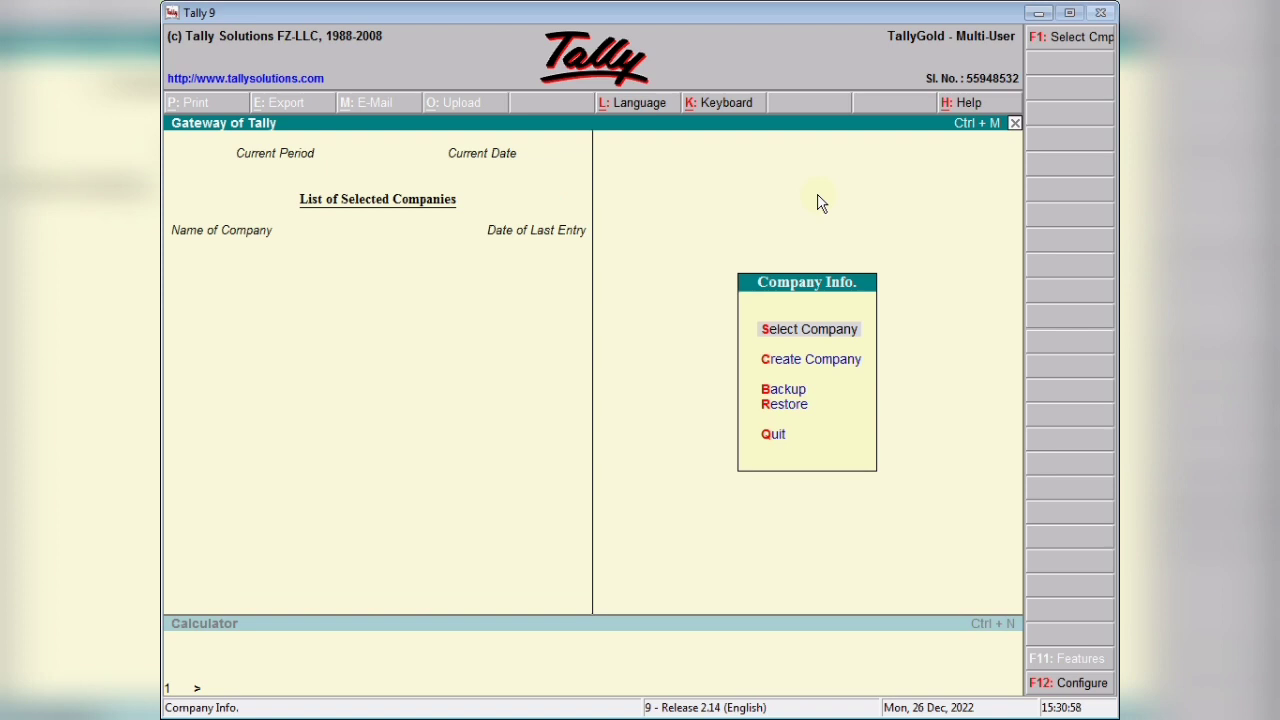
{"action": "key", "text": "Return"}
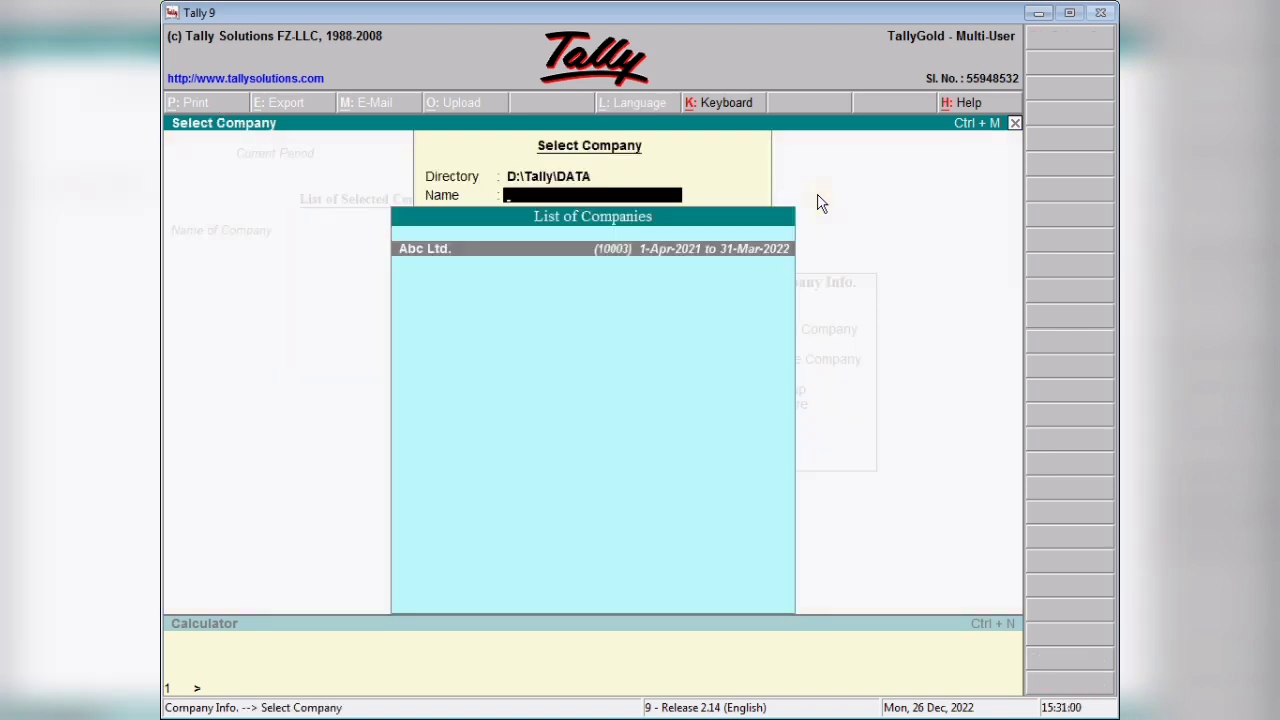
{"action": "key", "text": "Return"}
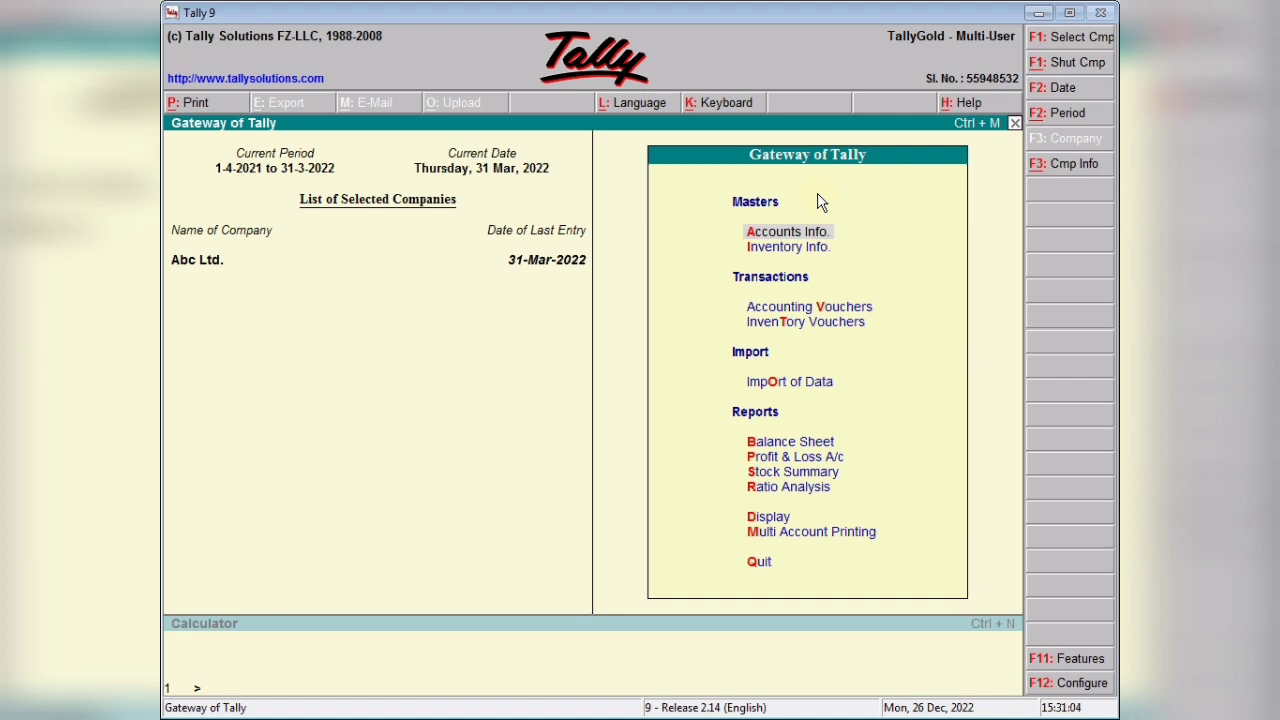
- Review the Day Book of Abc Ltd. for the period 1-4-2021 to 31-3-2022
{"action": "key", "text": "d"}
{"action": "key", "text": "a"}
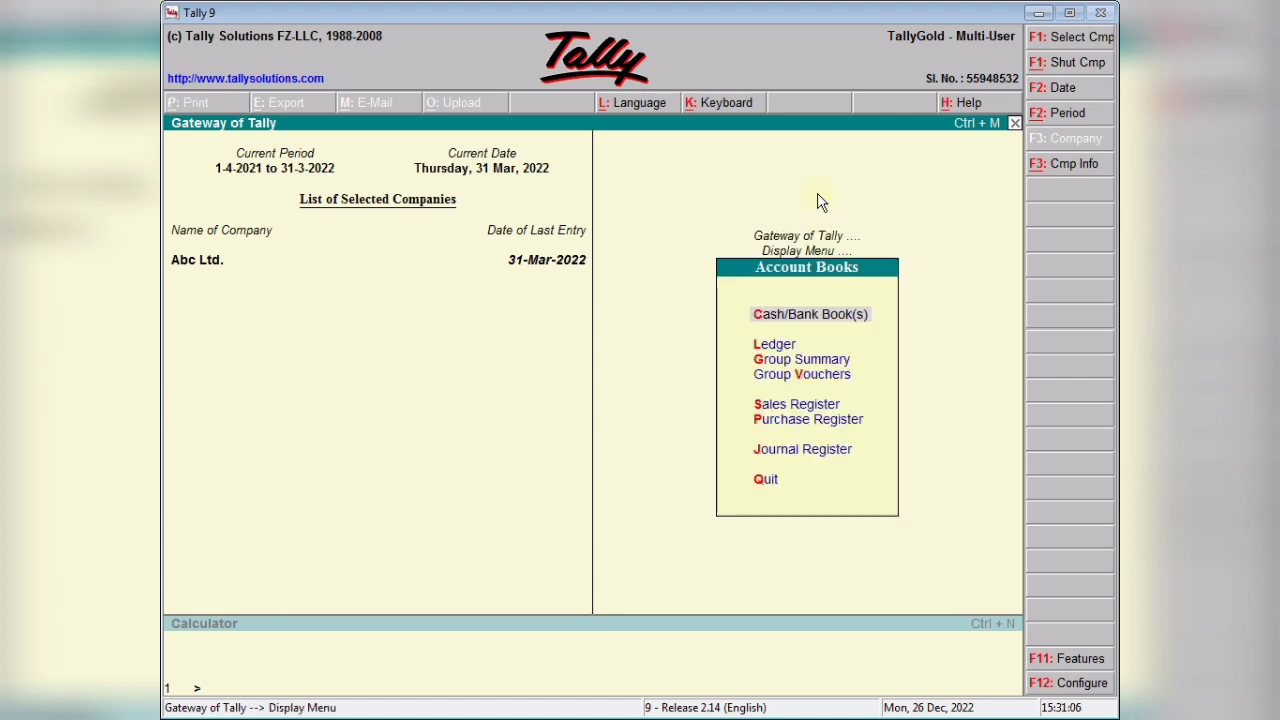
{"action": "key", "text": "Escape"}
{"action": "key", "text": "Up"}
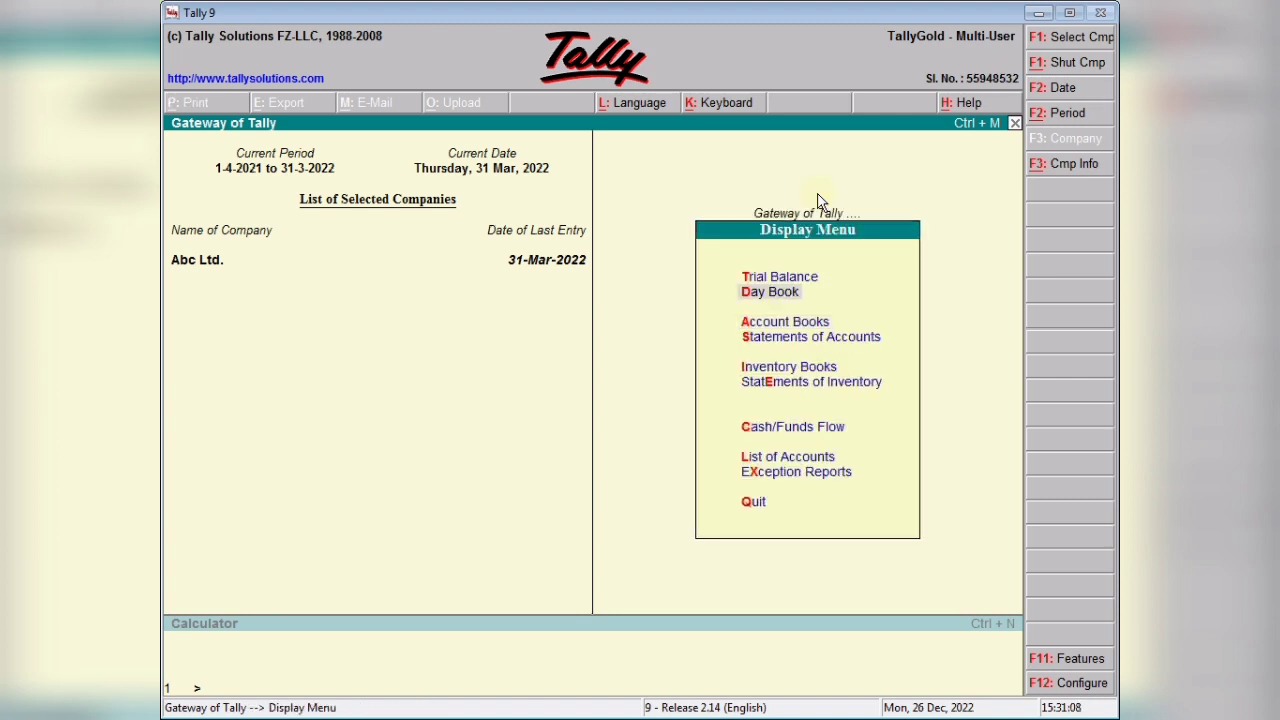
{"action": "key", "text": "Return"}
{"action": "key", "text": "alt+F2"}
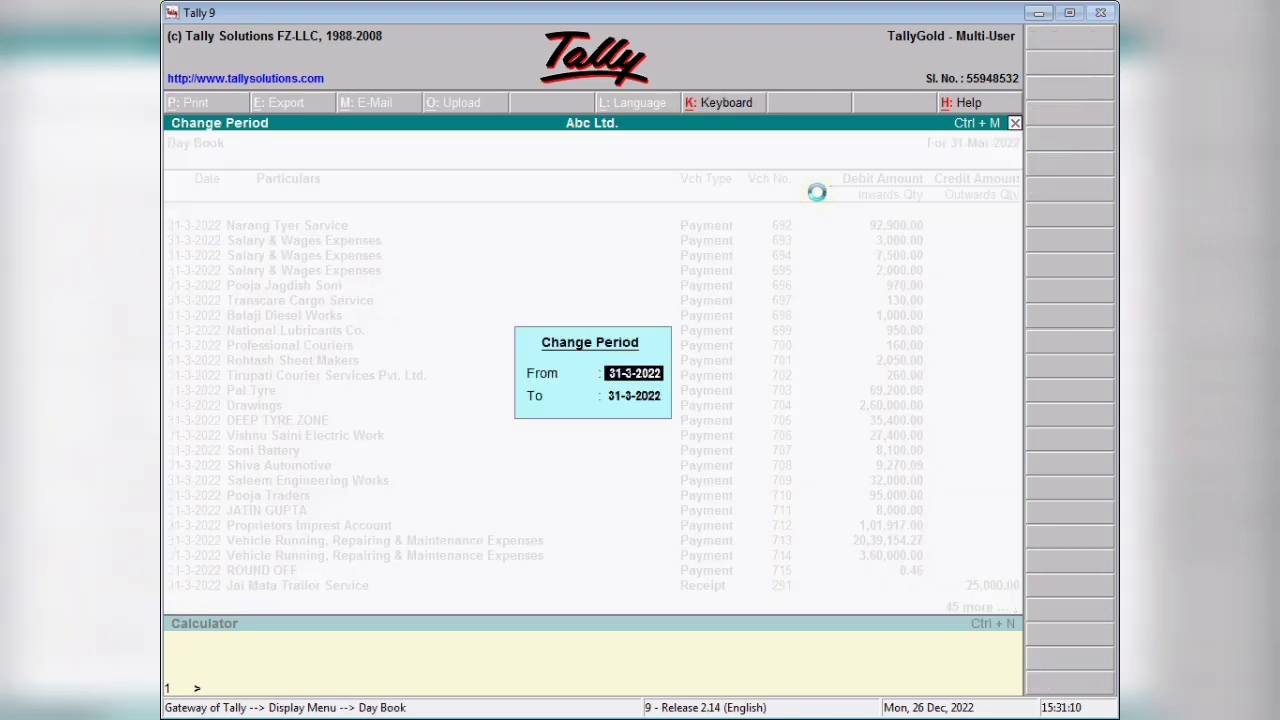
{"action": "type", "text": "1-4-2021"}
{"action": "key", "text": "Return"}
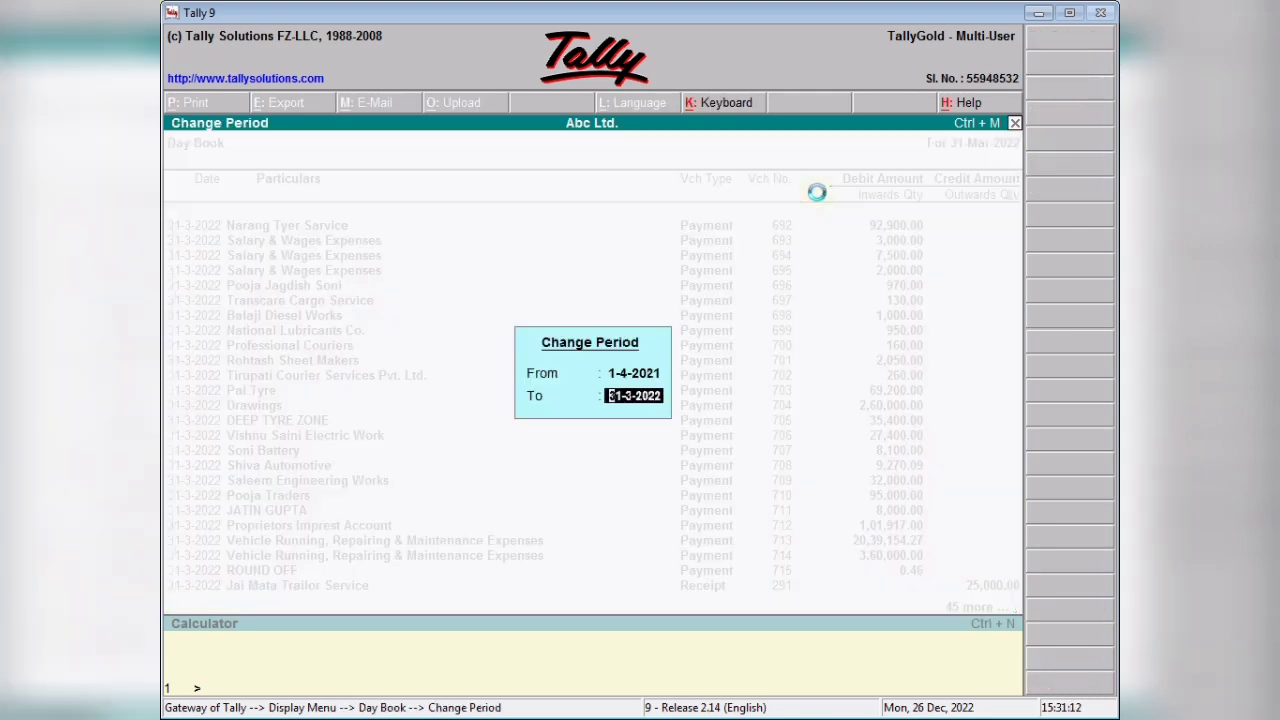
{"action": "key", "text": "Return"}
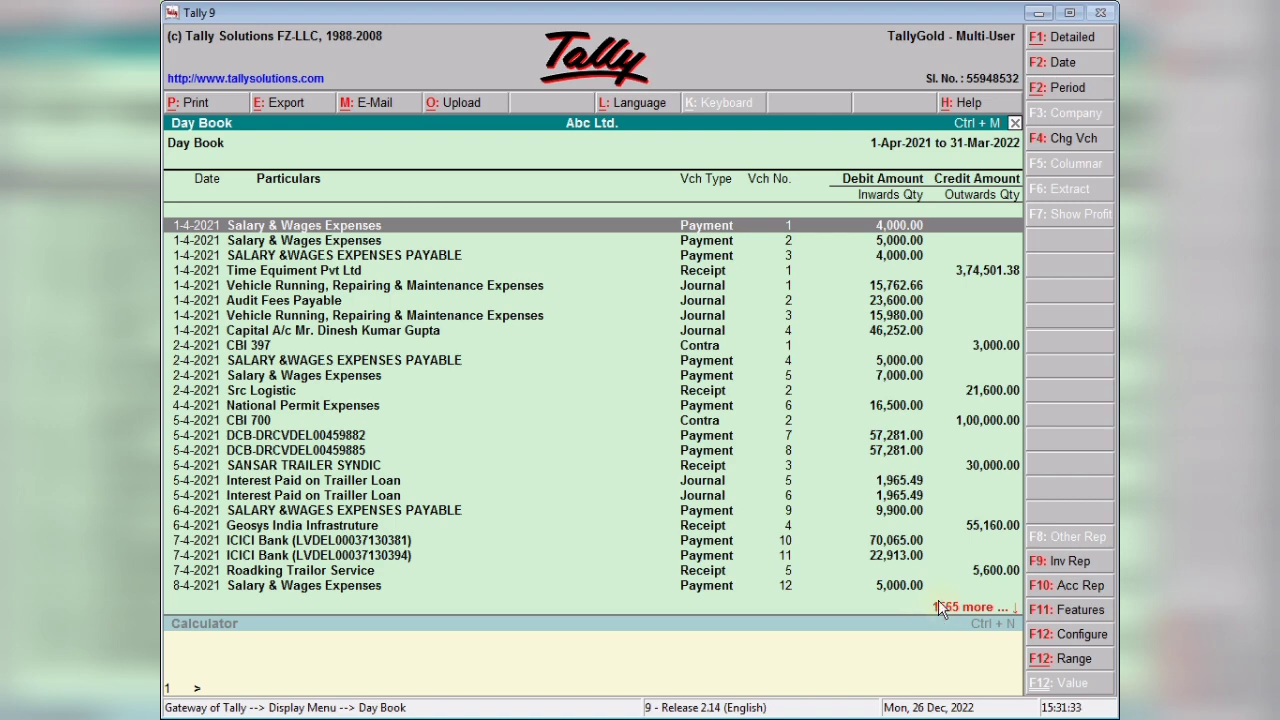
{"action": "key", "text": "Escape"}
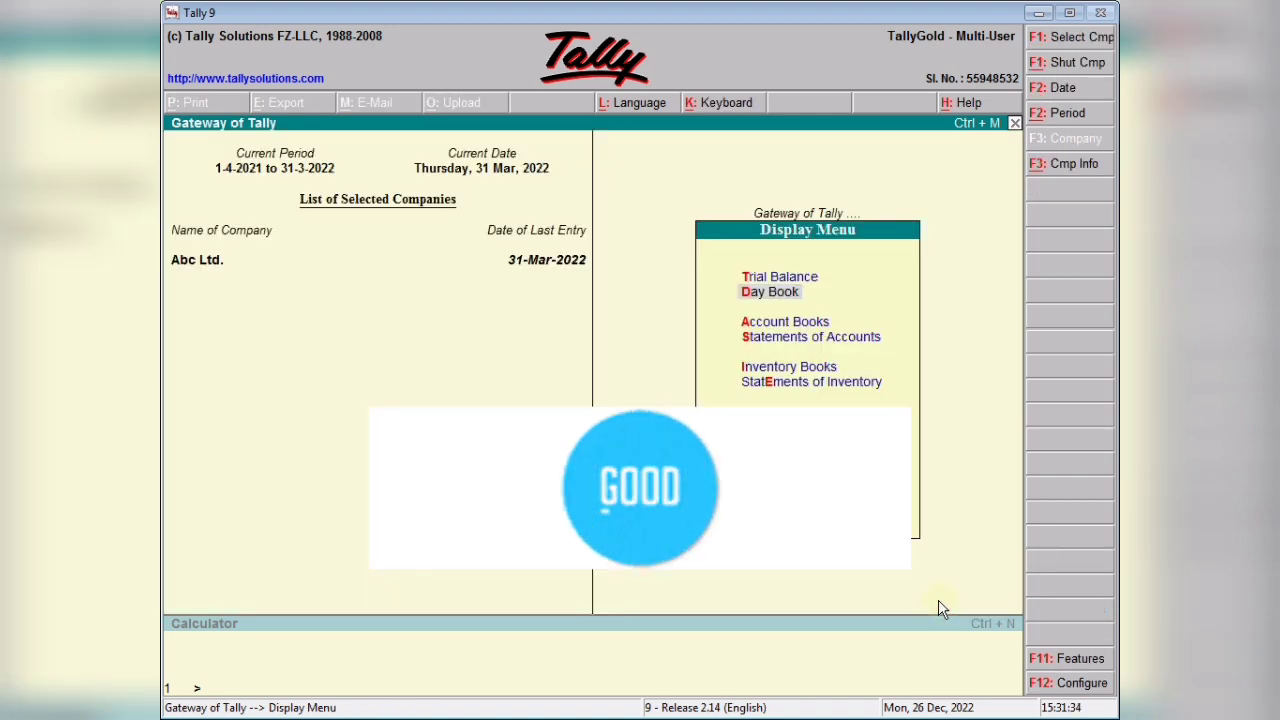
- Examine the cash and bank account closing balances in the Cash/Bank Summary of Abc Ltd
{"action": "key", "text": "Down"}
{"action": "key", "text": "Down"}
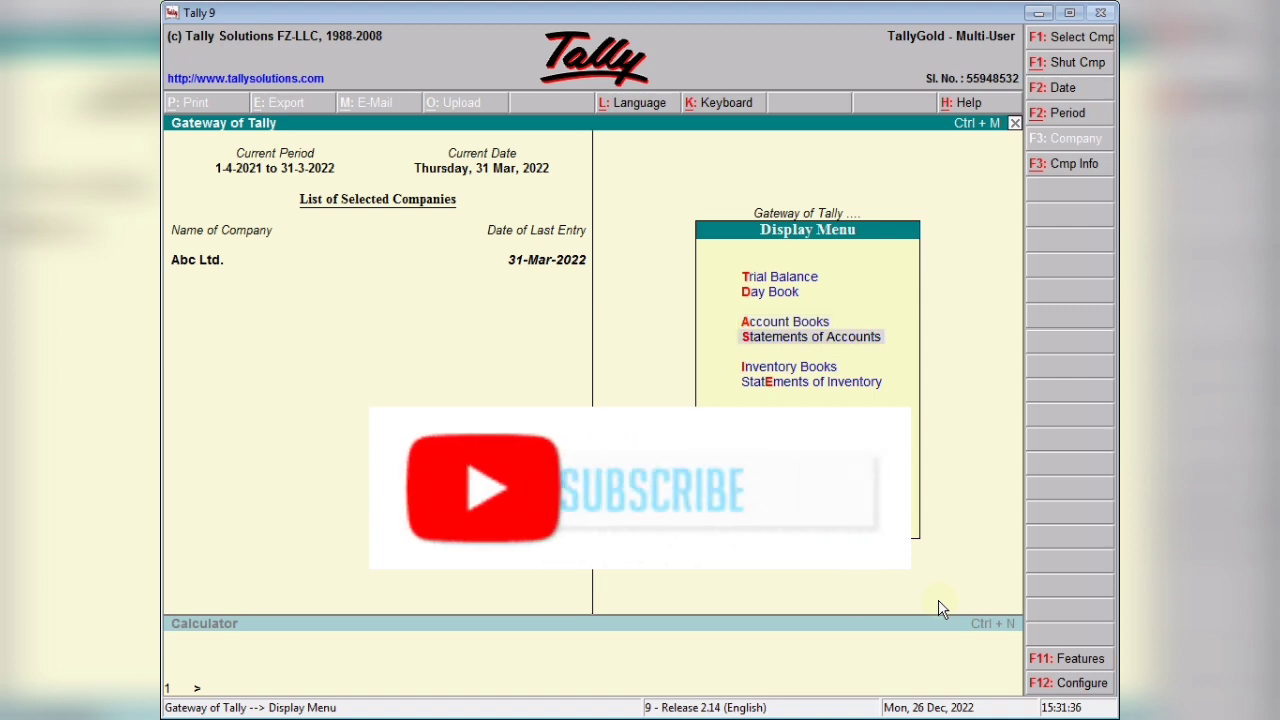
{"action": "key", "text": "Up"}
{"action": "key", "text": "Return"}
{"action": "key", "text": "Return"}
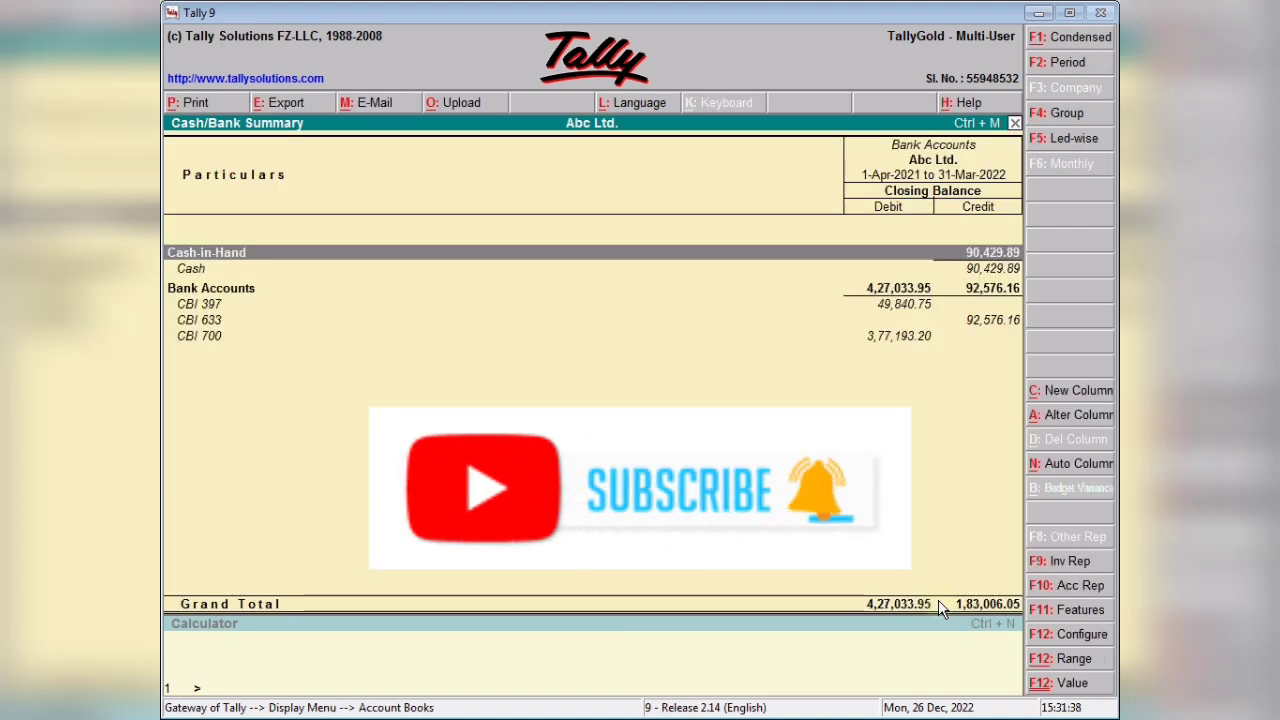
{"action": "key", "text": "Down"}
{"action": "key", "text": "Down"}
{"action": "key", "text": "Down"}
{"action": "key", "text": "Down"}
{"action": "key", "text": "Down"}
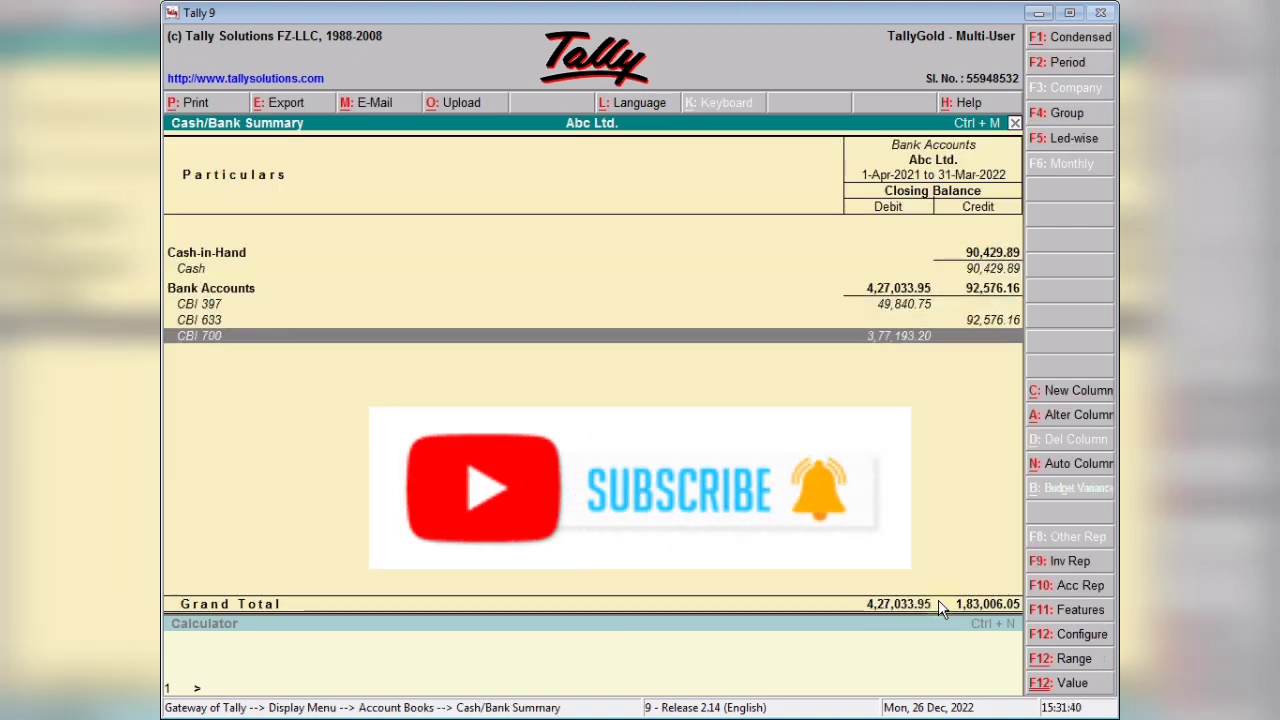
{"action": "key", "text": "Up"}
{"action": "key", "text": "Up"}
{"action": "key", "text": "Down"}
{"action": "key", "text": "Escape"}
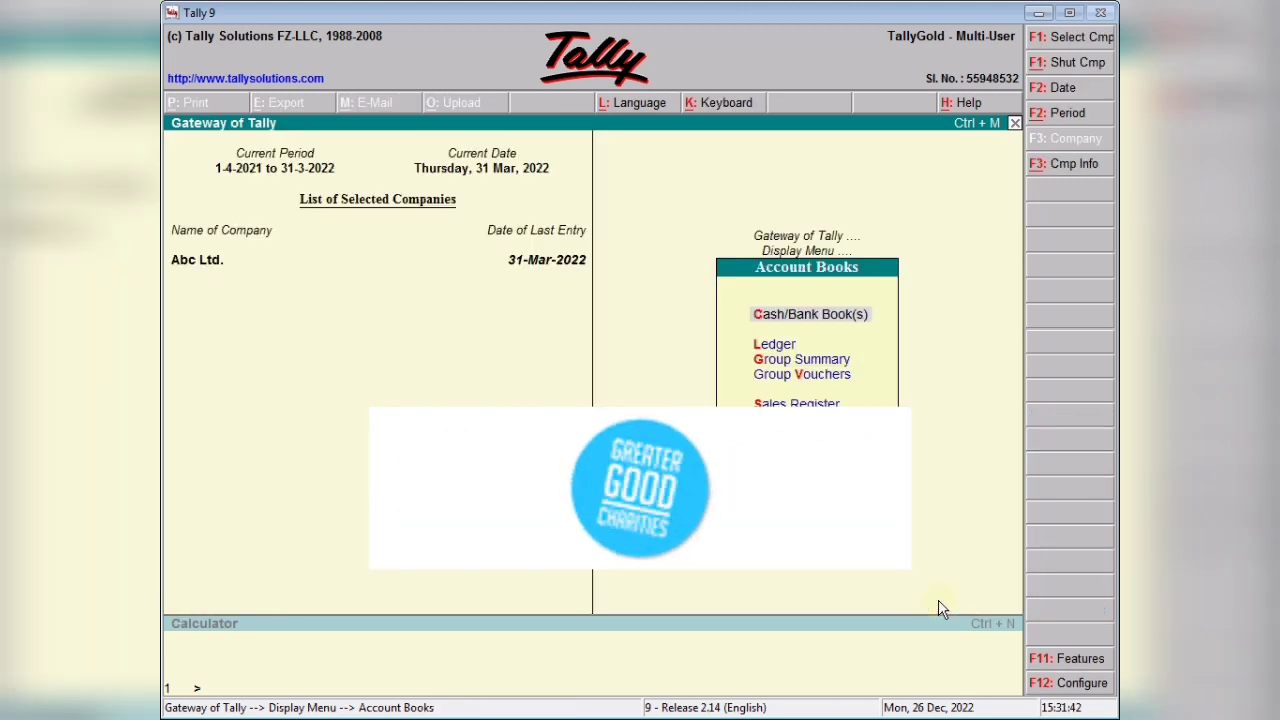